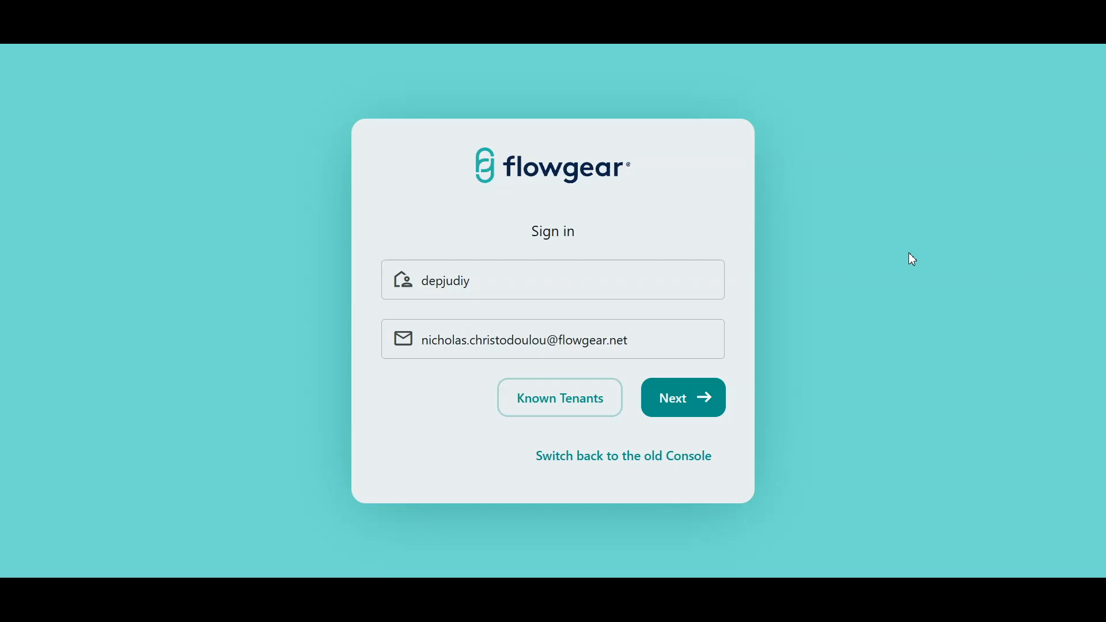
Continue signing in to the console with the prefilled tenant and account e-mail.
click(580, 279)
click(642, 347)
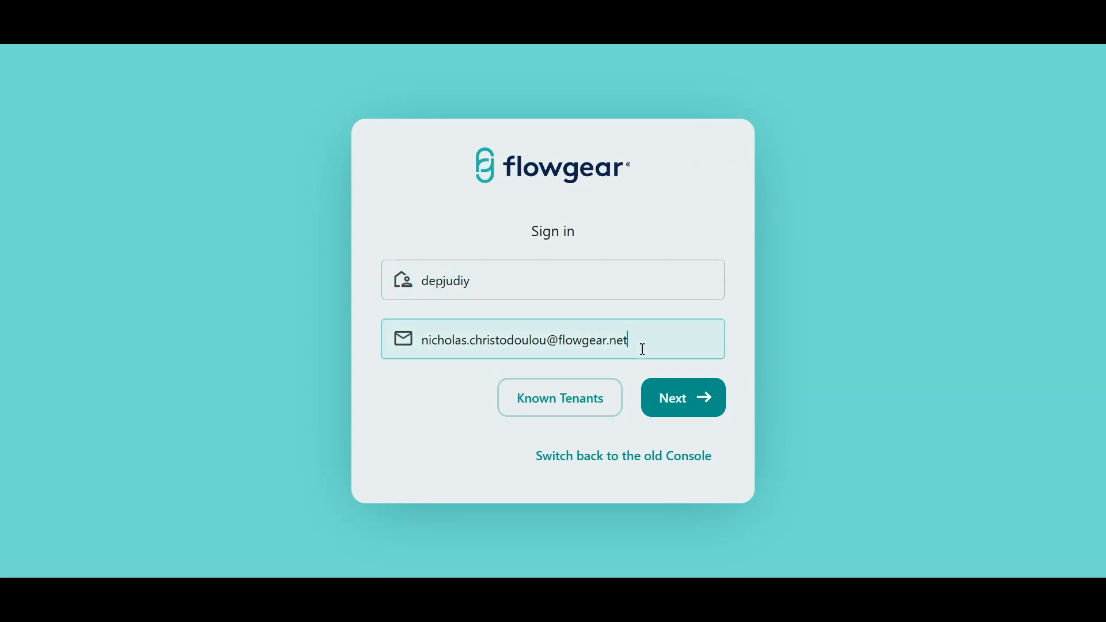
click(675, 404)
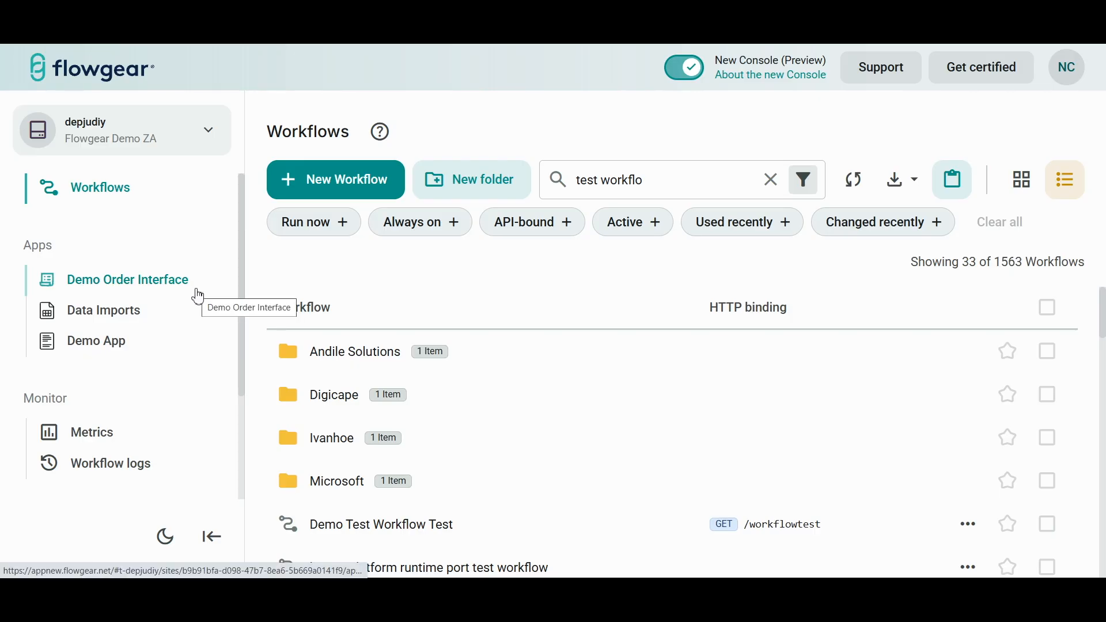
Open the site's list of DropPoints to view their versions, status and latency.
scroll(198, 296, down, 3)
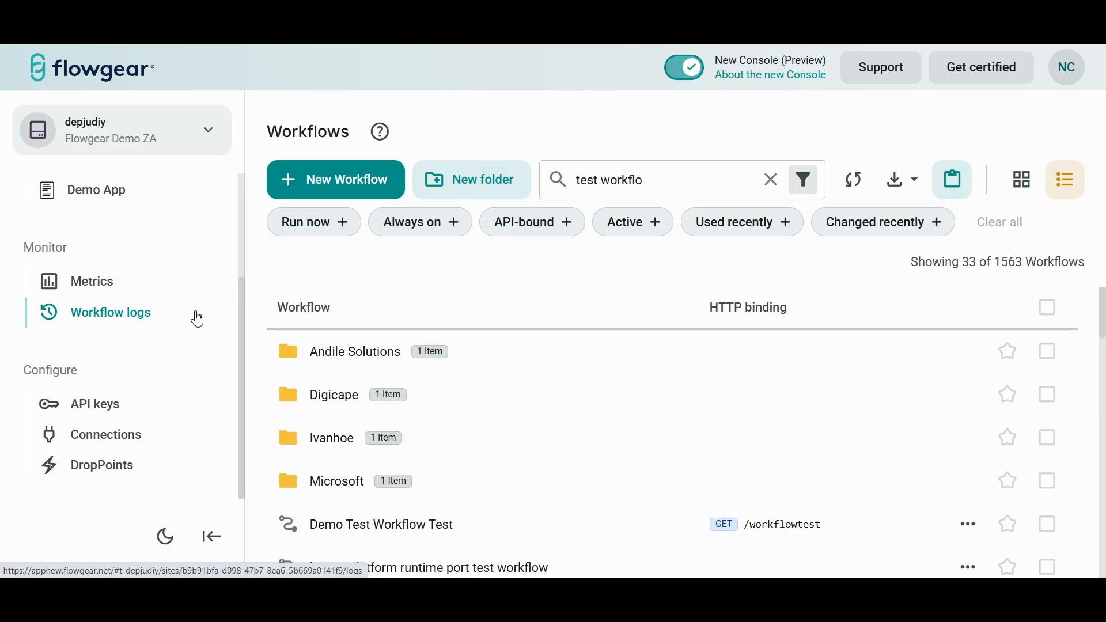
click(121, 479)
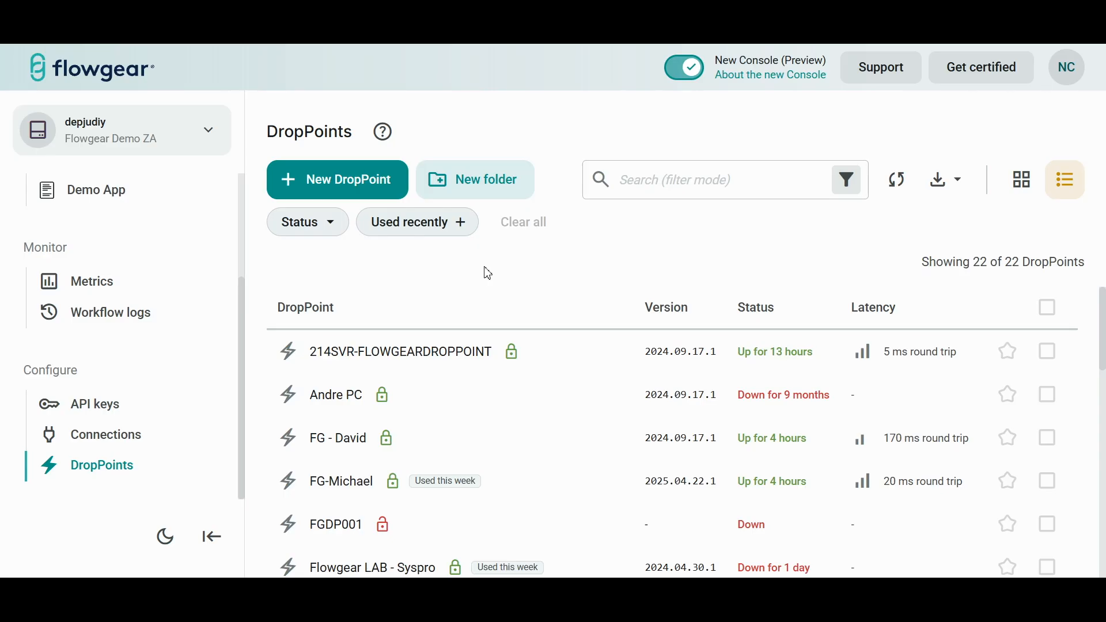
Open the Salesforce Sandbox [OAuth] connection from the connections list.
click(118, 448)
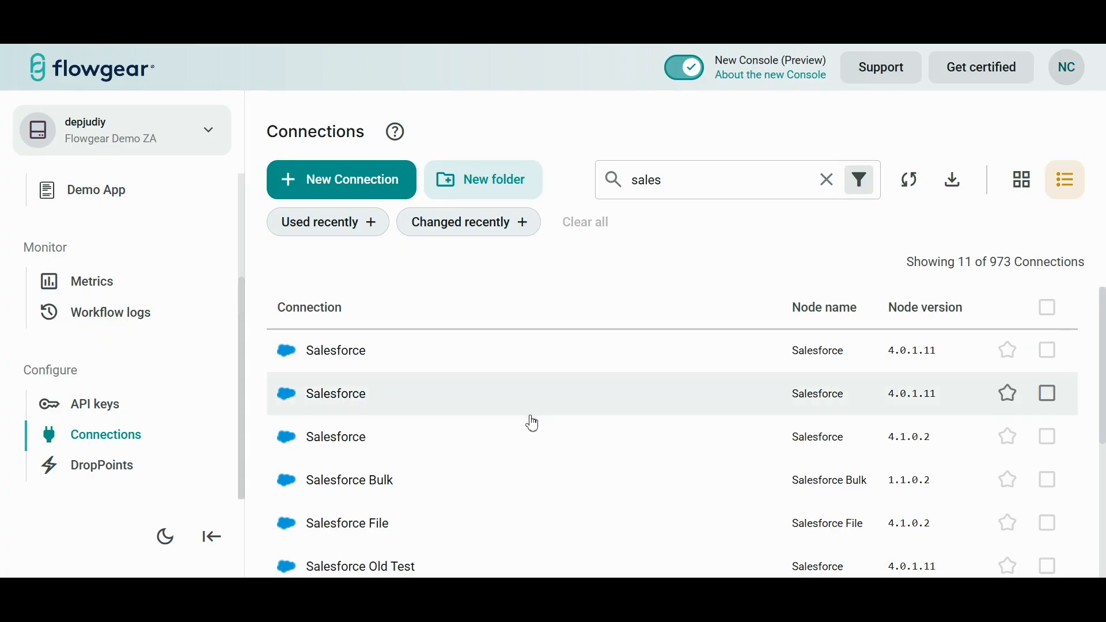
scroll(529, 421, down, 4)
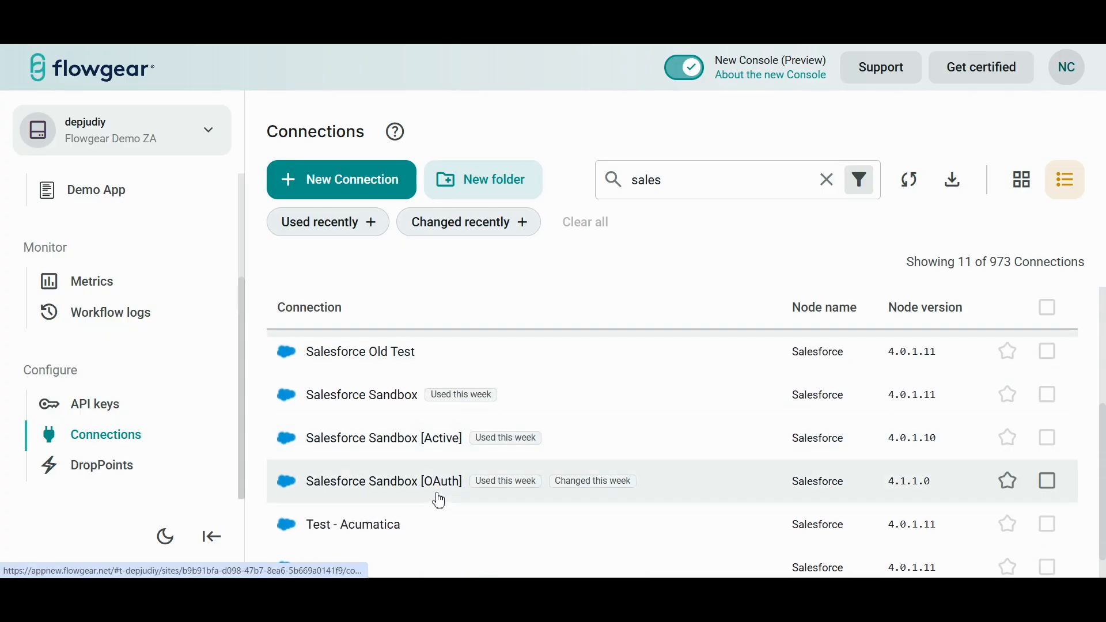
click(436, 500)
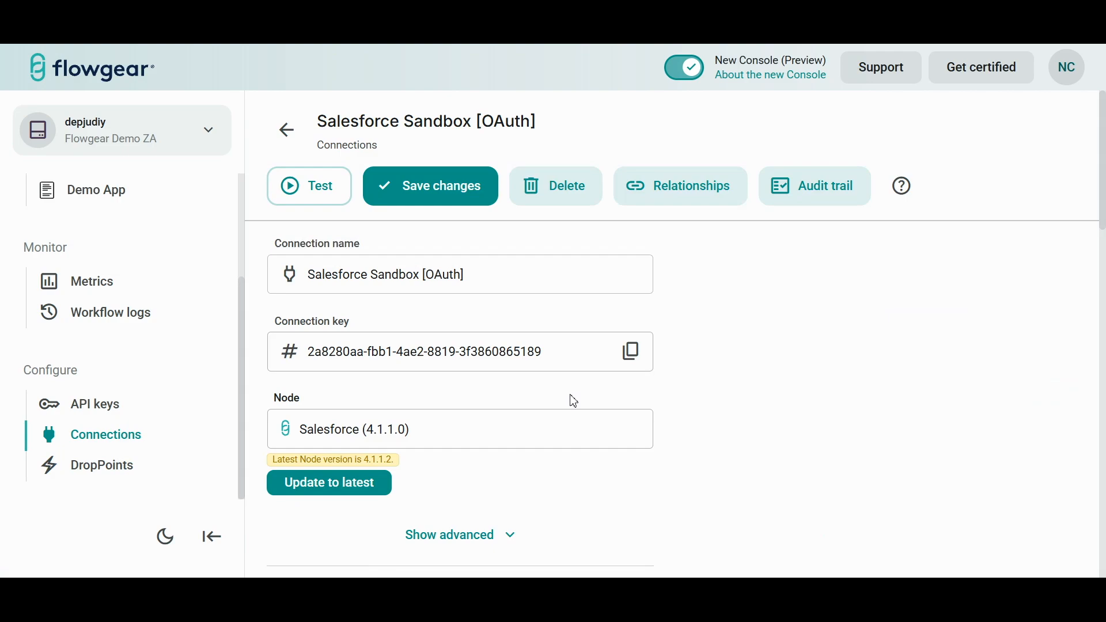
Review the Salesforce connection's properties, run its connection test and dismiss the result notice.
scroll(569, 399, down, 9)
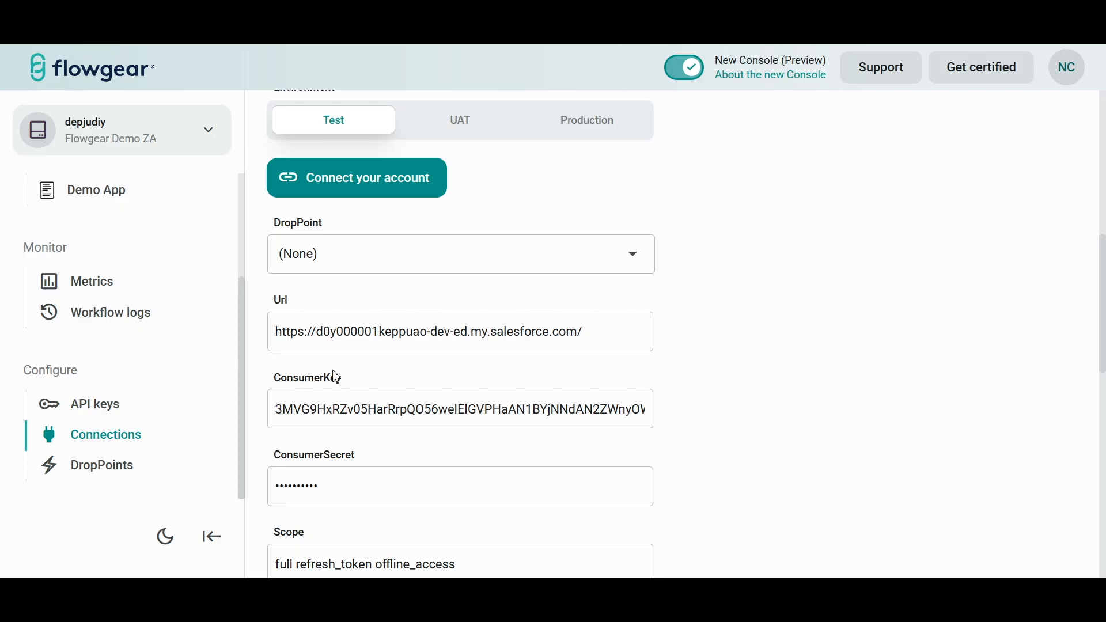
scroll(336, 376, up, 8)
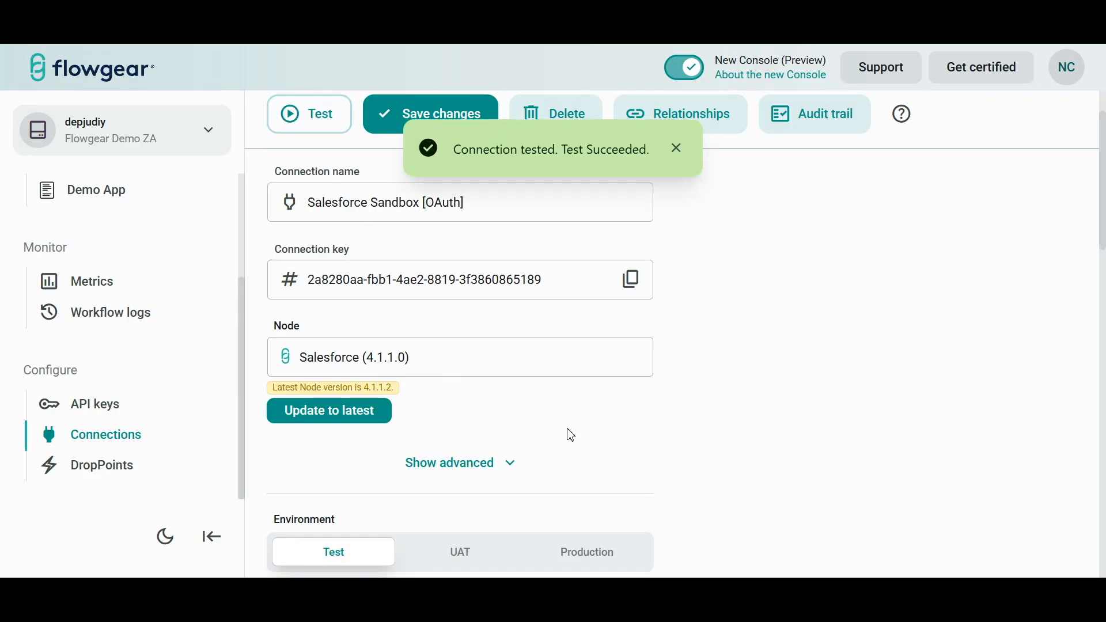
click(677, 152)
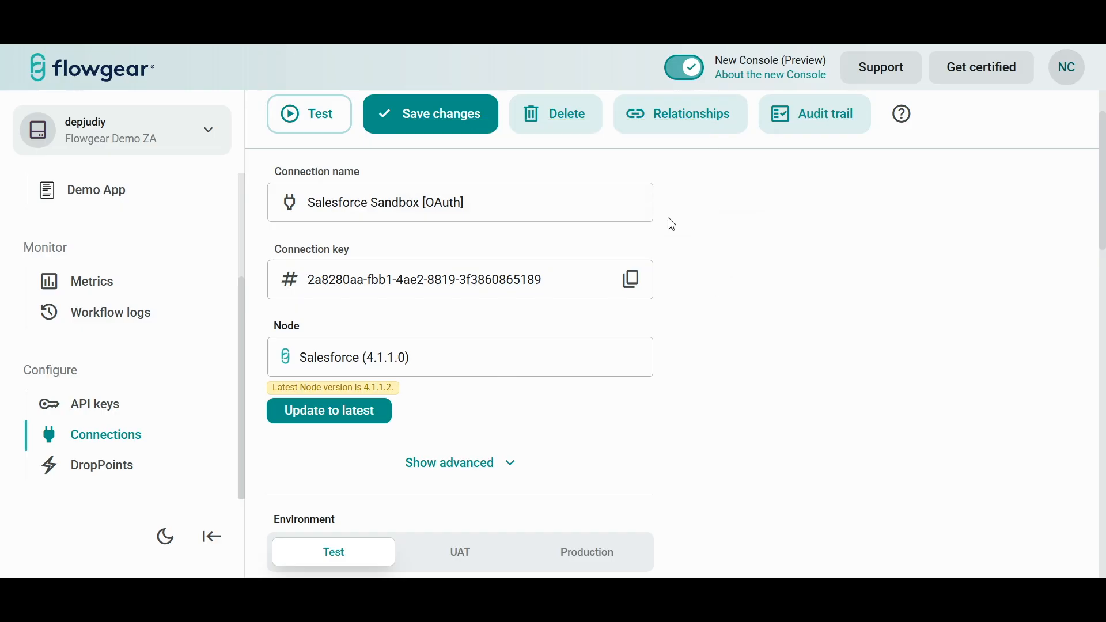
Compare the Salesforce connection's settings across the Test, UAT and Production environments, ending on UAT.
scroll(668, 241, down, 4)
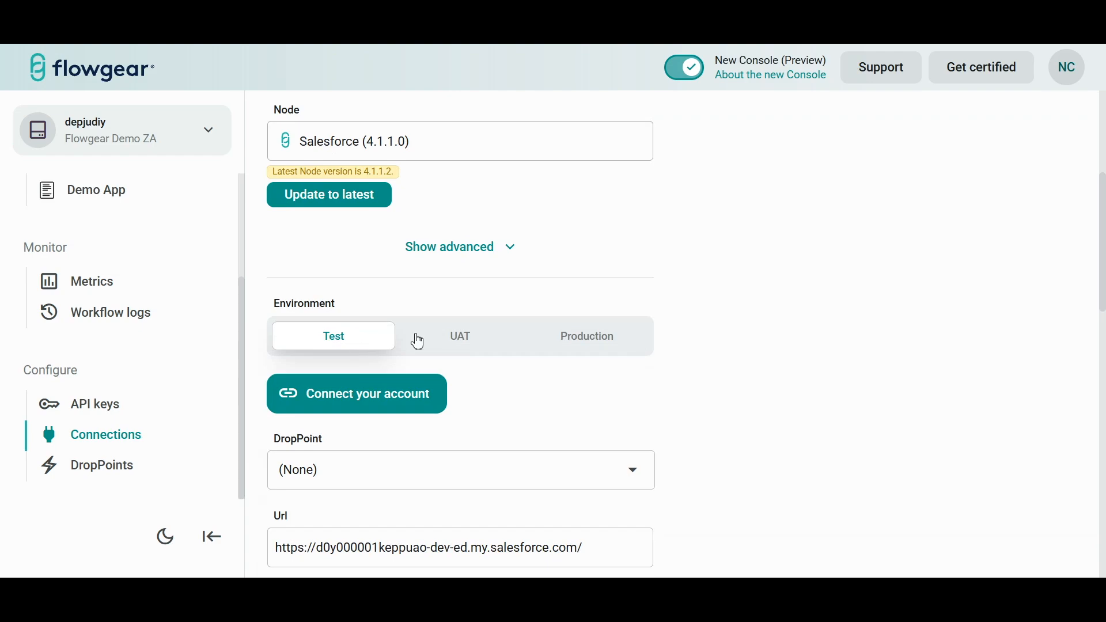
click(459, 344)
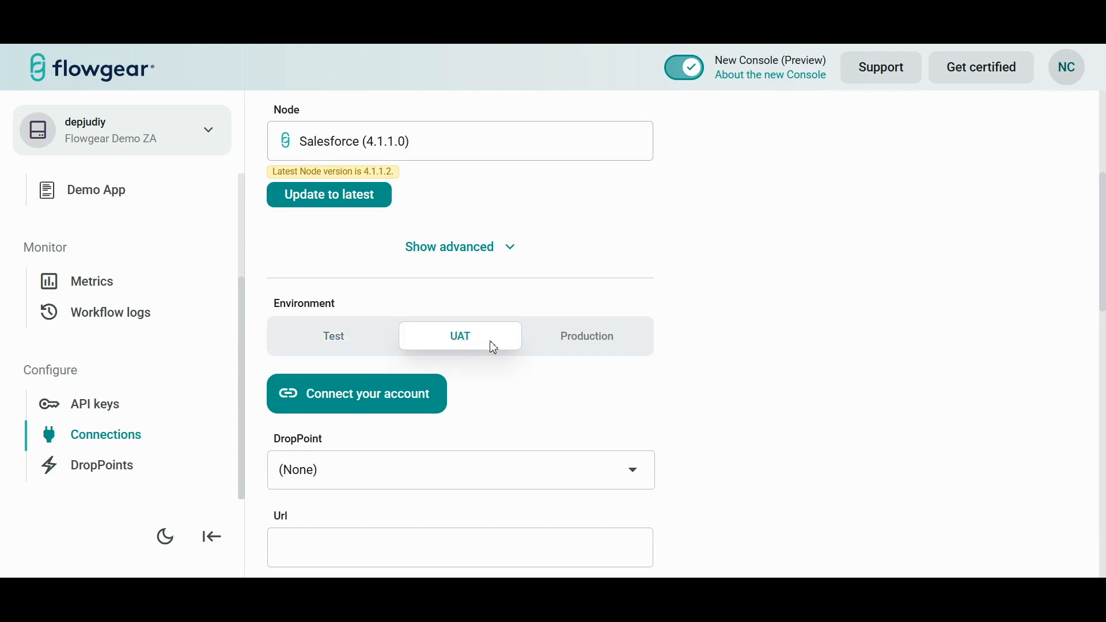
click(581, 345)
click(348, 342)
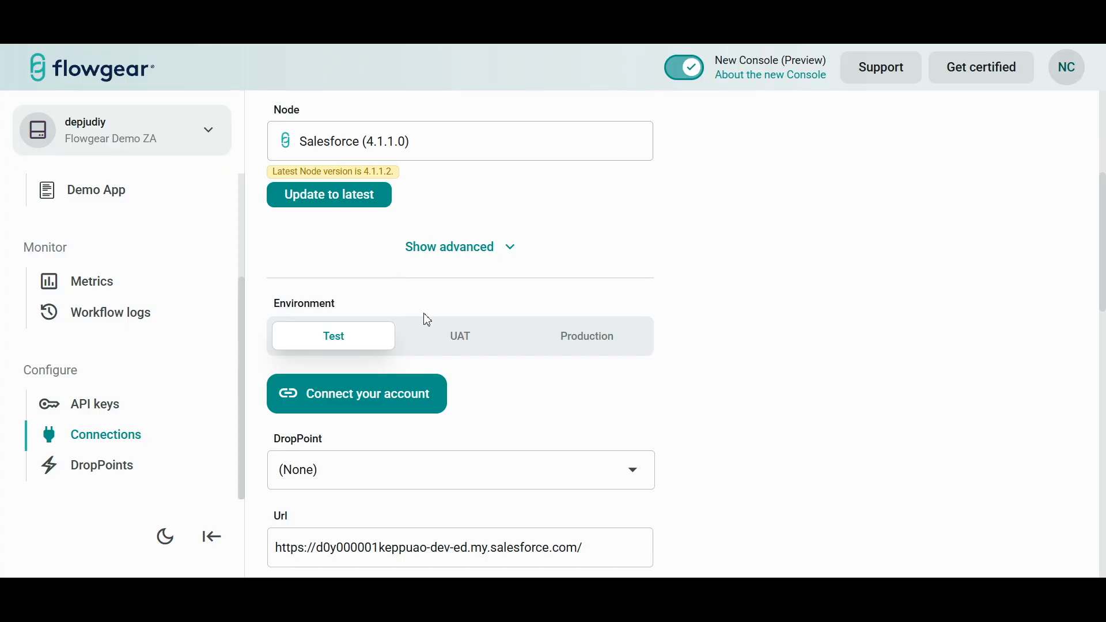
click(452, 332)
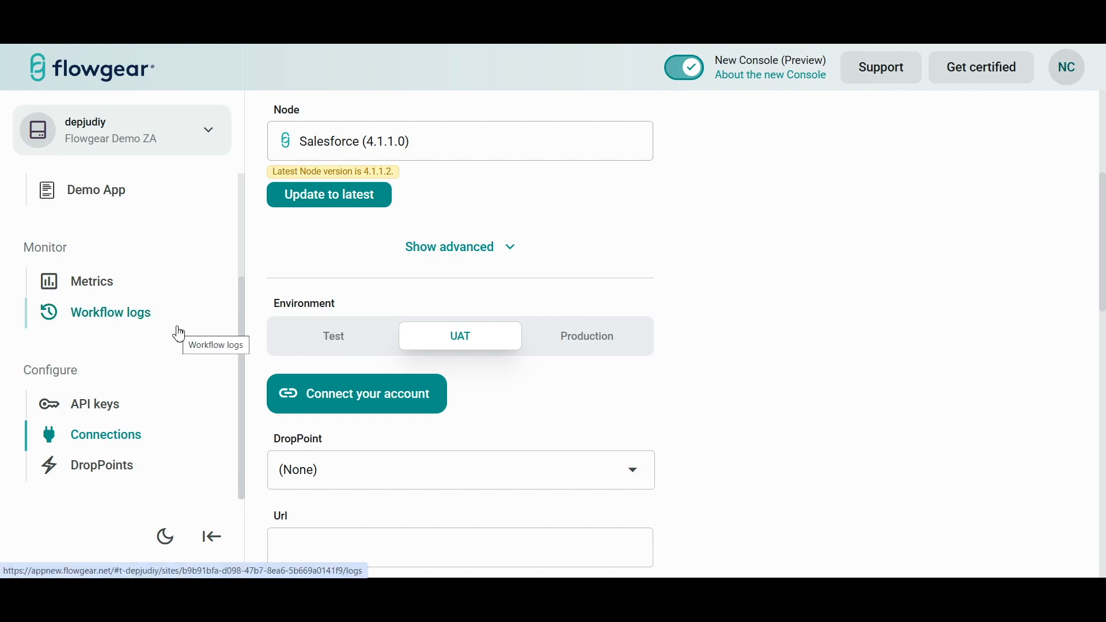
Search the workflow logs for all workflows with the Start & Triggers filter up to 2025/07/23 15:09:35.
click(117, 313)
click(647, 424)
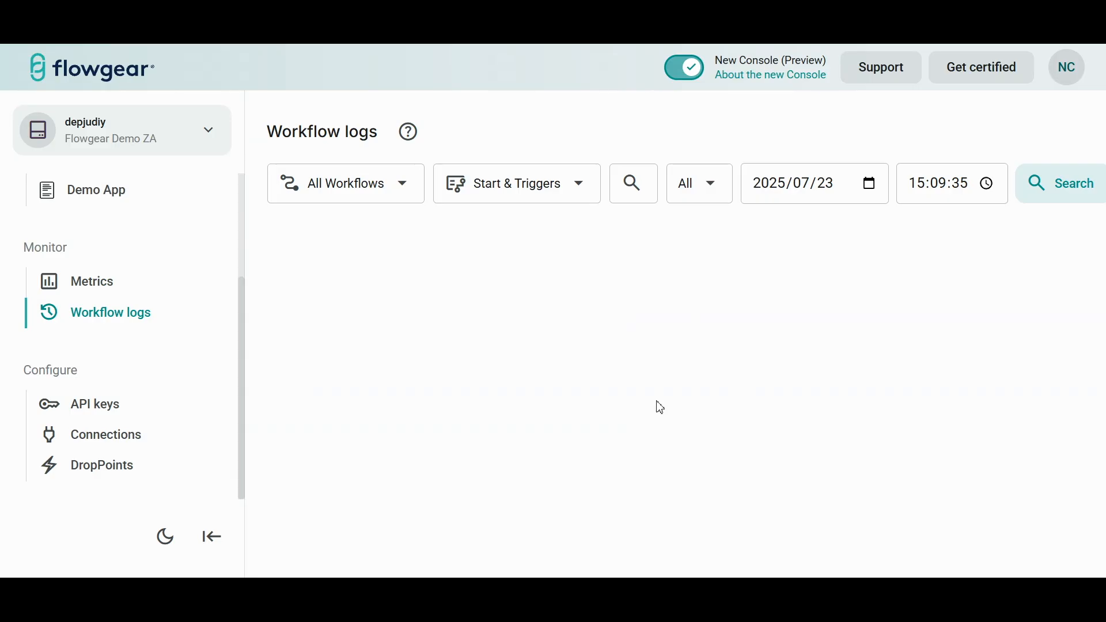
click(1051, 193)
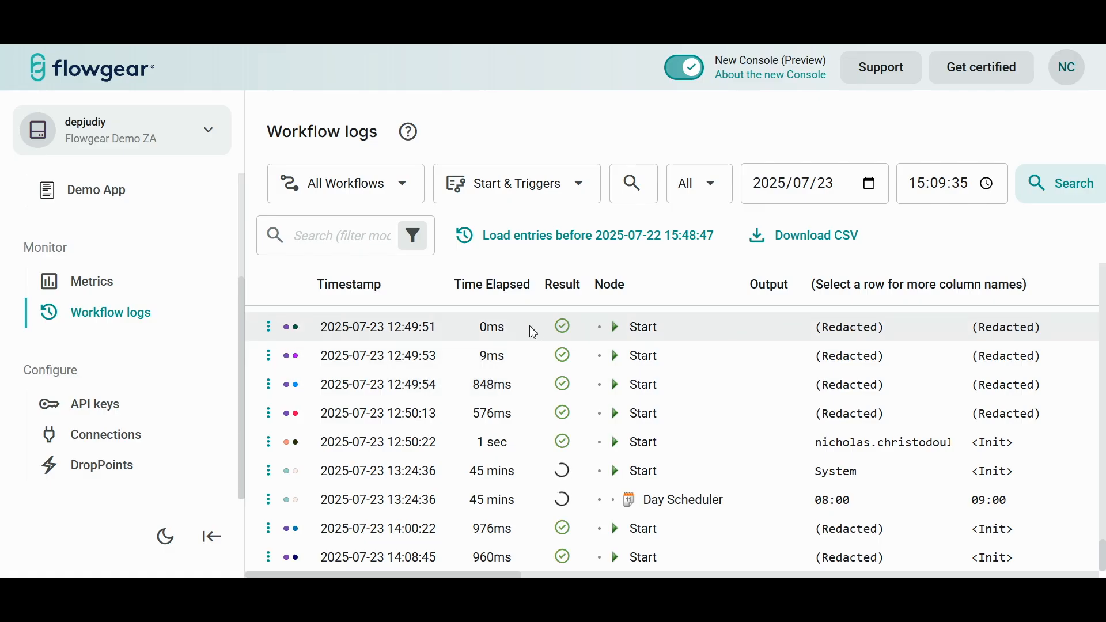
Create a blank new workflow named "Test Workflow" from the workflows list.
scroll(69, 311, up, 5)
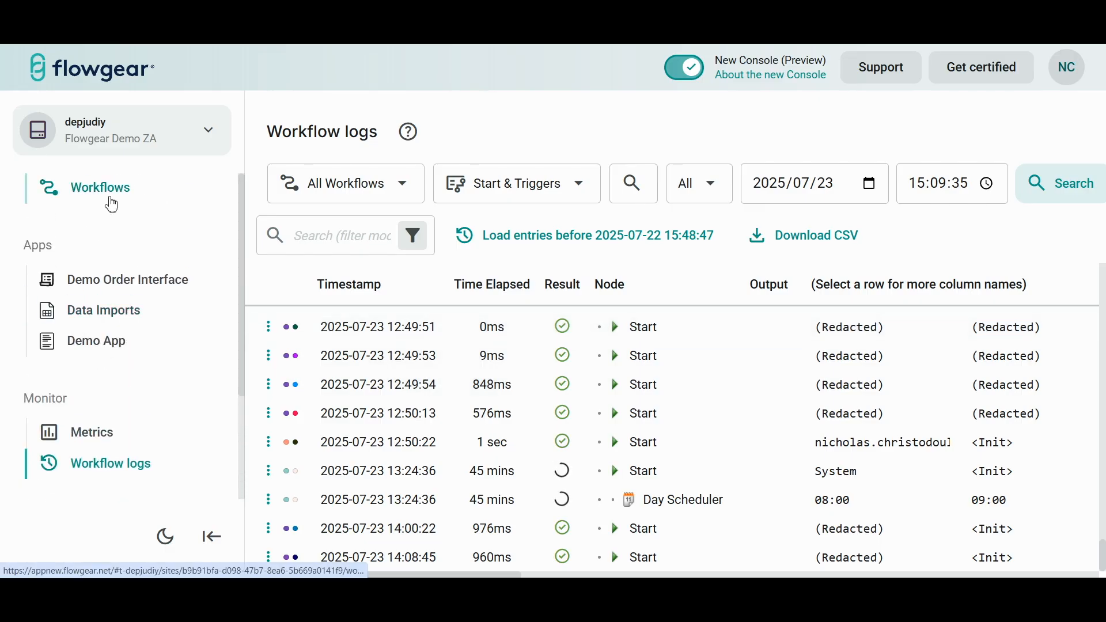
click(114, 190)
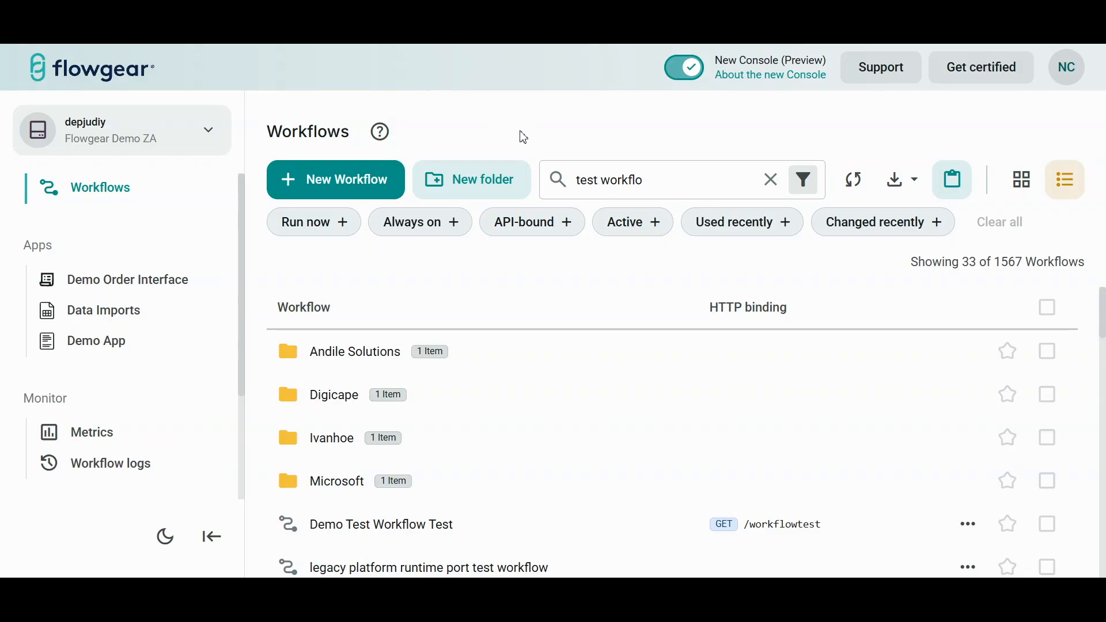
click(333, 183)
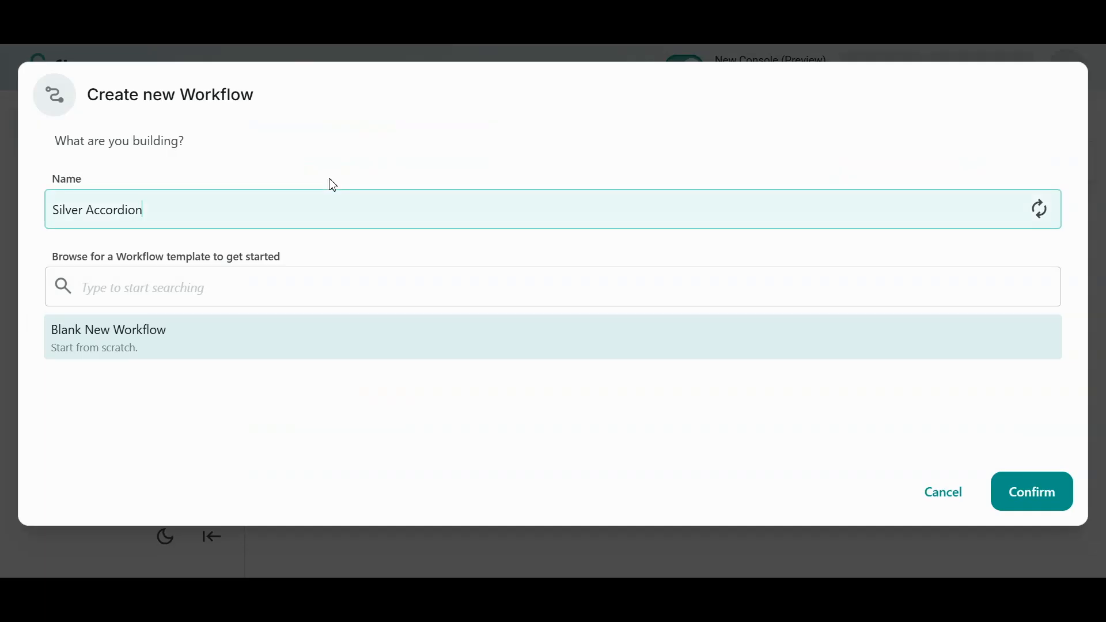
key(ctrl+a)
text(Test Workflow)
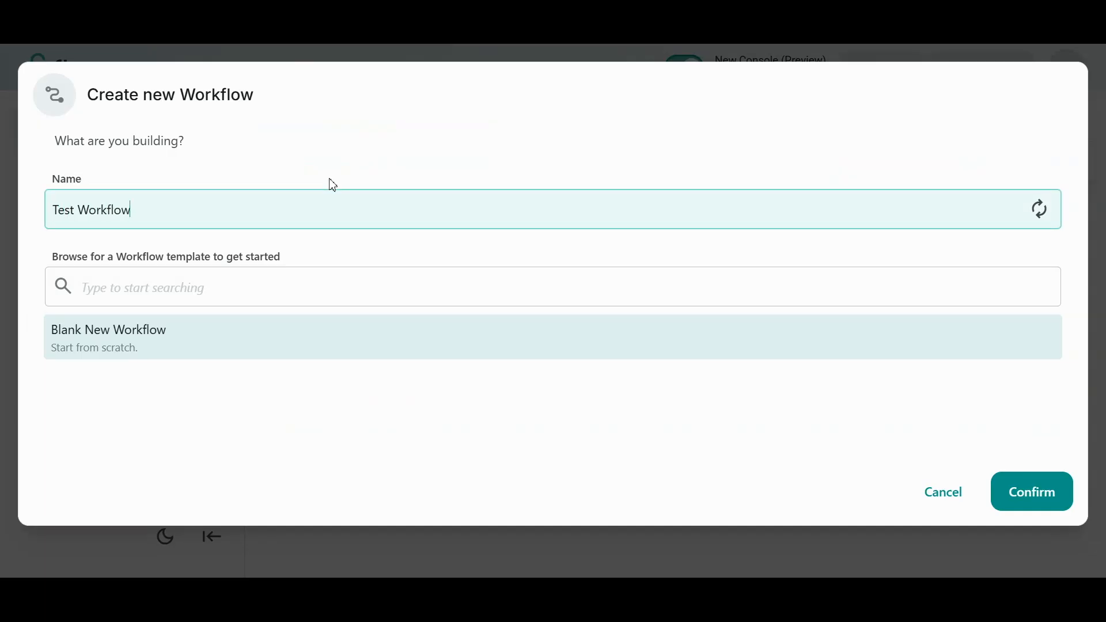
click(1035, 496)
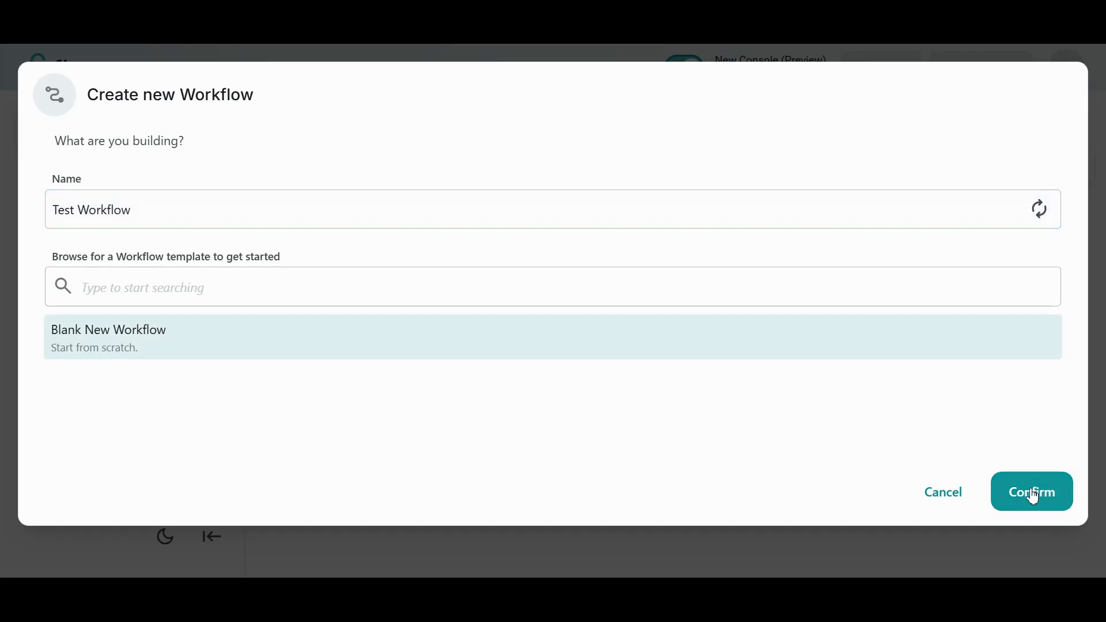
Open the node chooser from an empty spot beside the Start node and look through the unfiltered nodes.
drag(683, 434, 632, 391)
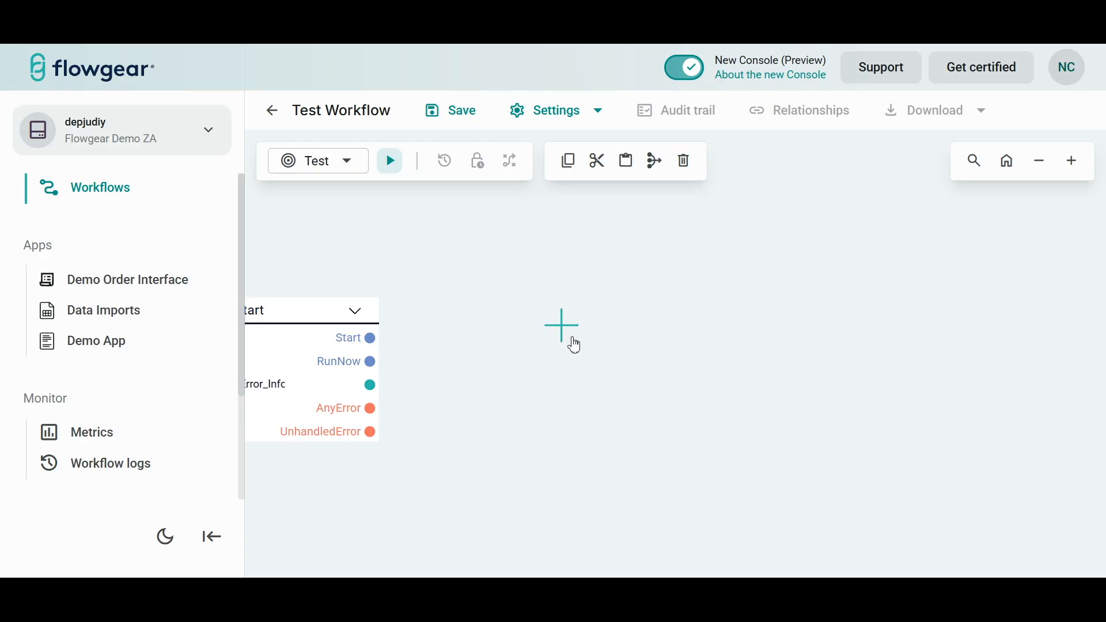
click(561, 326)
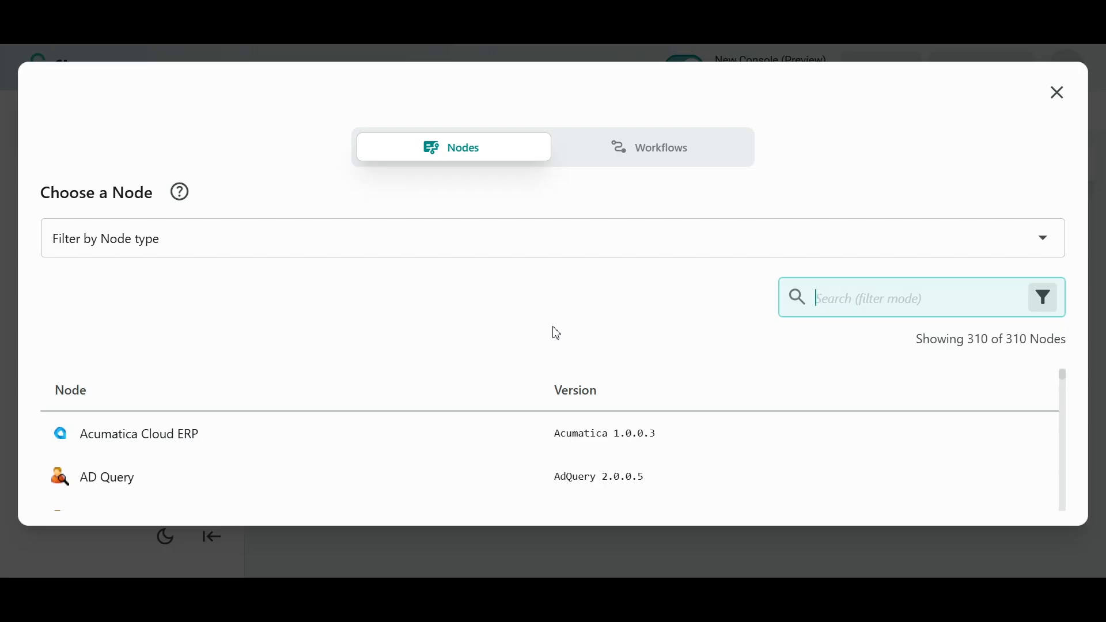
scroll(416, 460, down, 10)
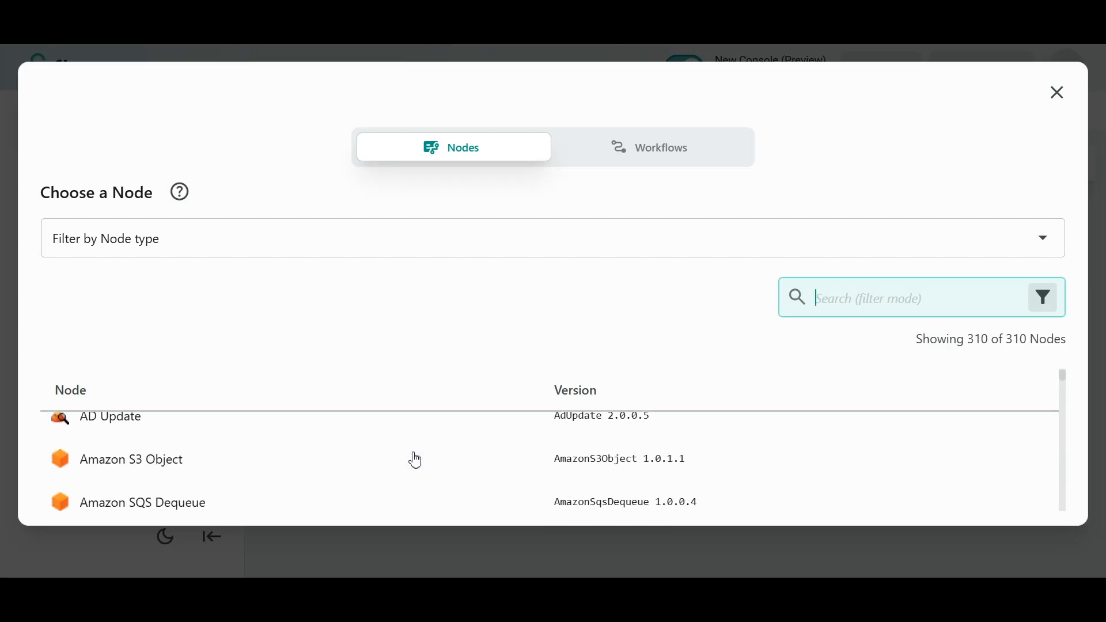
scroll(415, 460, up, 10)
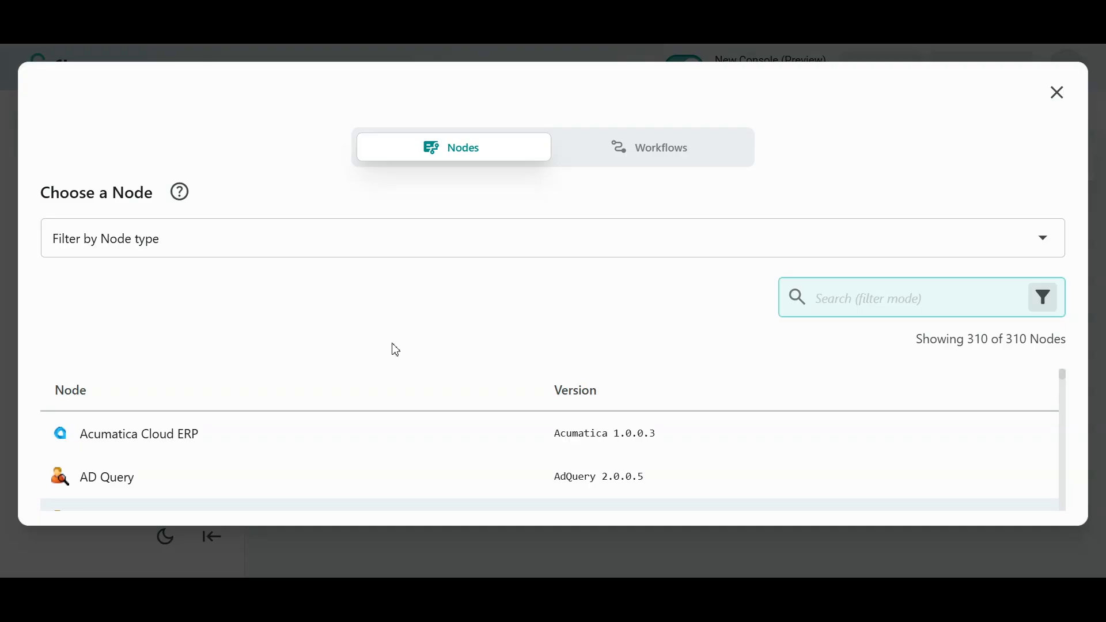
Filter the available nodes by the Connector type and browse the resulting list.
click(340, 254)
click(155, 354)
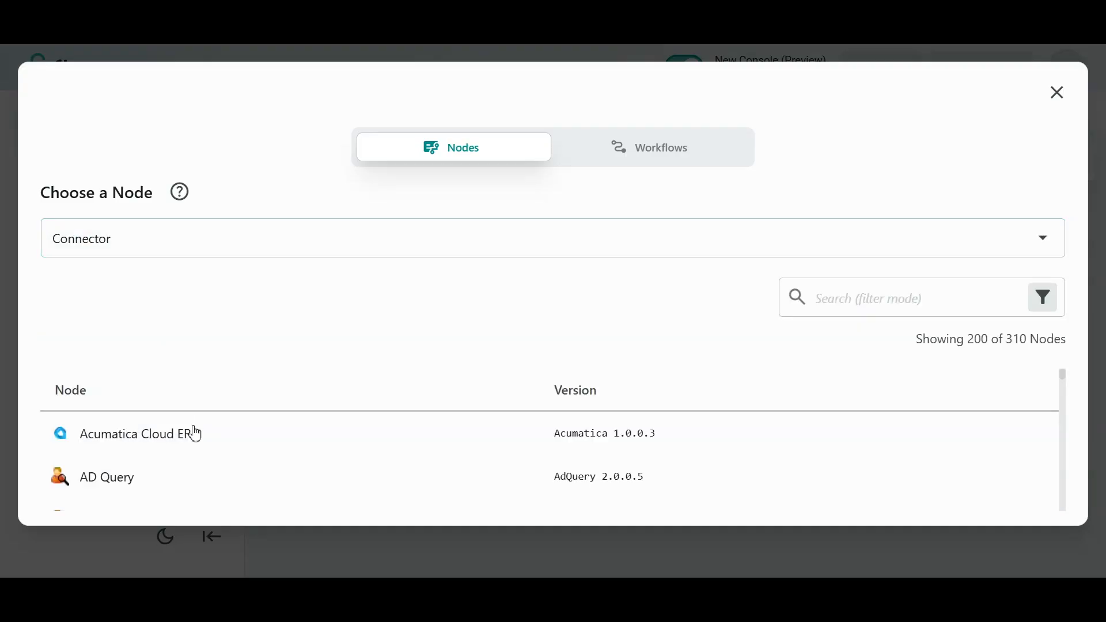
scroll(202, 462, down, 5)
scroll(207, 462, down, 4)
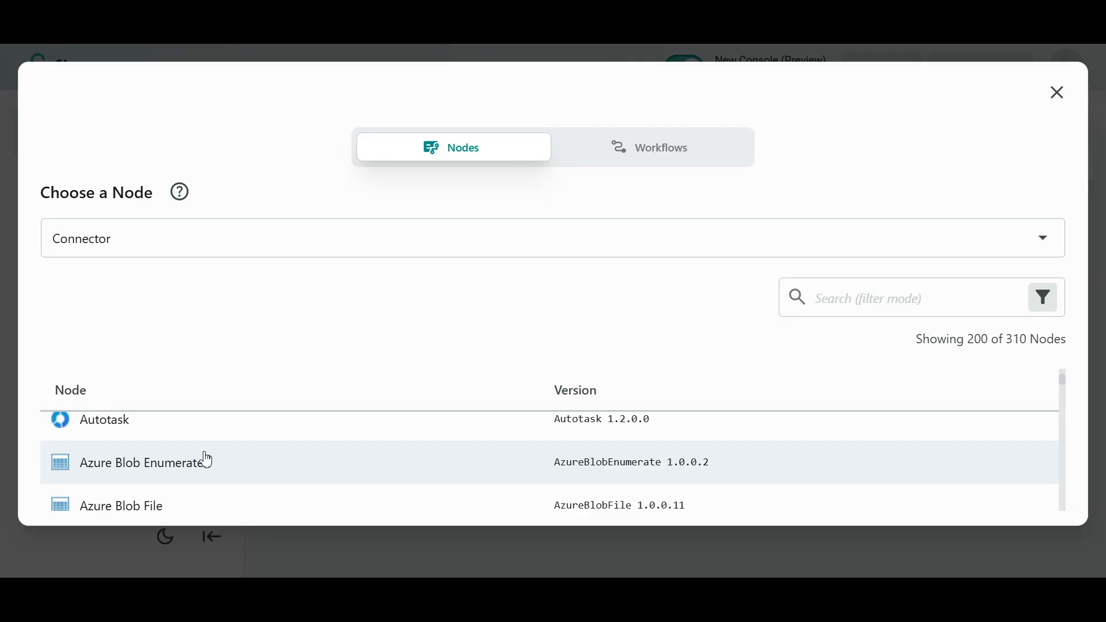
scroll(206, 461, down, 3)
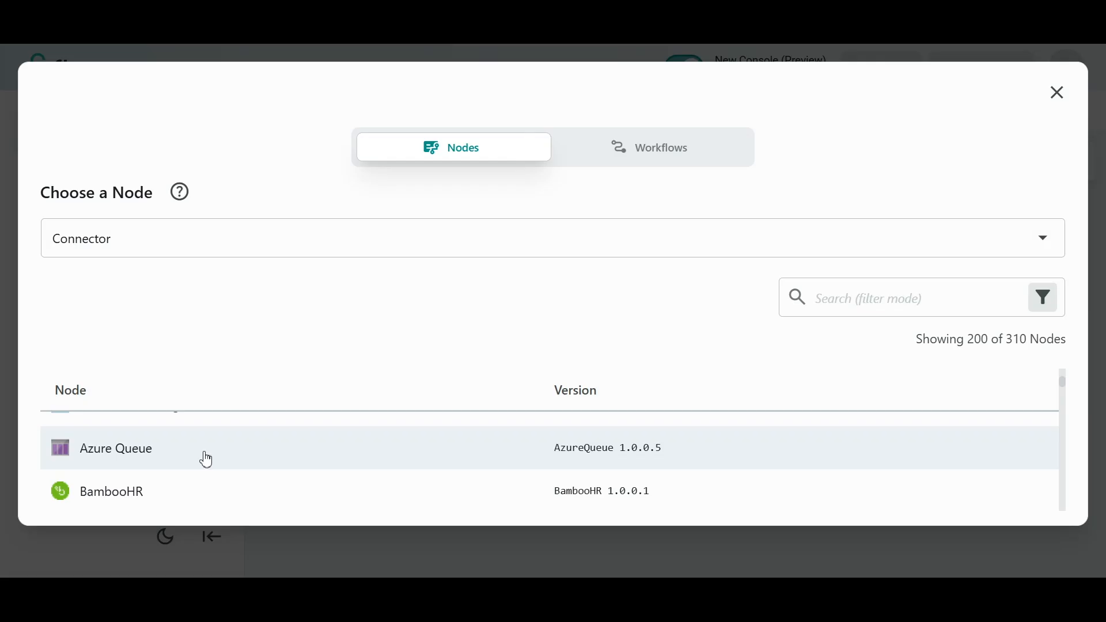
scroll(207, 459, down, 10)
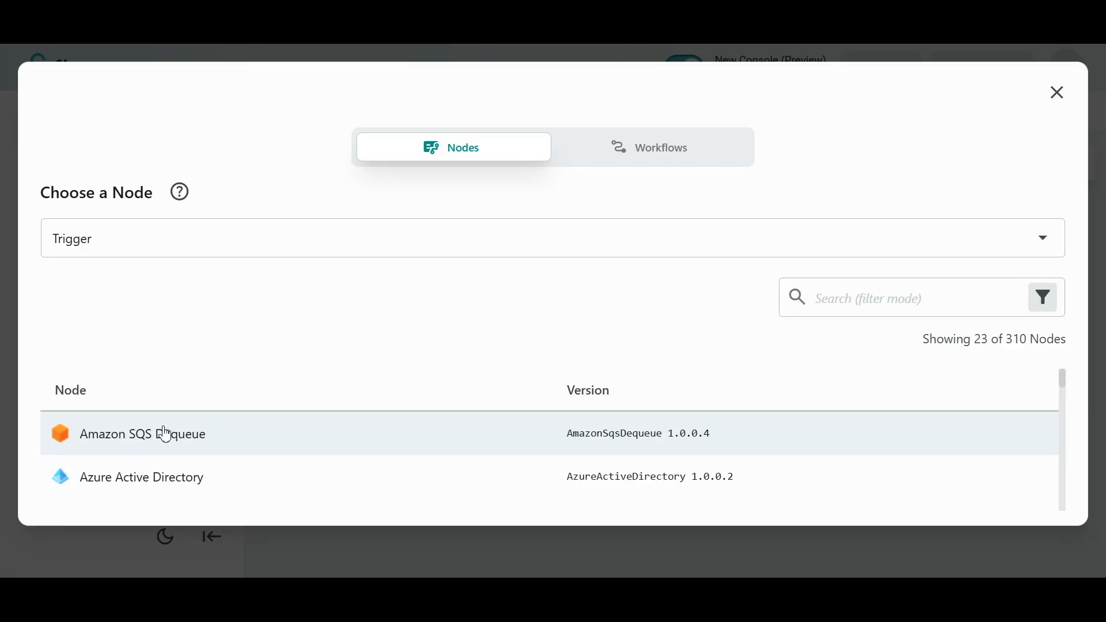
Browse the available nodes of the Trigger type.
scroll(166, 434, down, 5)
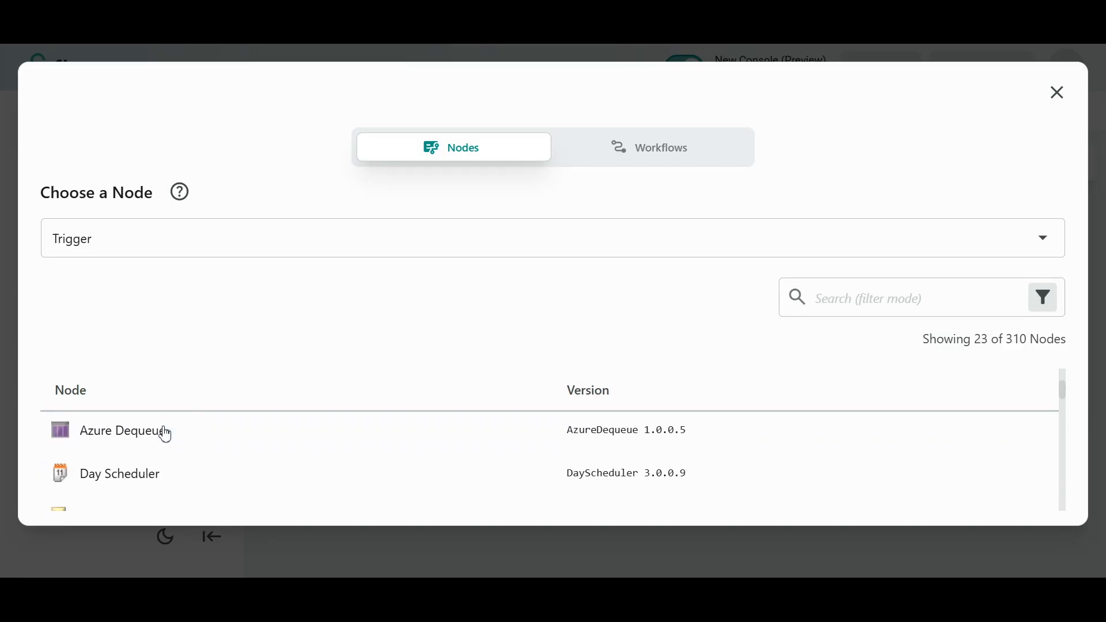
scroll(170, 450, down, 5)
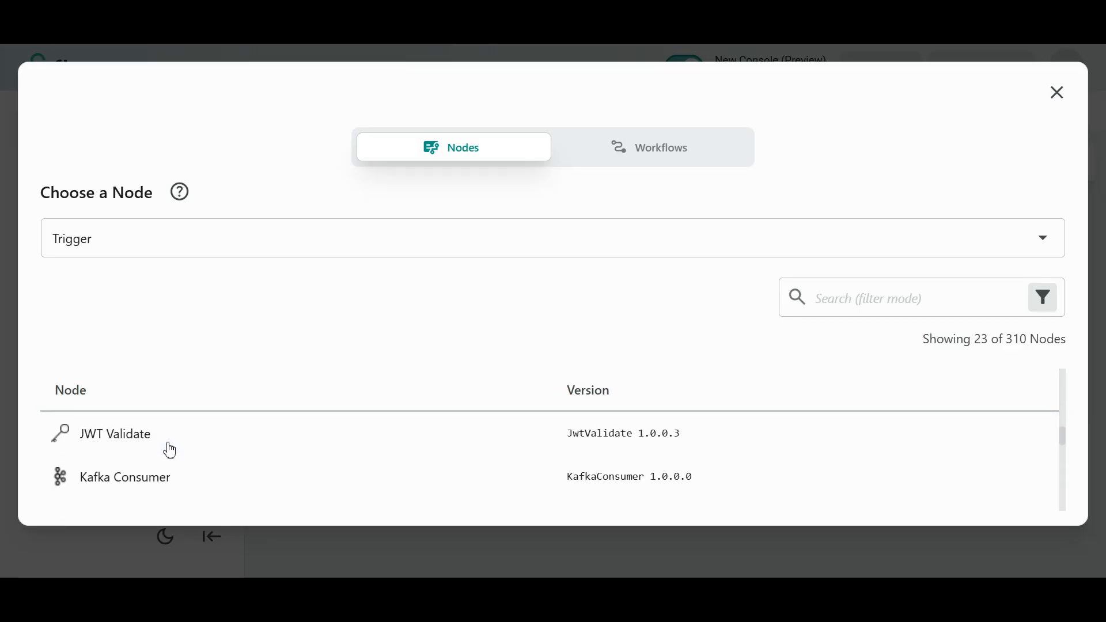
scroll(170, 453, down, 4)
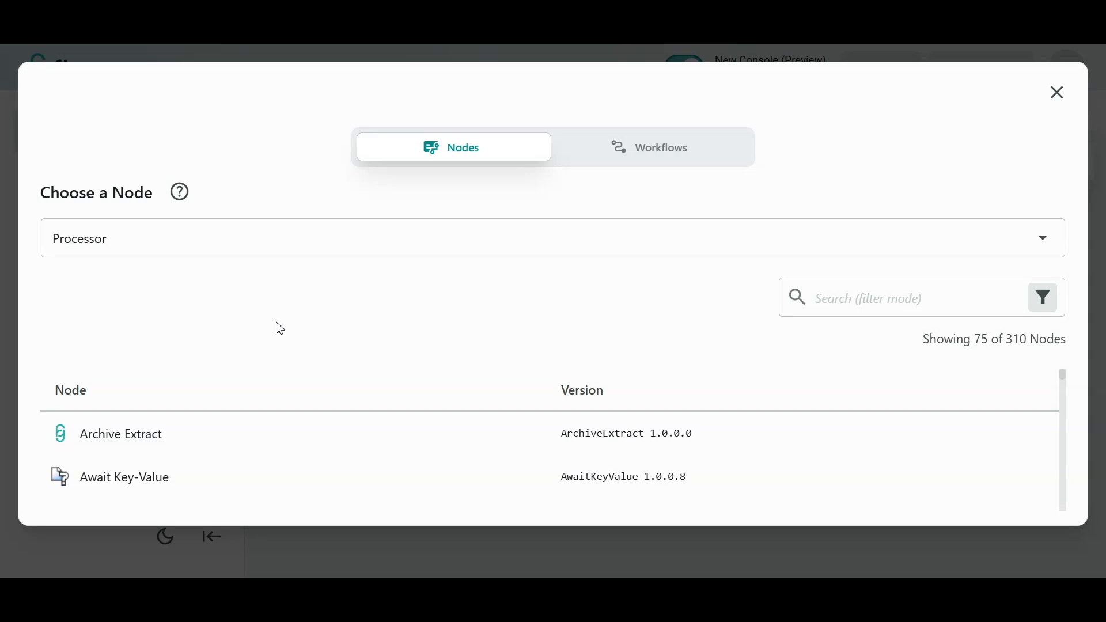
Browse the available nodes of the Processor type.
scroll(254, 447, down, 3)
scroll(260, 450, down, 6)
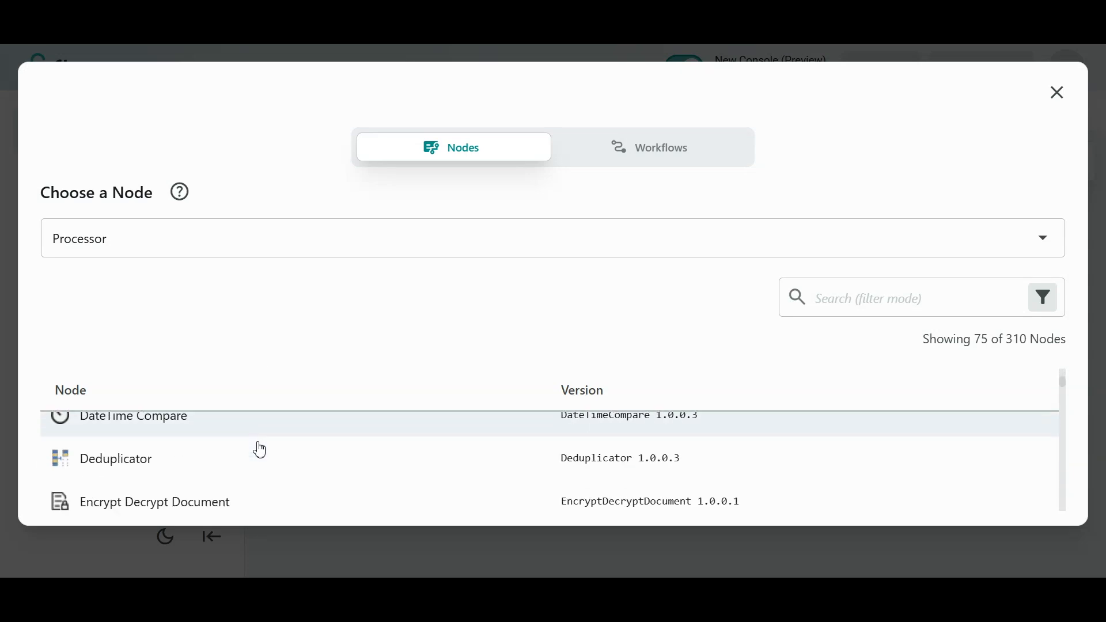
scroll(260, 450, down, 4)
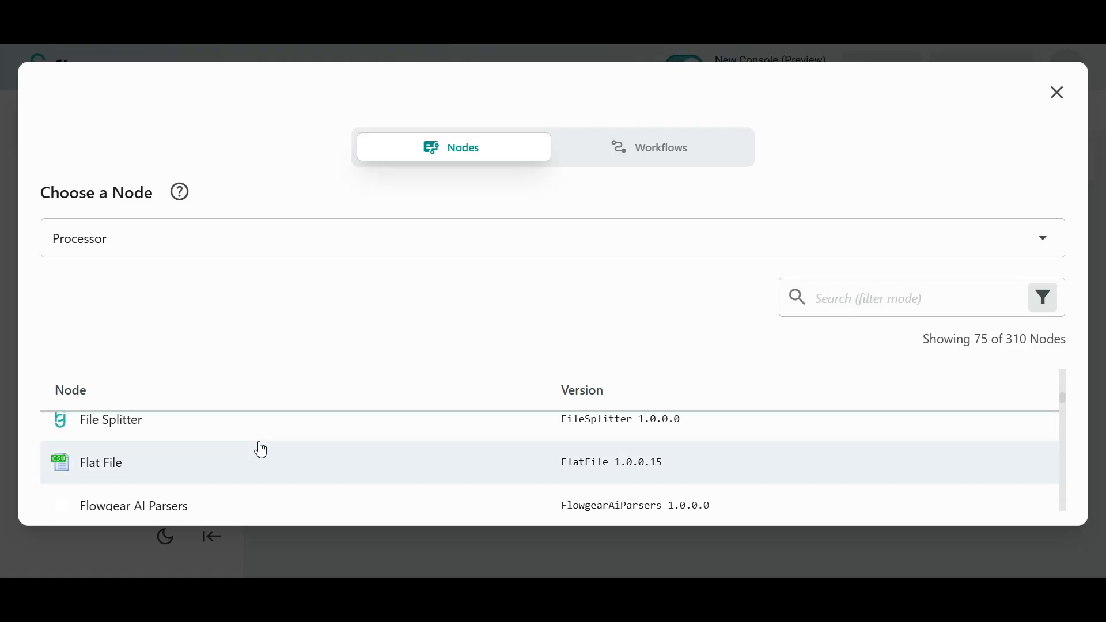
scroll(261, 449, down, 5)
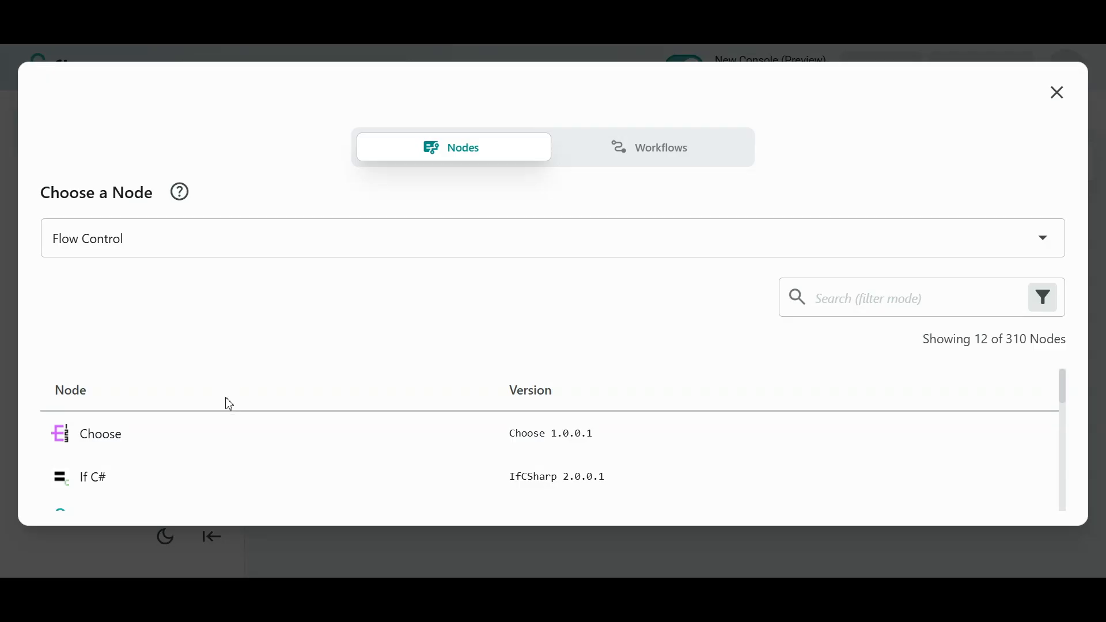
Browse the full list of available nodes of the Flow Control type.
scroll(228, 441, down, 2)
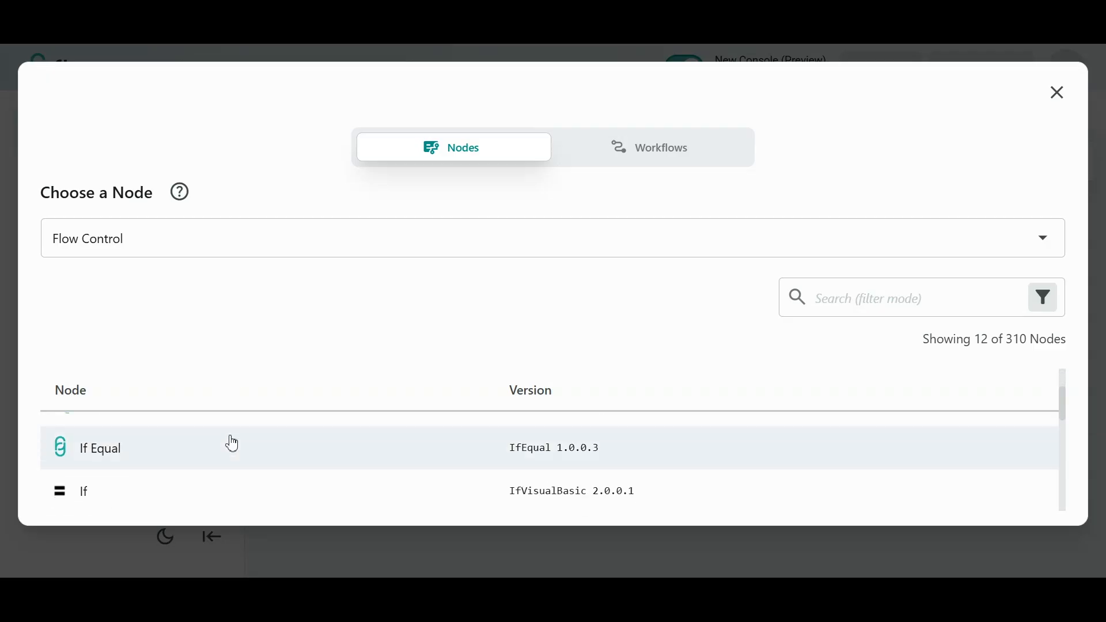
scroll(232, 444, down, 6)
scroll(232, 443, down, 3)
scroll(232, 443, up, 4)
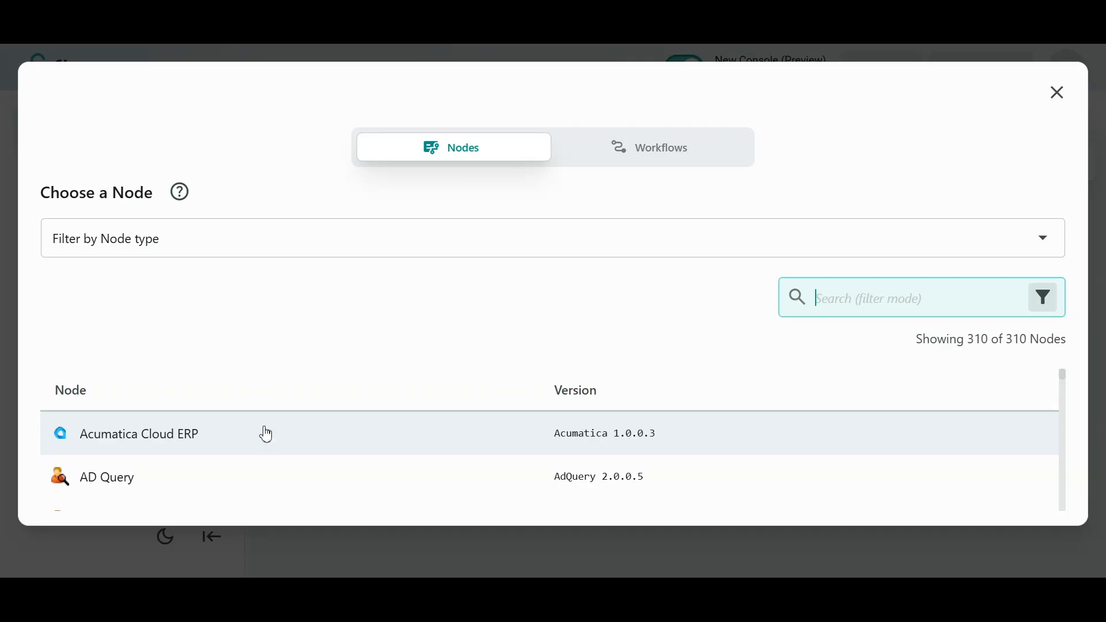
Browse the complete node list with no node type filter applied.
scroll(265, 440, down, 2)
scroll(266, 441, down, 5)
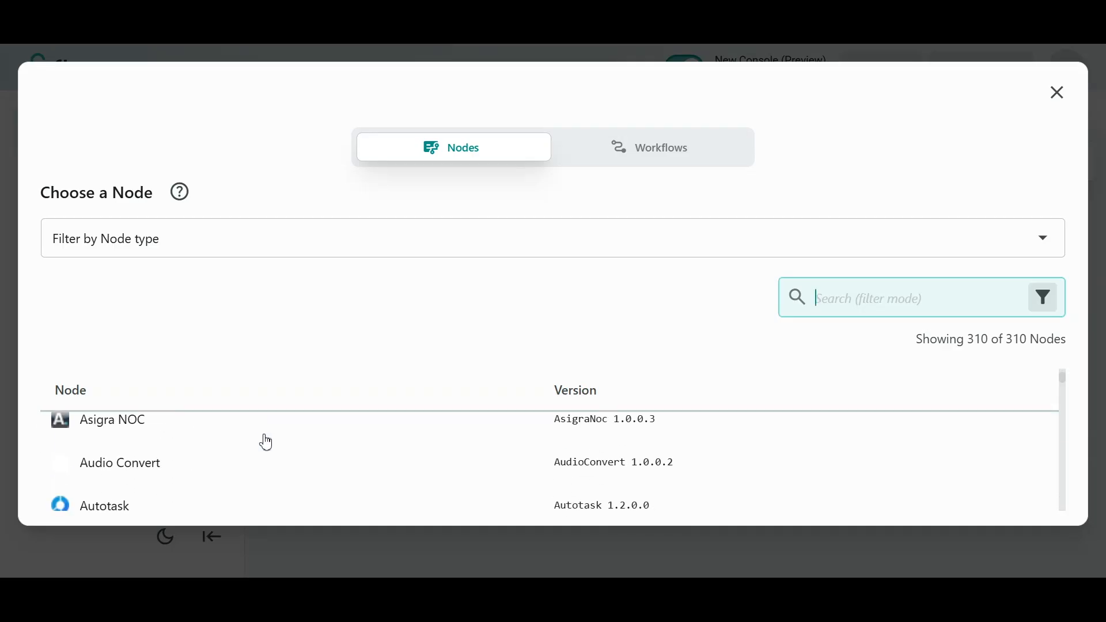
scroll(267, 443, down, 2)
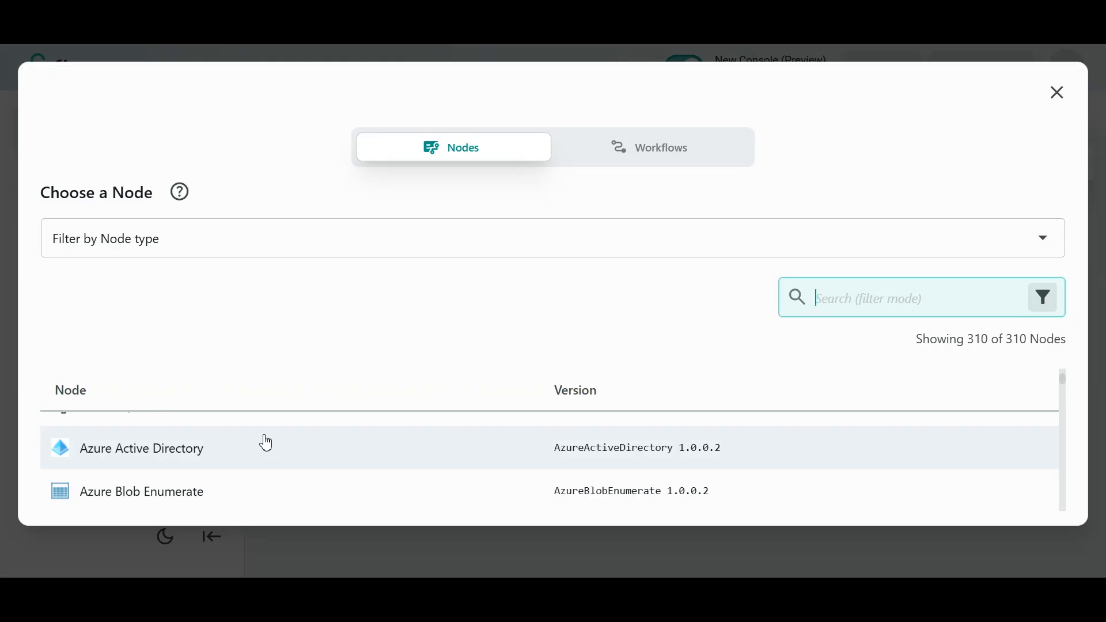
Look through the Trigger nodes once more and close the node chooser.
click(162, 337)
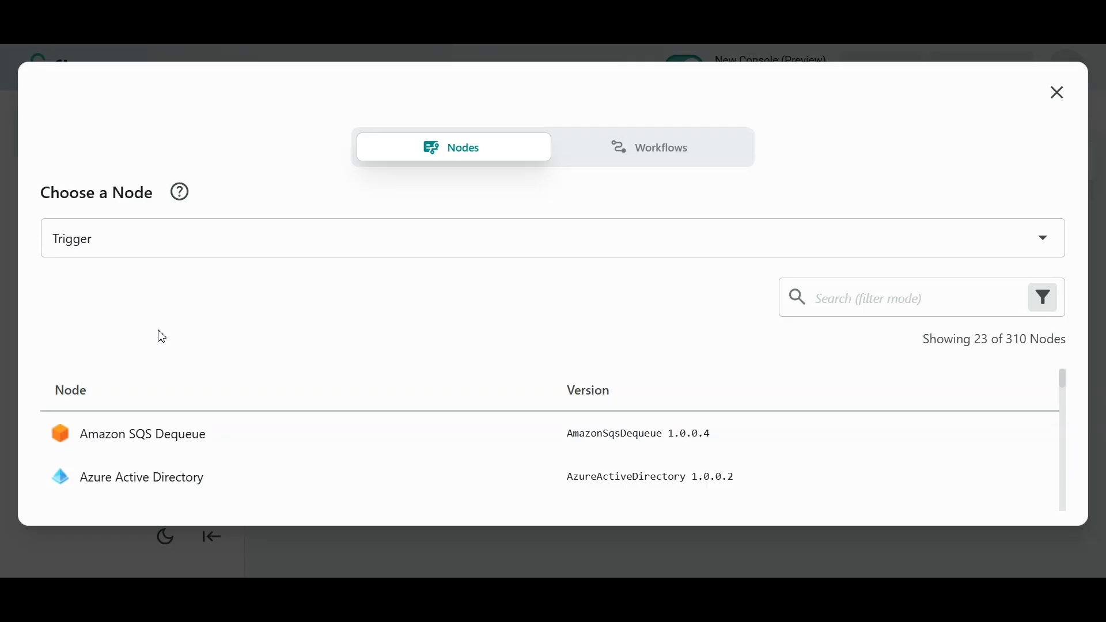
scroll(172, 429, down, 3)
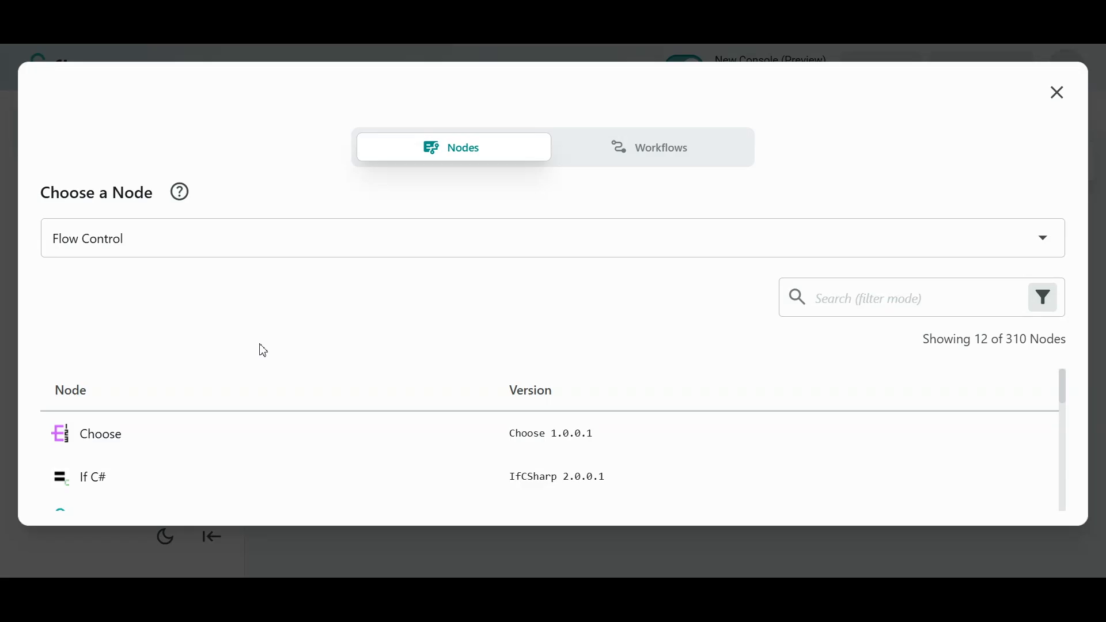
click(1057, 93)
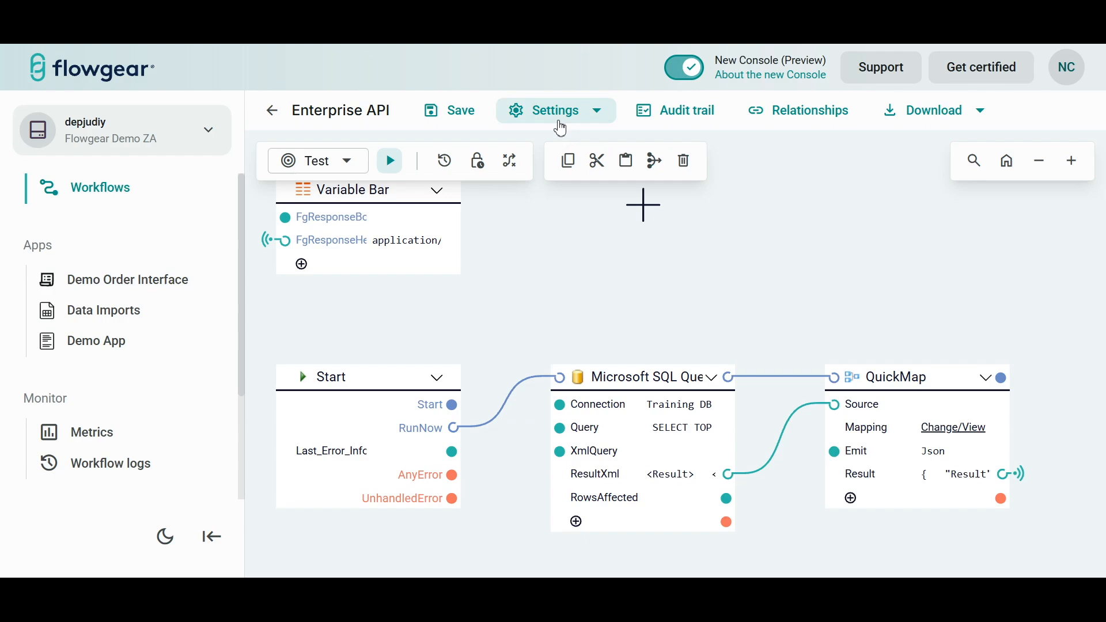
Open the Enterprise API workflow's settings, examine its API binding domain and path, and copy and paste the full binding URL.
click(558, 118)
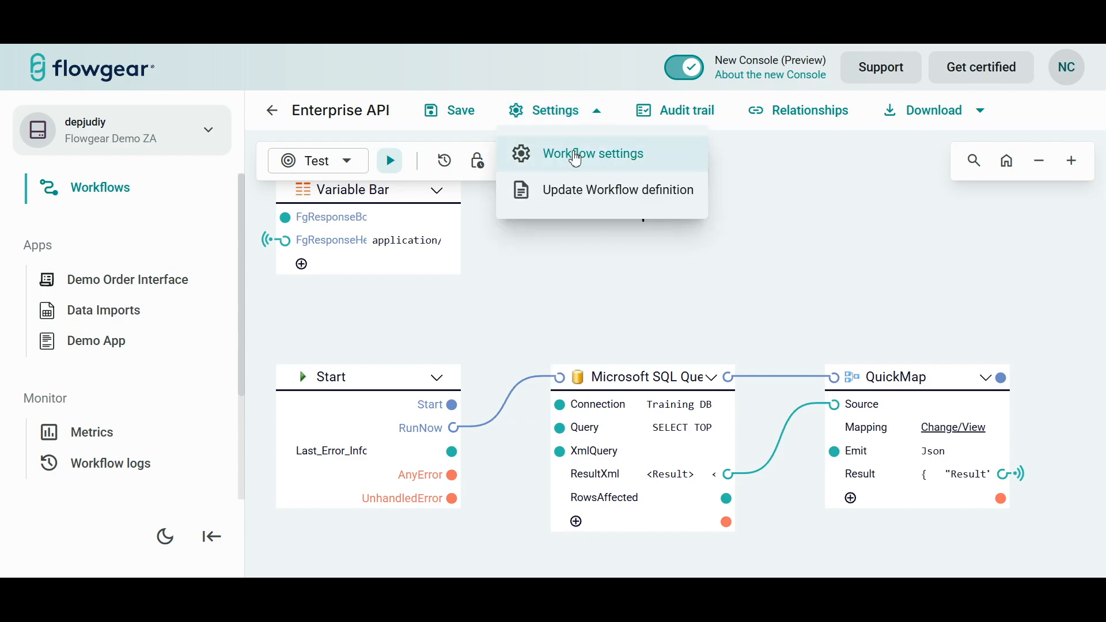
click(573, 155)
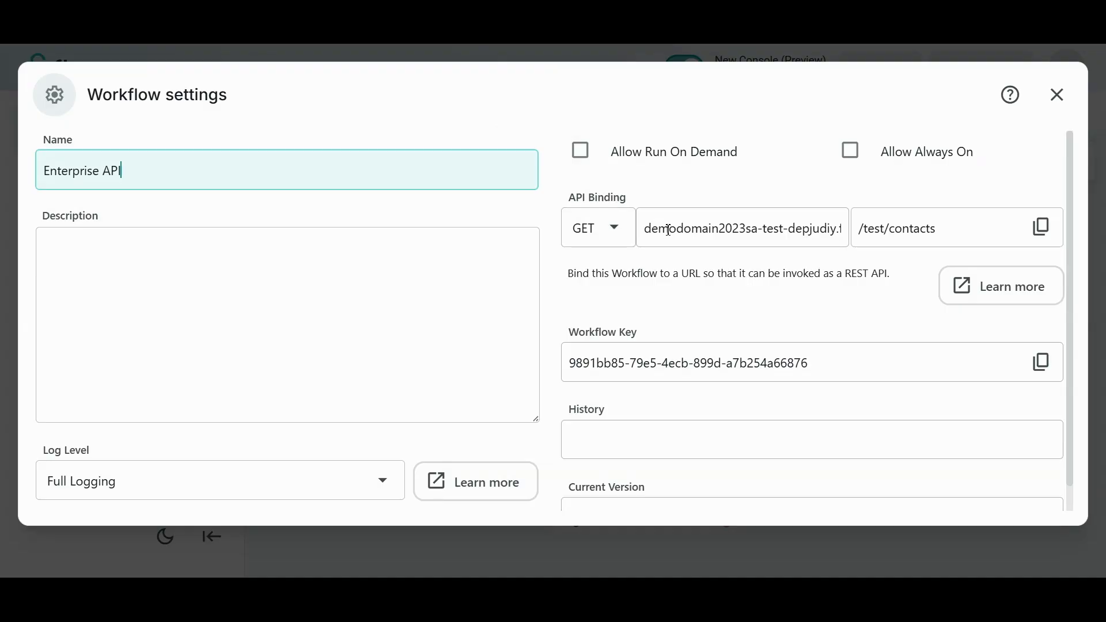
drag(649, 230, 858, 242)
click(773, 234)
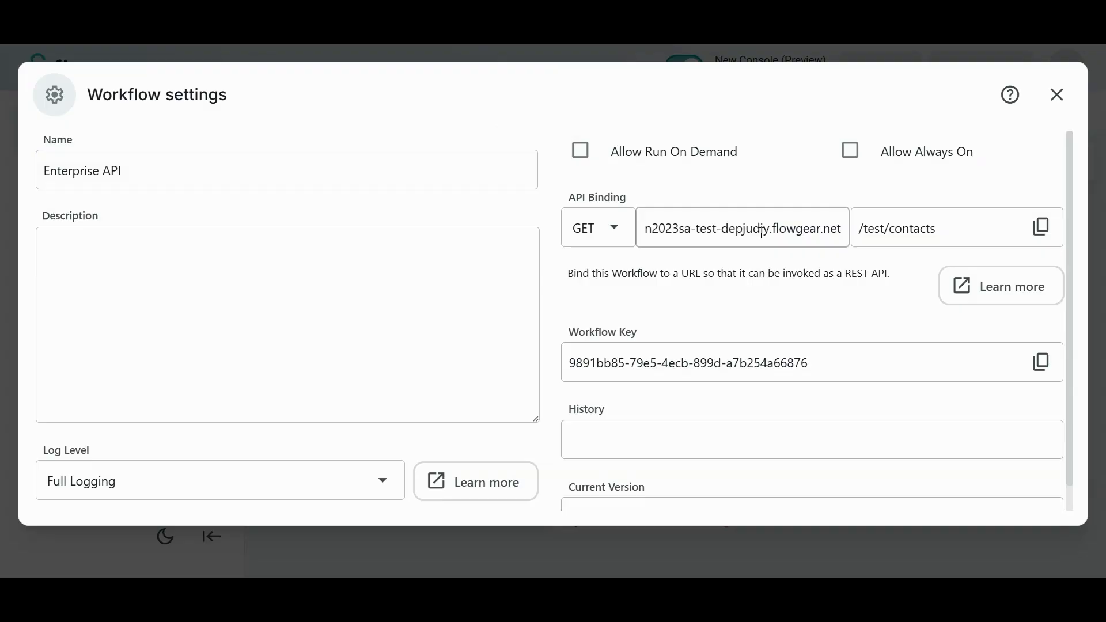
click(864, 229)
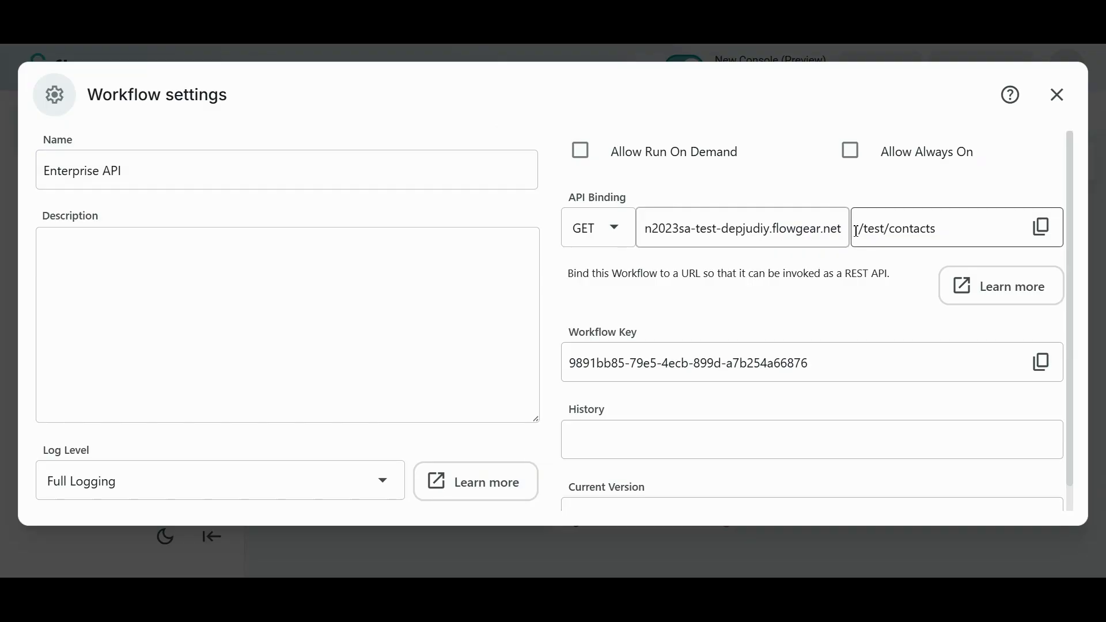
drag(859, 229, 971, 234)
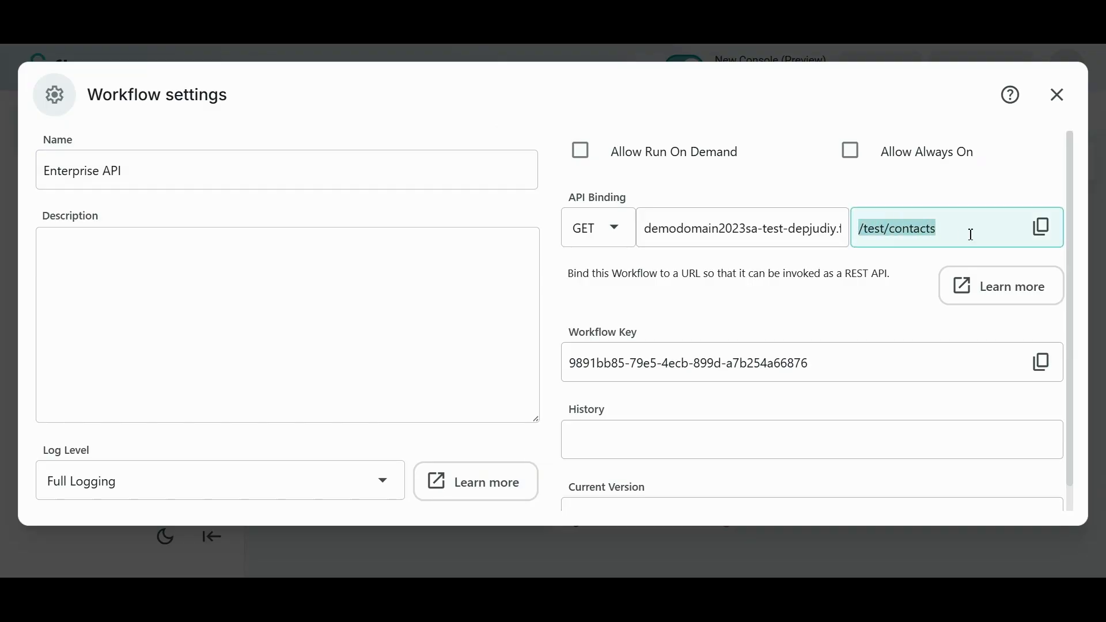
click(1044, 234)
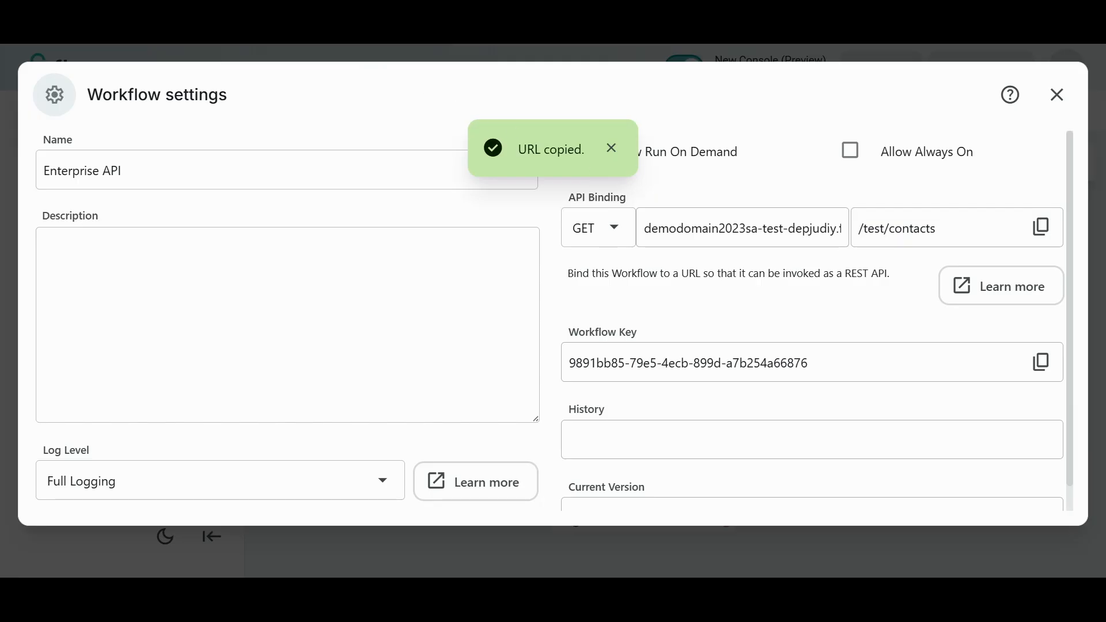
key(ctrl+v)
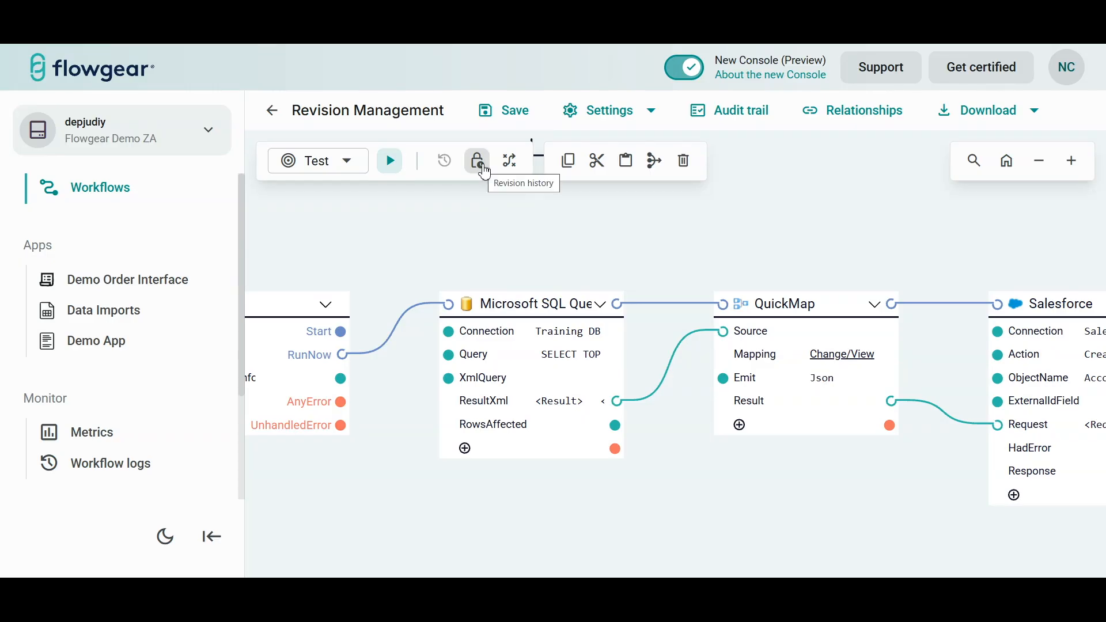
Load revision a7262574 from the workflow's revision history, and decline saving it as the latest version.
click(484, 171)
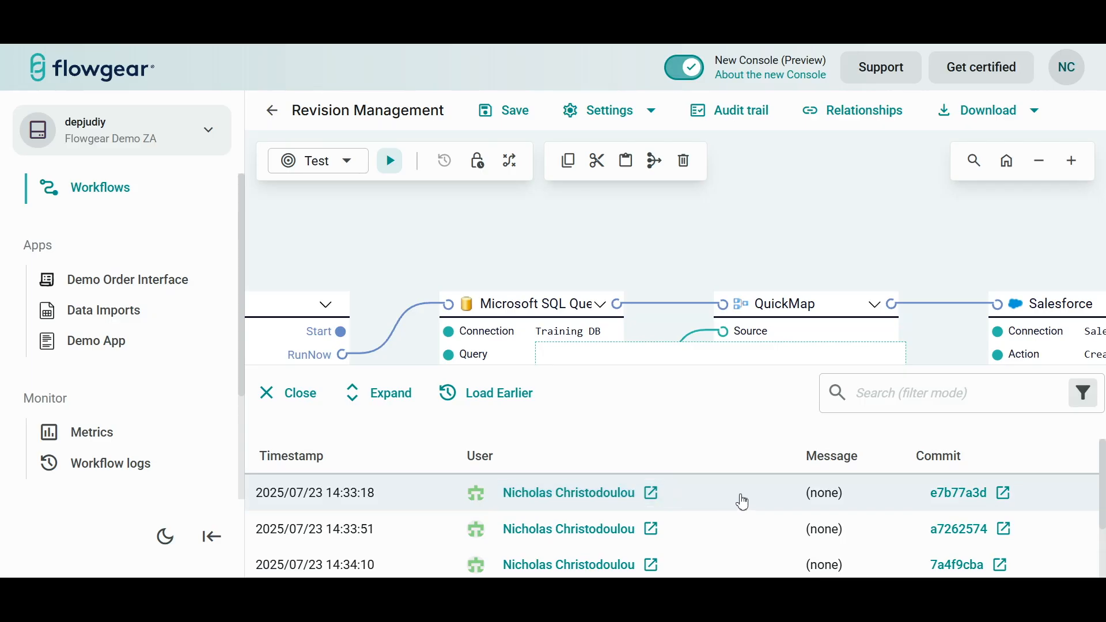
click(739, 536)
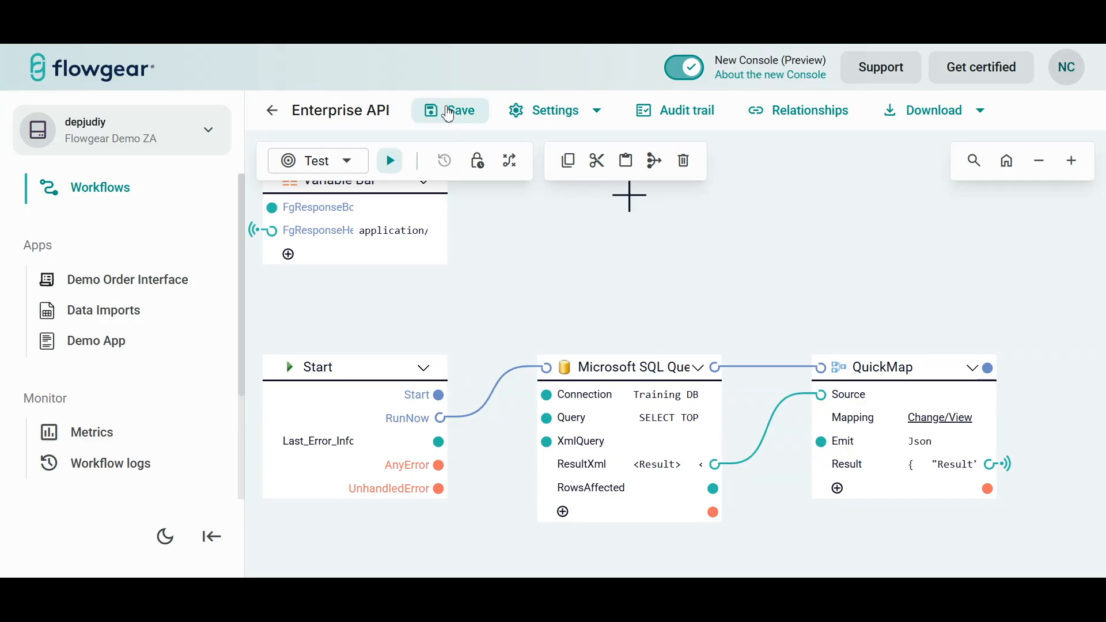
click(449, 113)
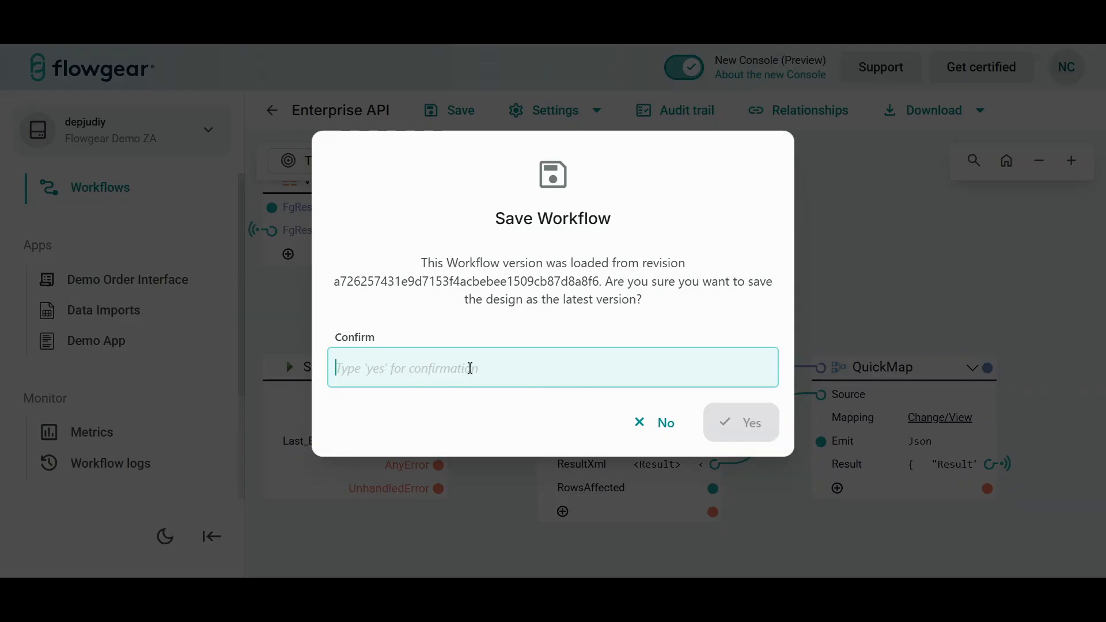
click(653, 424)
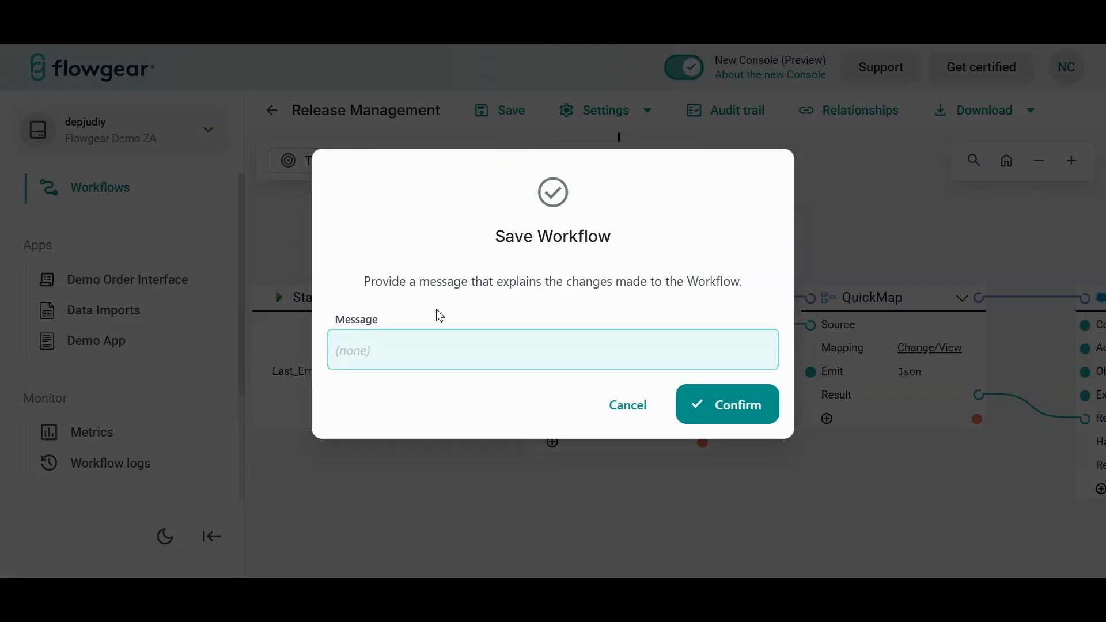
Save the Release Management workflow with the message "Test Workflow Save" and dismiss the notification.
text(Test Workflow Save)
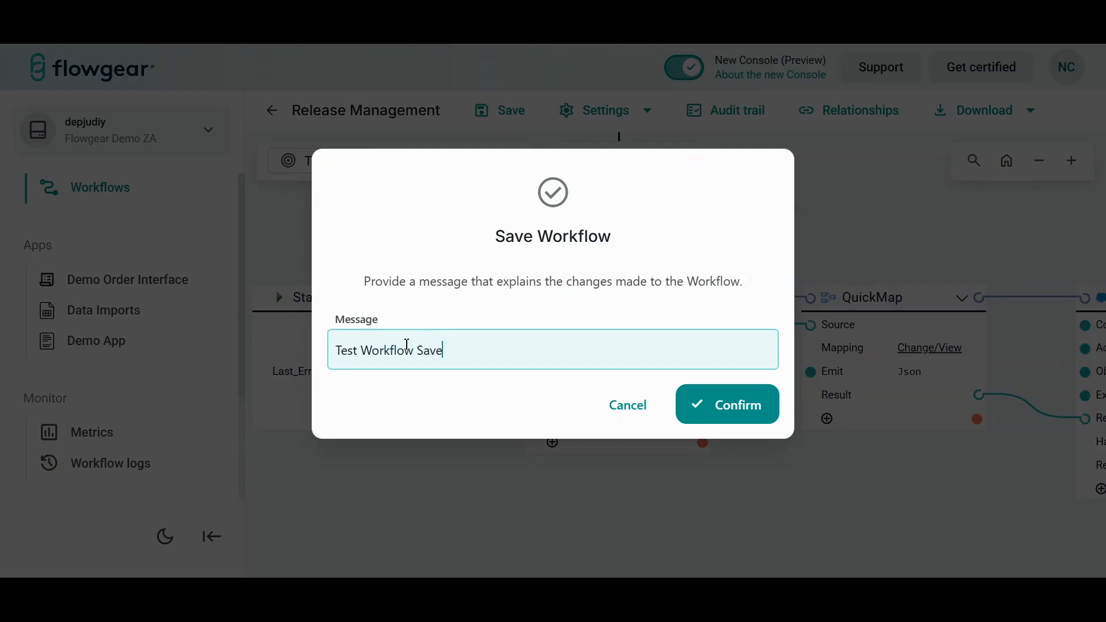
key(Return)
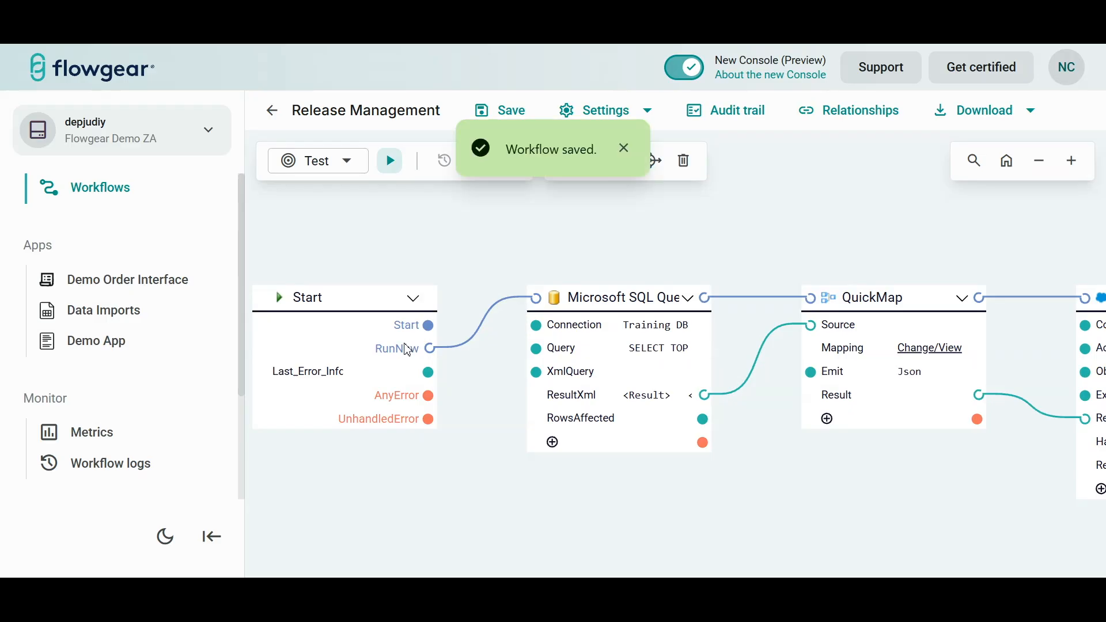
drag(506, 150, 598, 173)
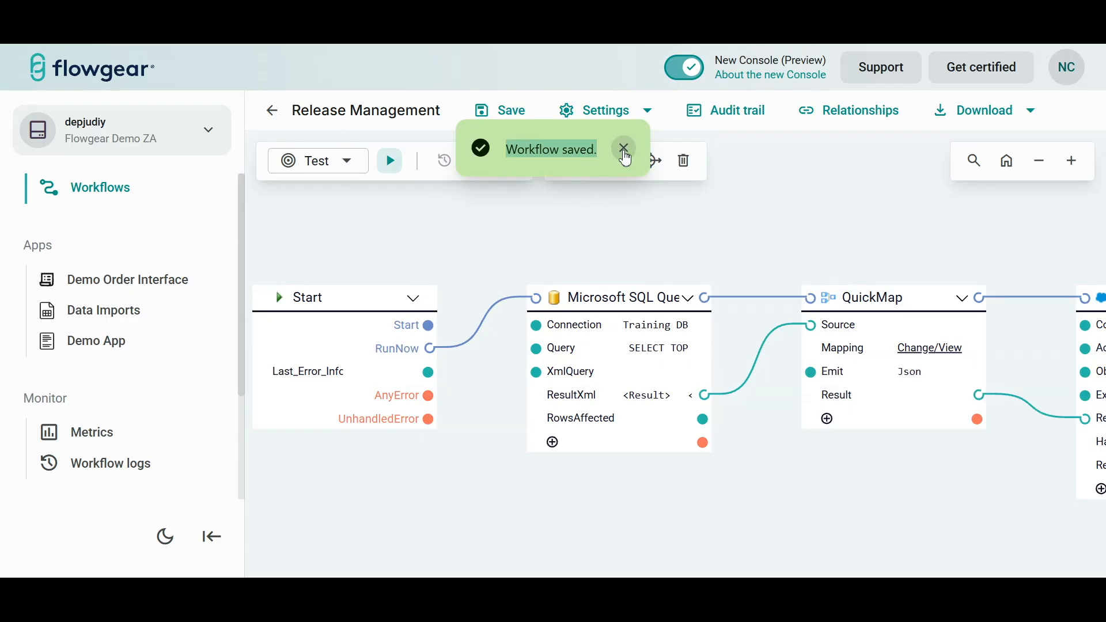
click(623, 148)
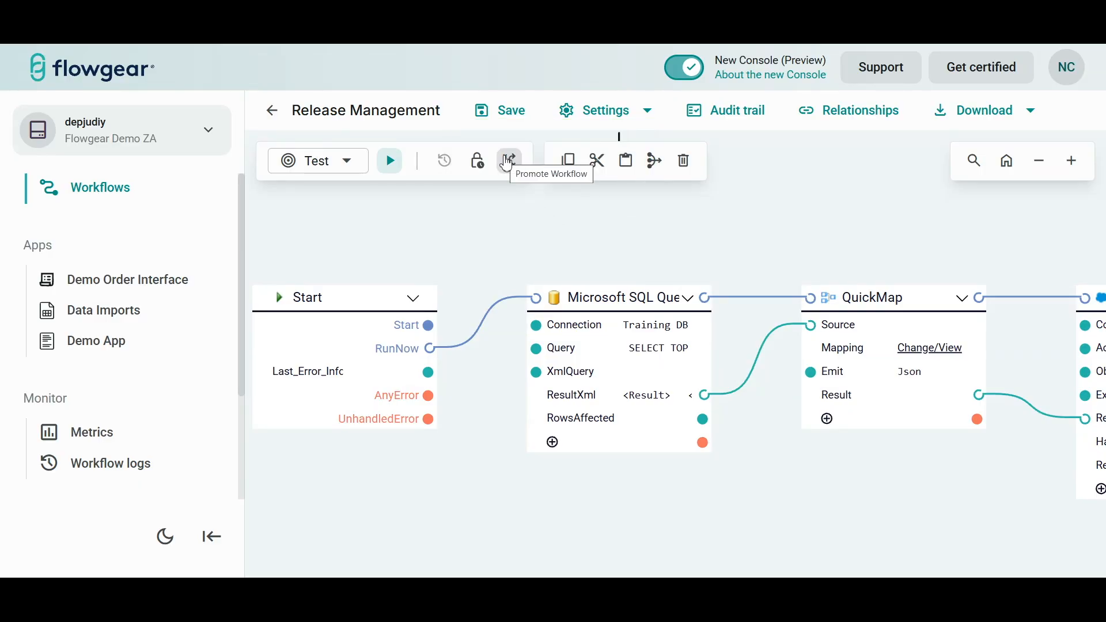
Promote the Release Management workflow from the Test environment to UAT.
click(507, 162)
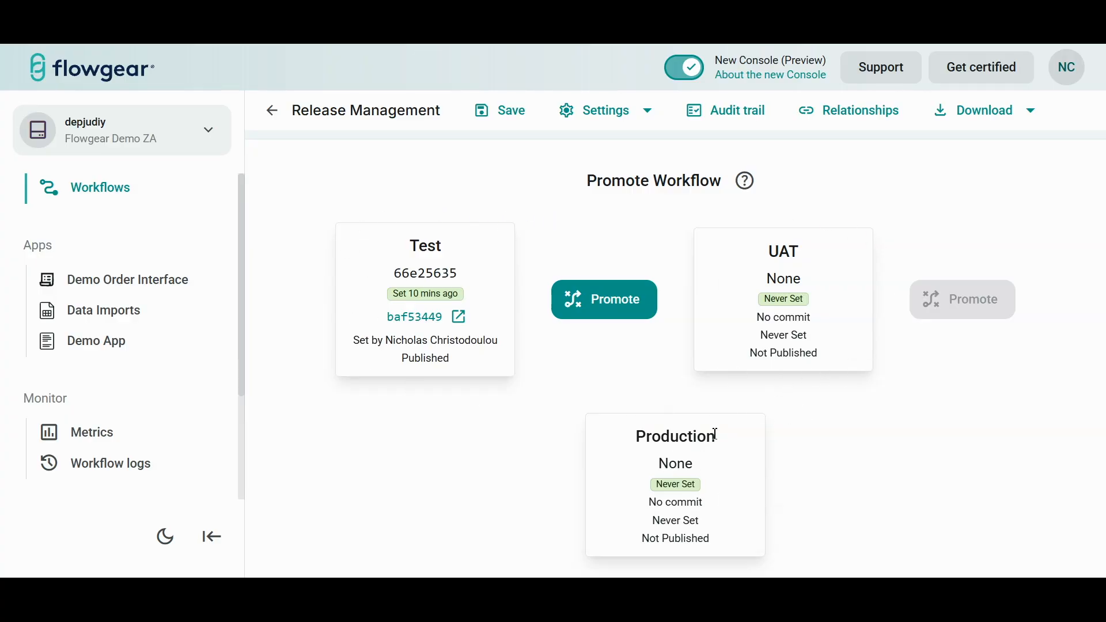
click(600, 306)
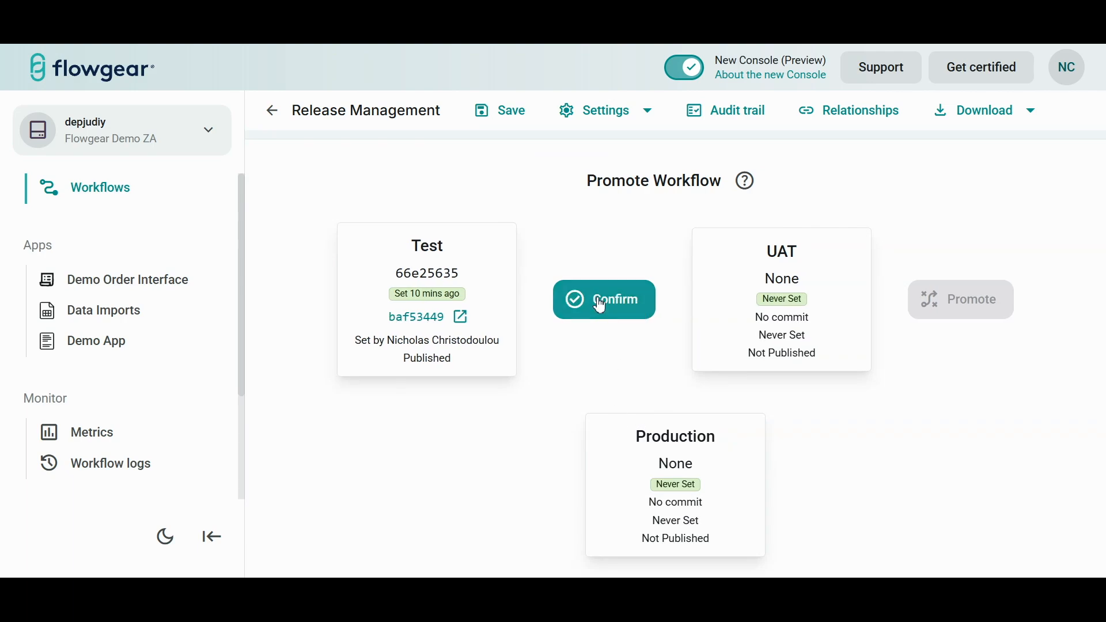
click(601, 306)
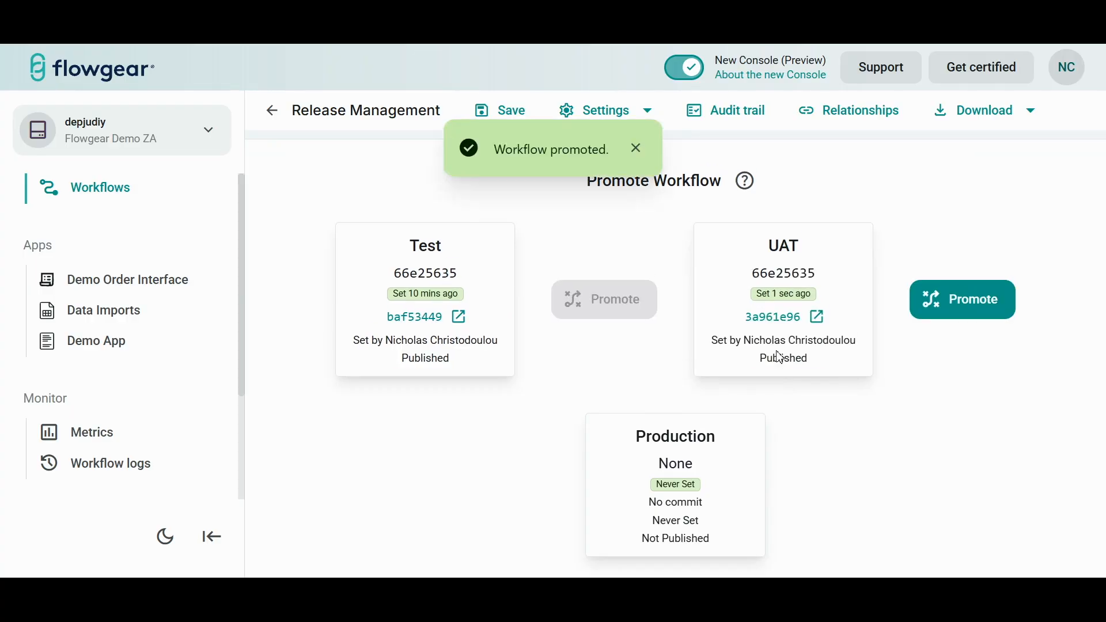
Reopen the Release Management workflow and switch its environment to UAT.
click(272, 111)
click(384, 228)
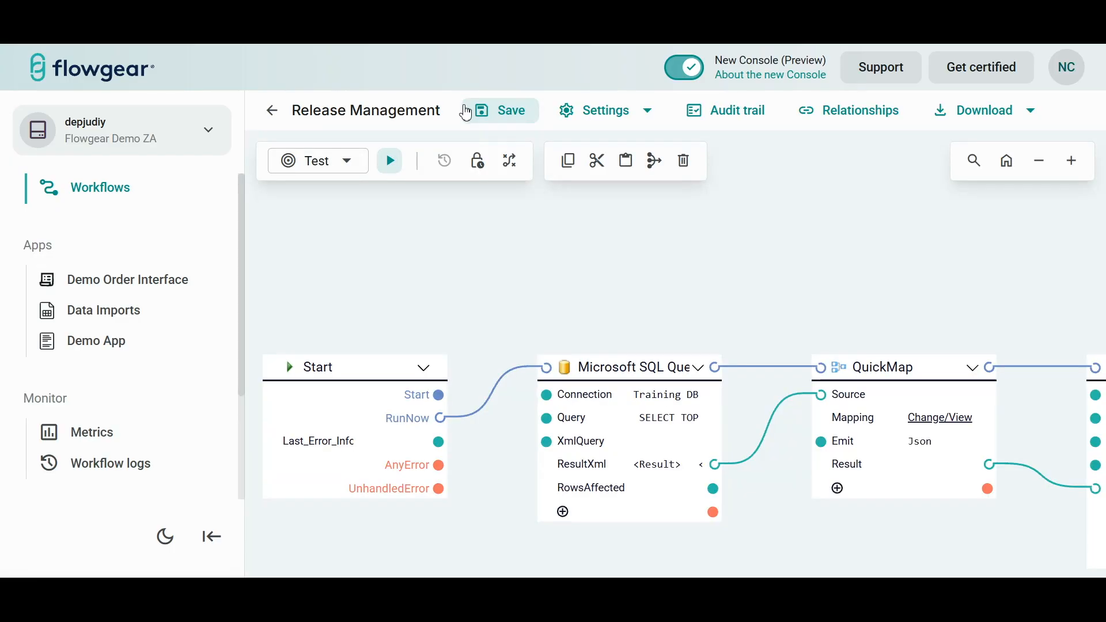
click(345, 161)
click(324, 243)
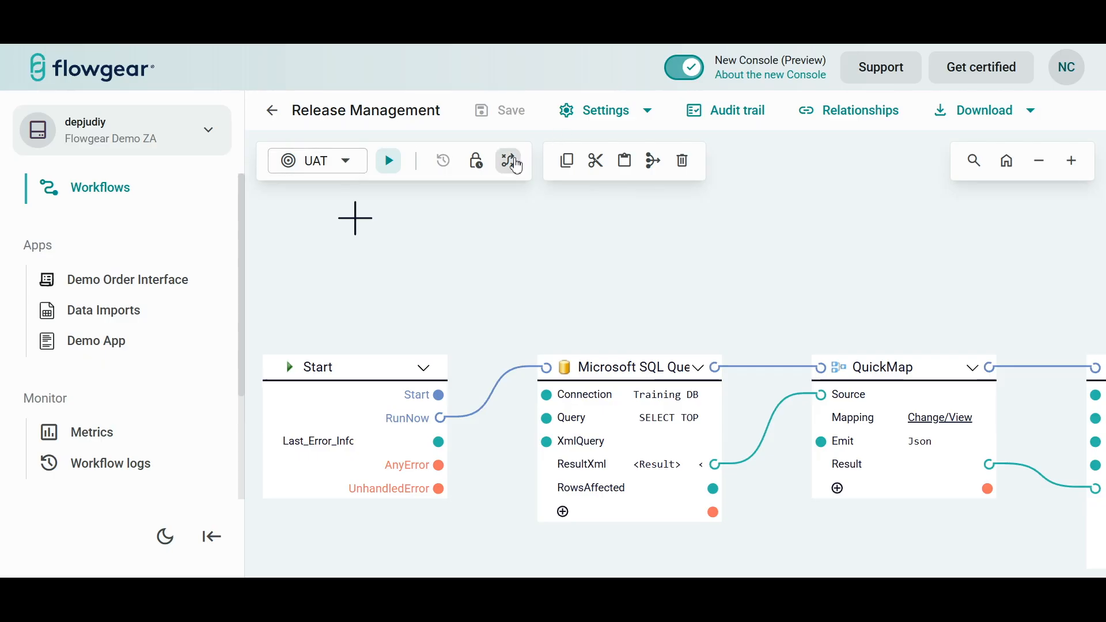
Promote the Release Management workflow from UAT to Production.
click(516, 166)
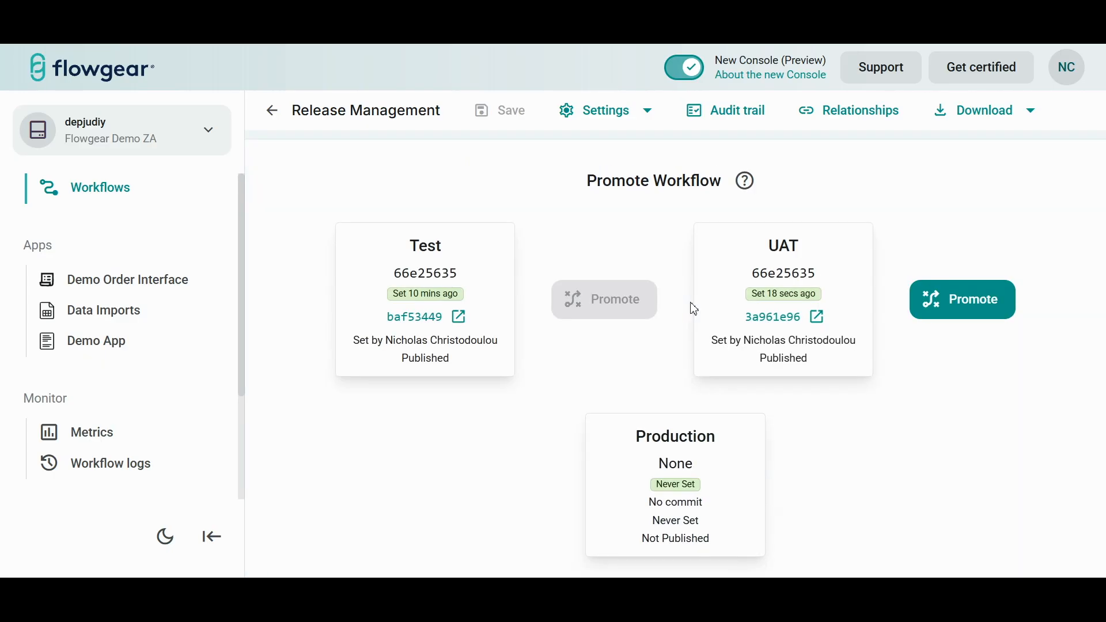
click(967, 300)
click(967, 300)
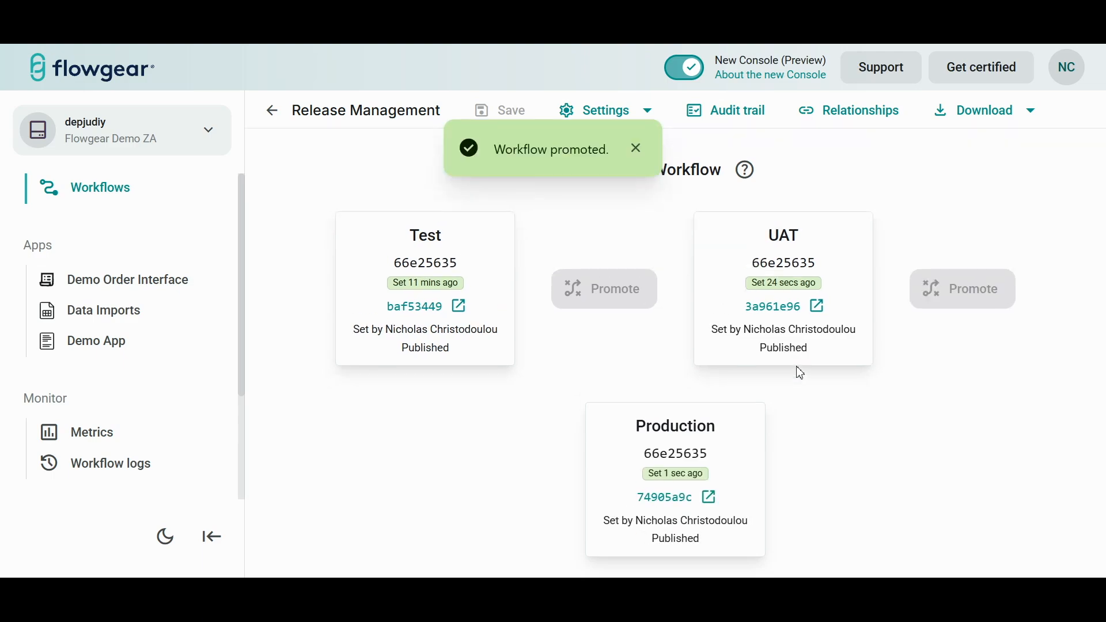
Open the Production promotion's commit on GitHub and examine the changed workflow JSON file.
click(671, 496)
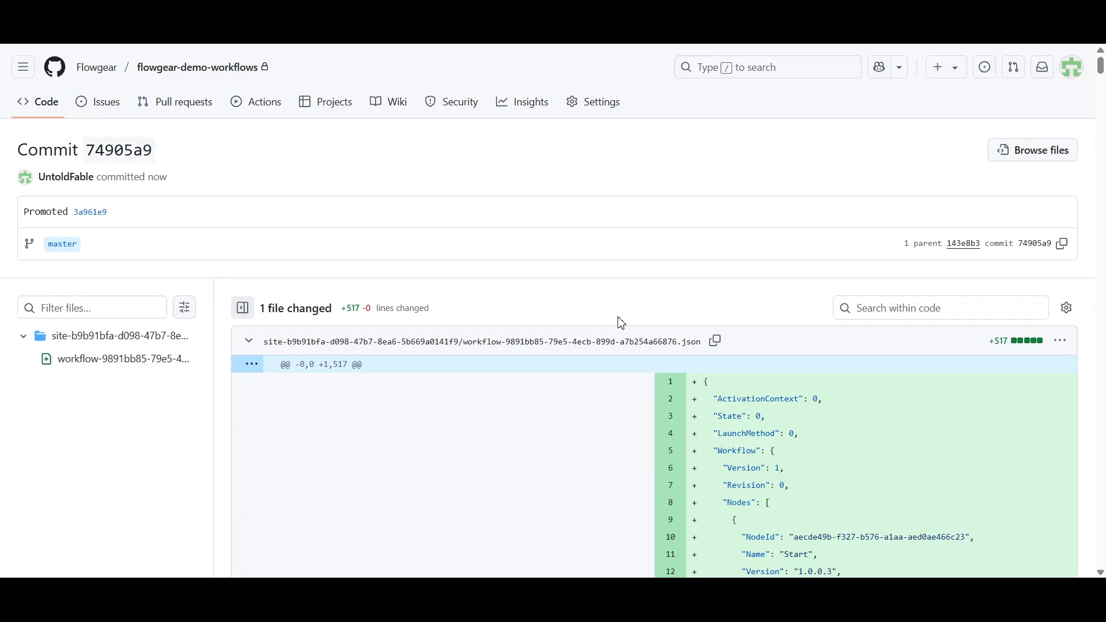
scroll(597, 353, down, 7)
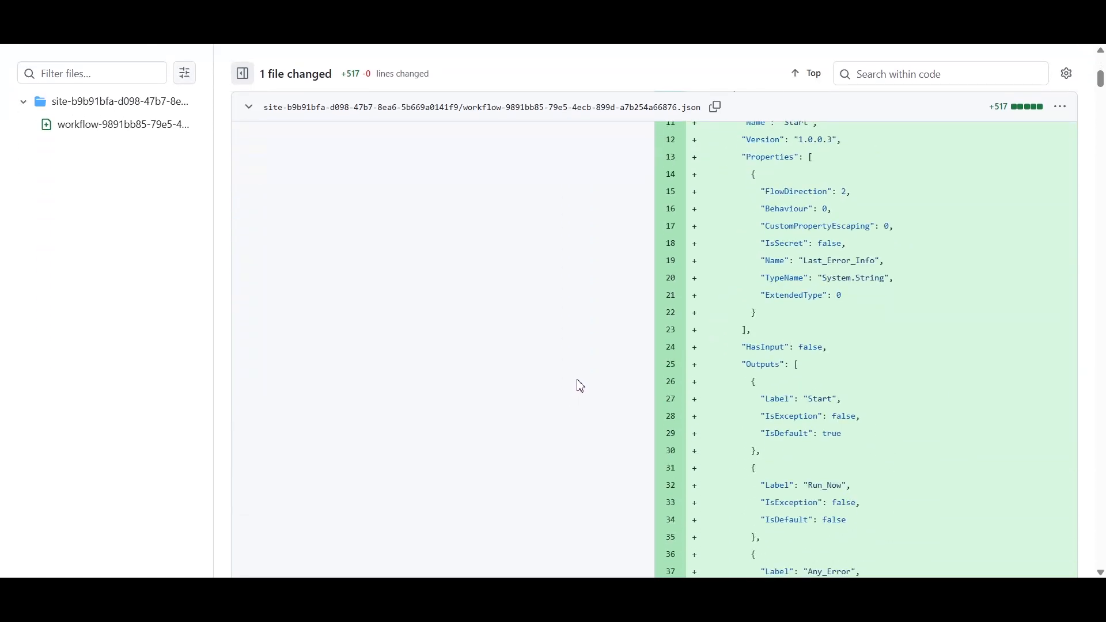
scroll(576, 383, up, 6)
scroll(580, 384, up, 1)
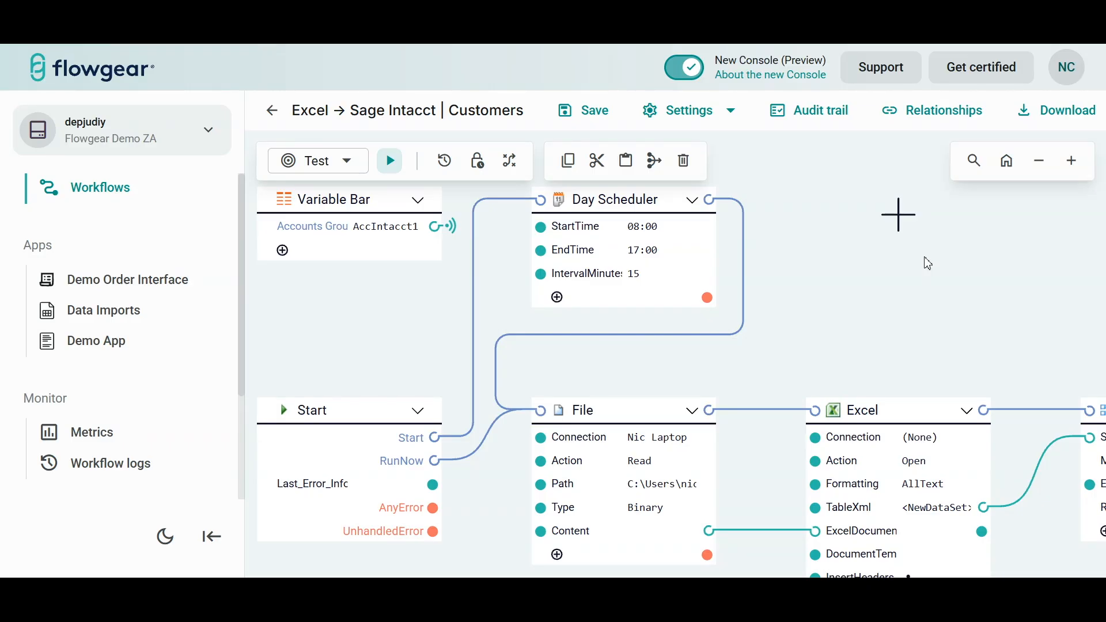
Switch to the Sage Intacct Customers page and refresh the list using its existing customer ID filter.
key(alt+Tab)
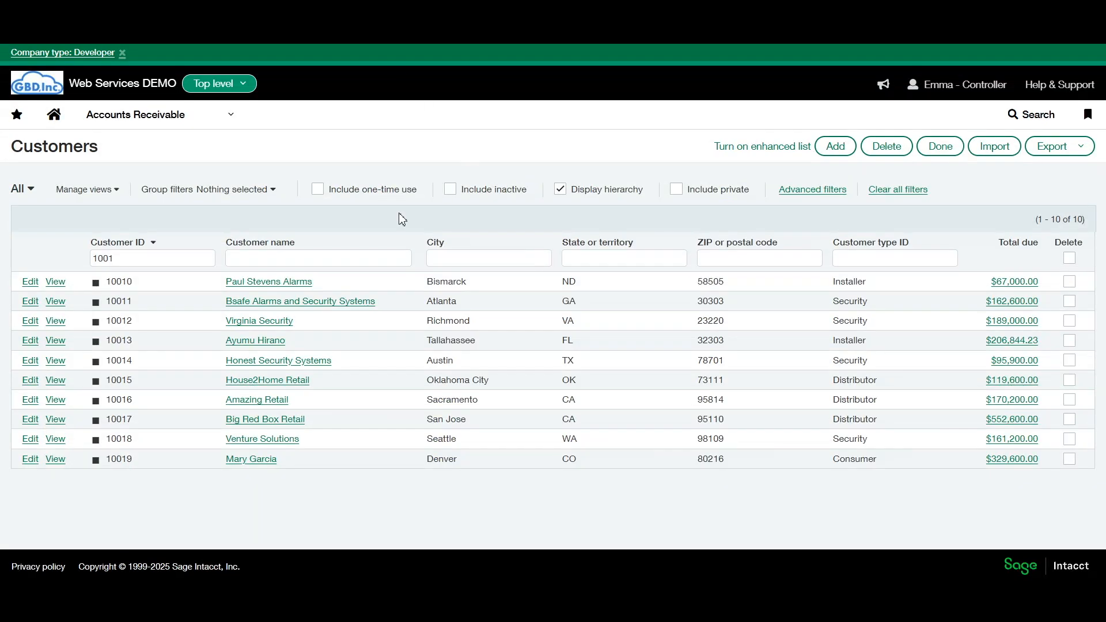
click(147, 258)
key(Return)
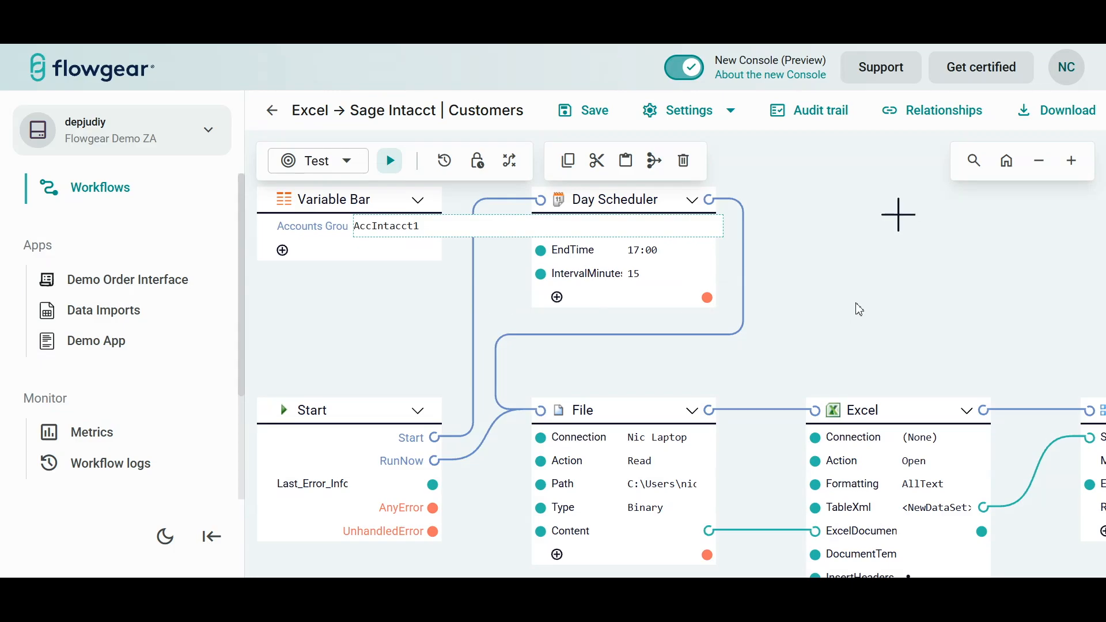
Run the Excel → Sage Intacct | Customers workflow in the Test environment.
click(390, 161)
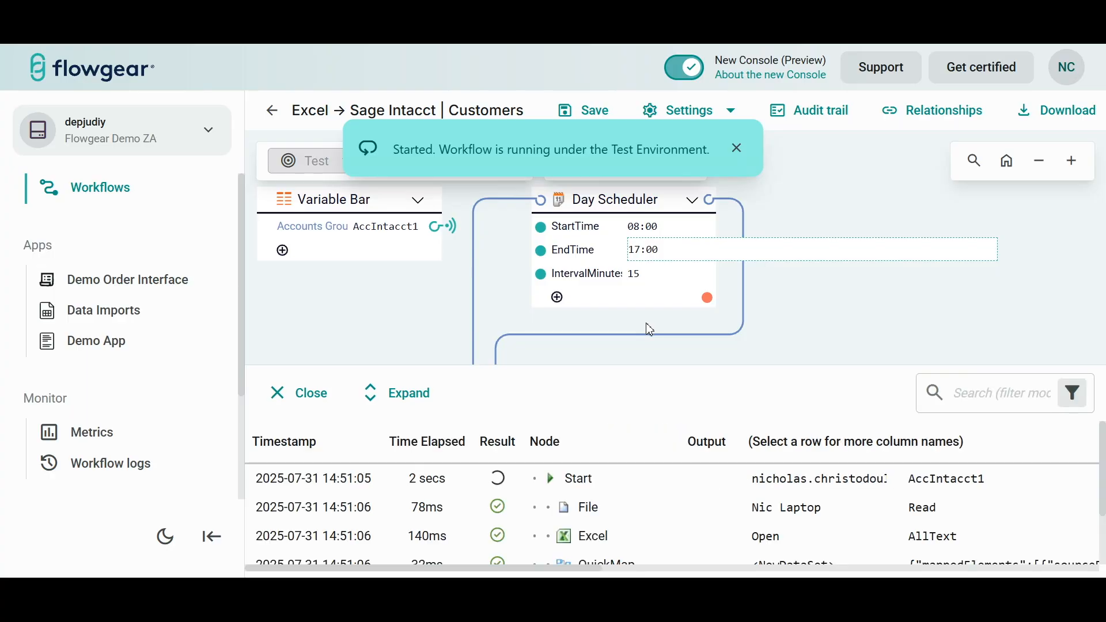
Review the workflow run's log entries and refresh the Sage Intacct Customers list using its existing customer ID filter.
scroll(662, 490, down, 3)
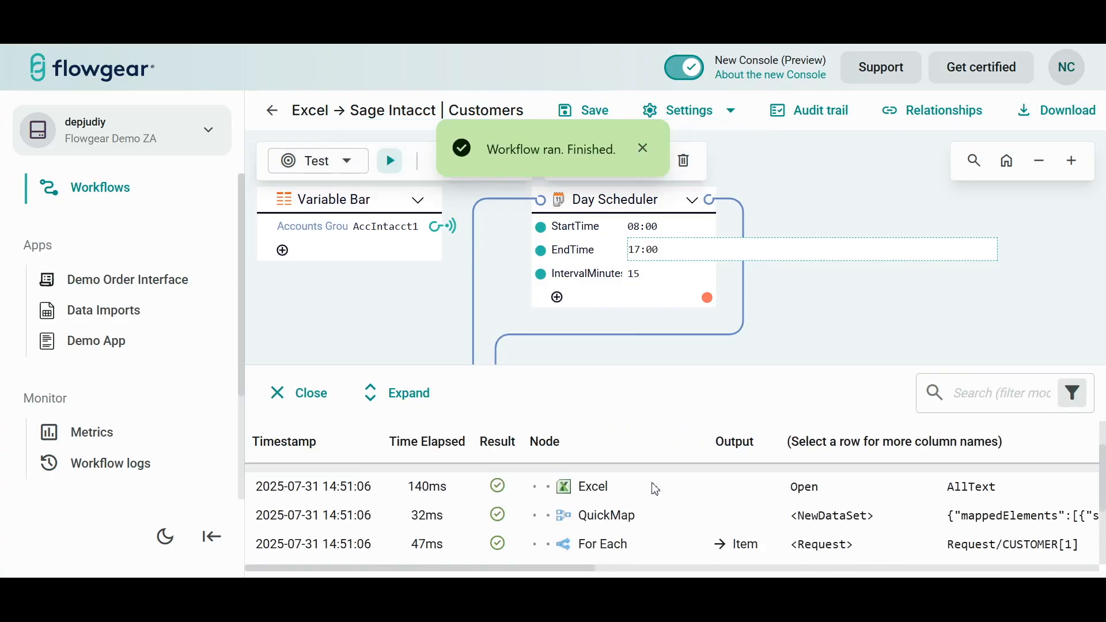
scroll(662, 489, down, 3)
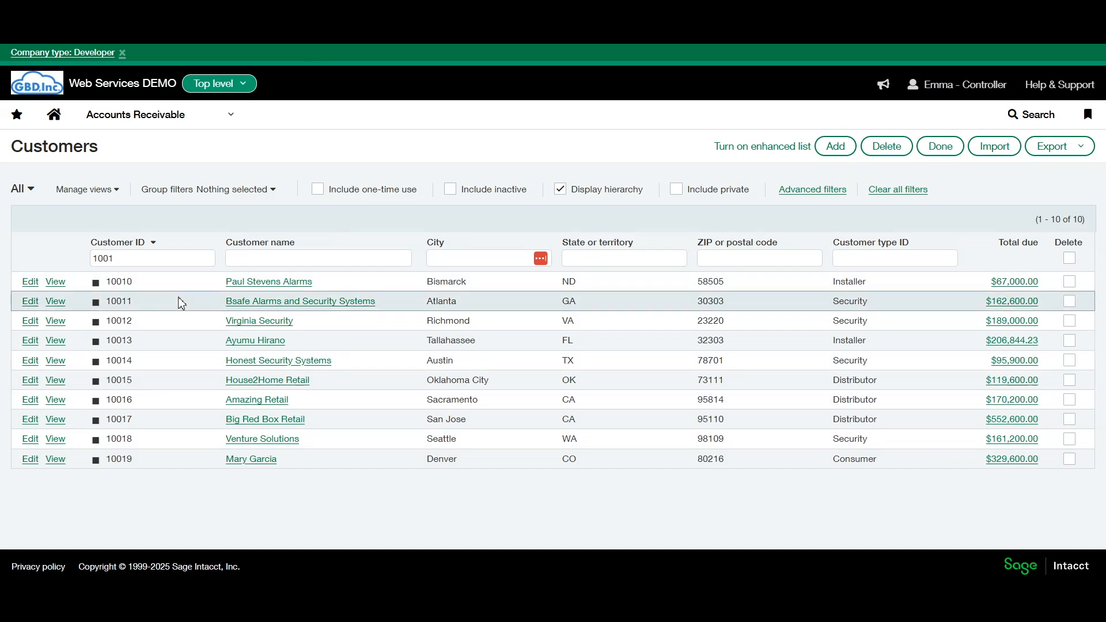
click(183, 262)
key(Return)
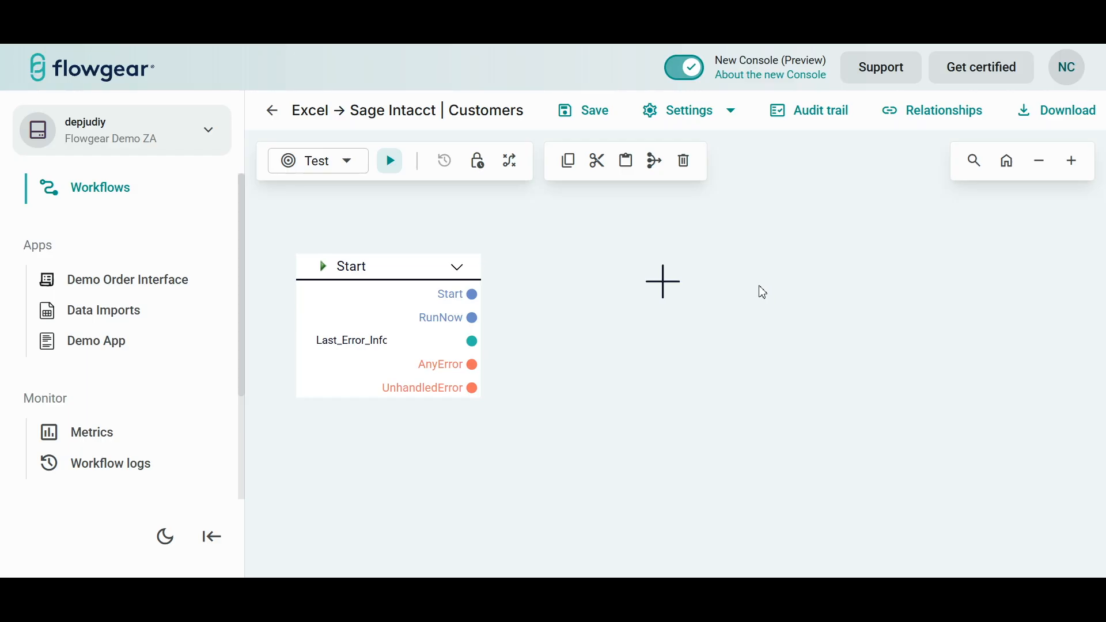
Add a File node to the canvas after the Start node, searching the node library for "file".
drag(765, 297, 703, 296)
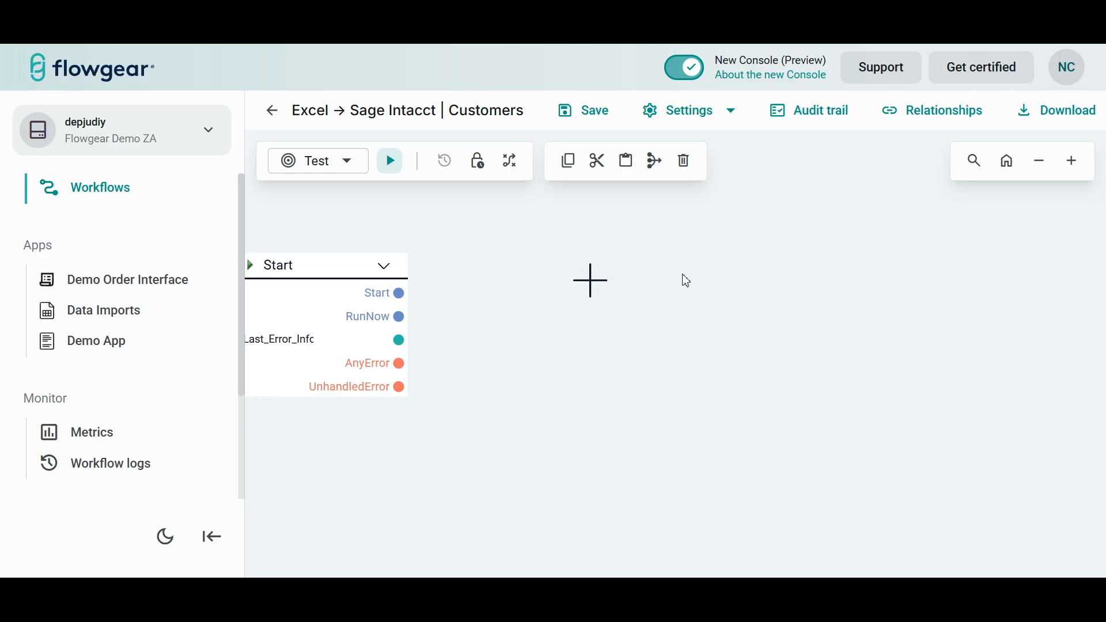
click(605, 278)
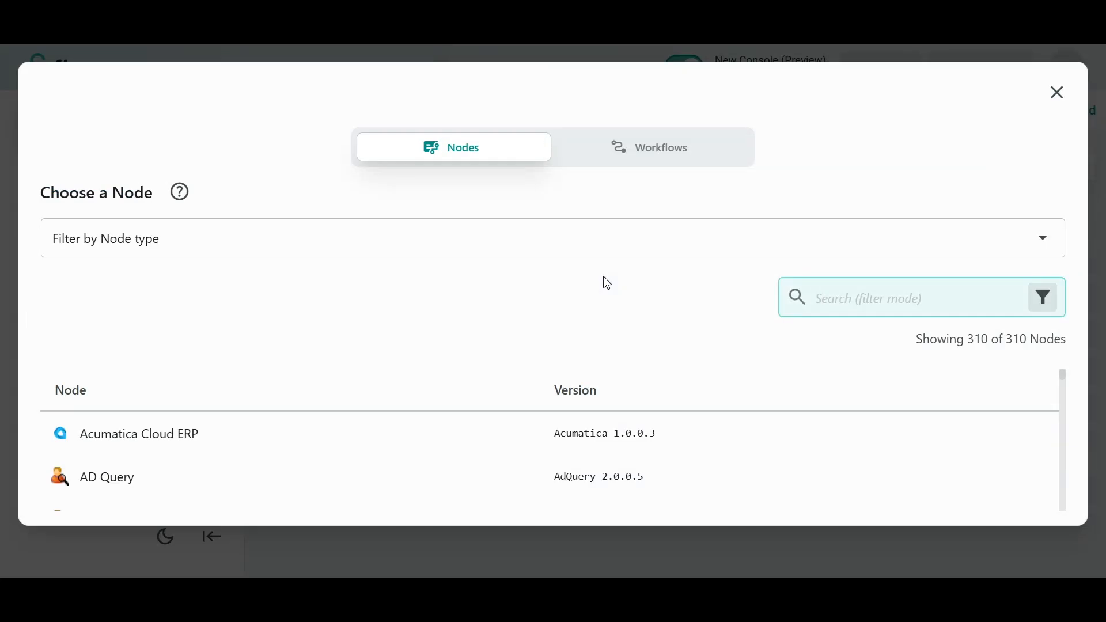
text(file)
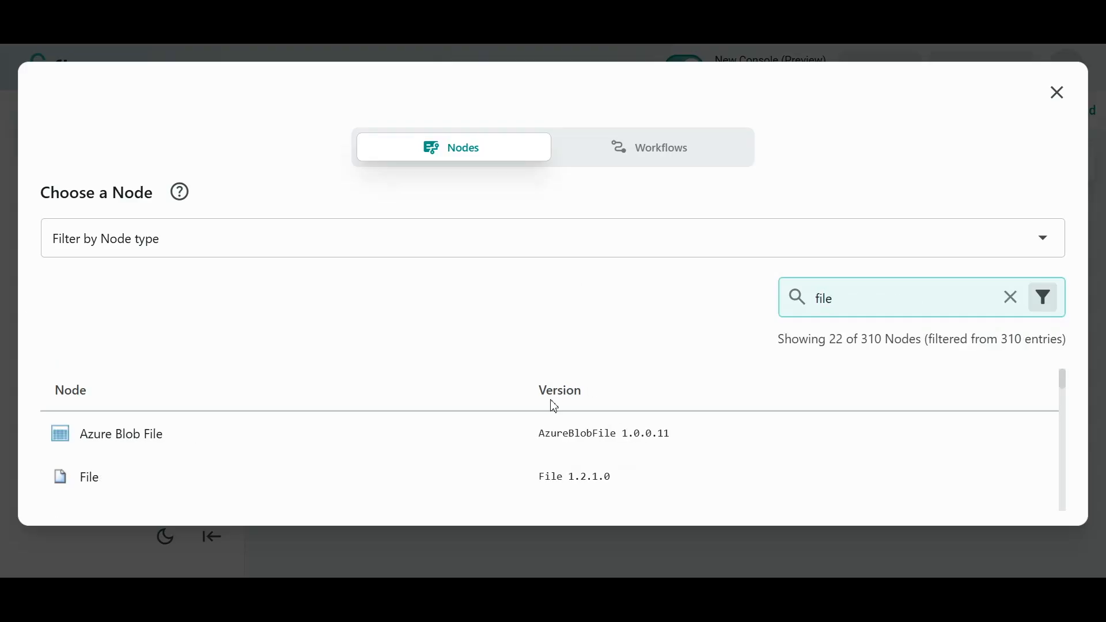
scroll(300, 450, down, 2)
scroll(242, 461, up, 2)
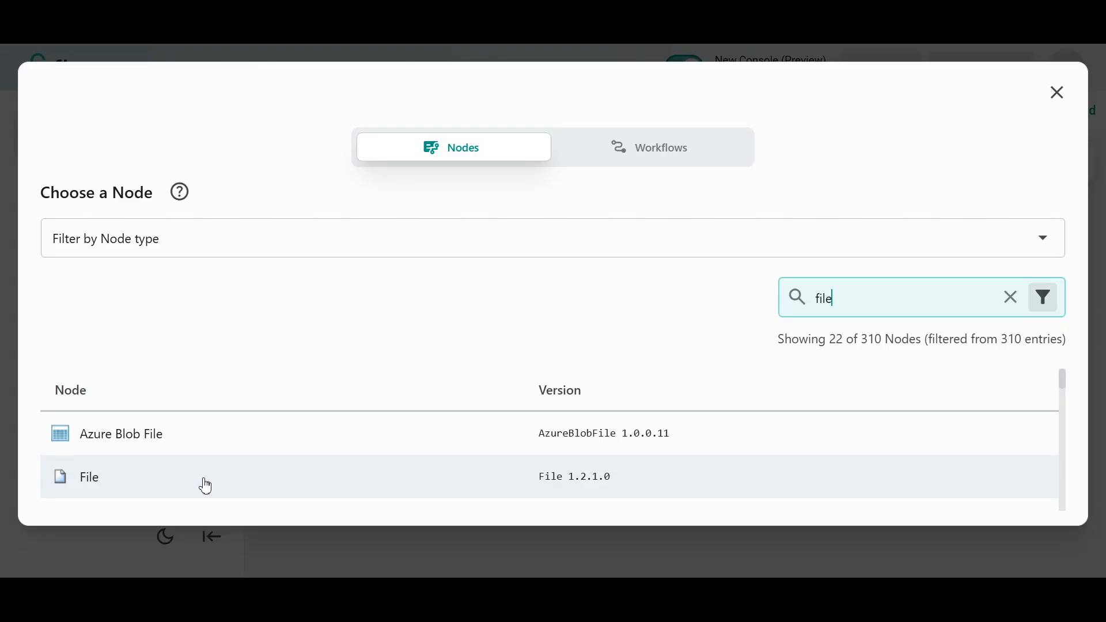
click(204, 478)
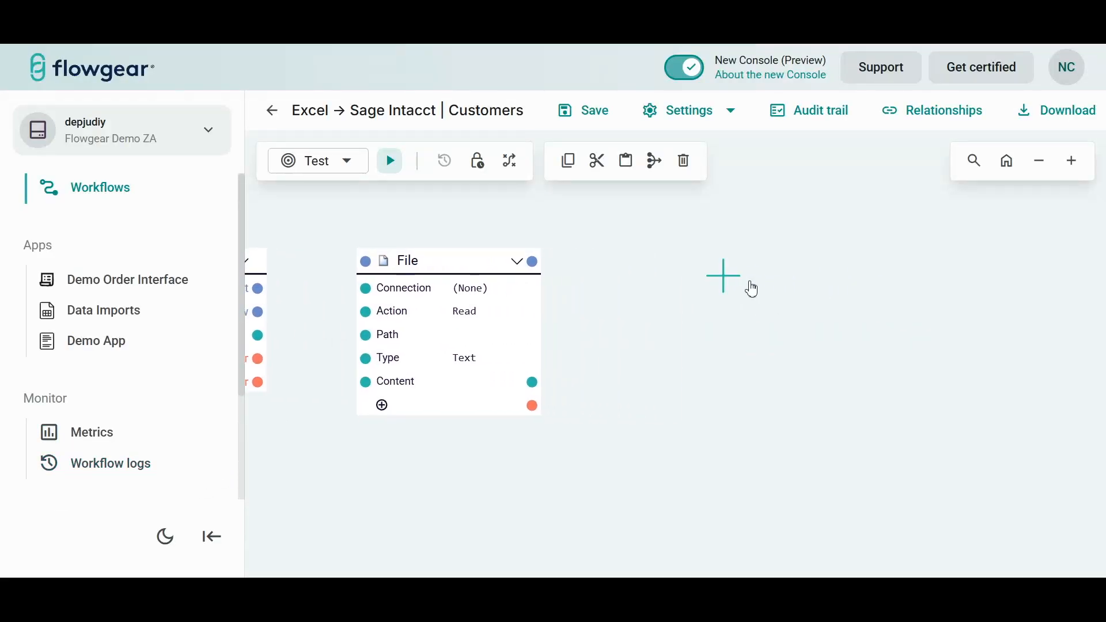
Add an Excel node beside the File node and a Sage Intacct node further along the workflow.
click(743, 285)
text(exc)
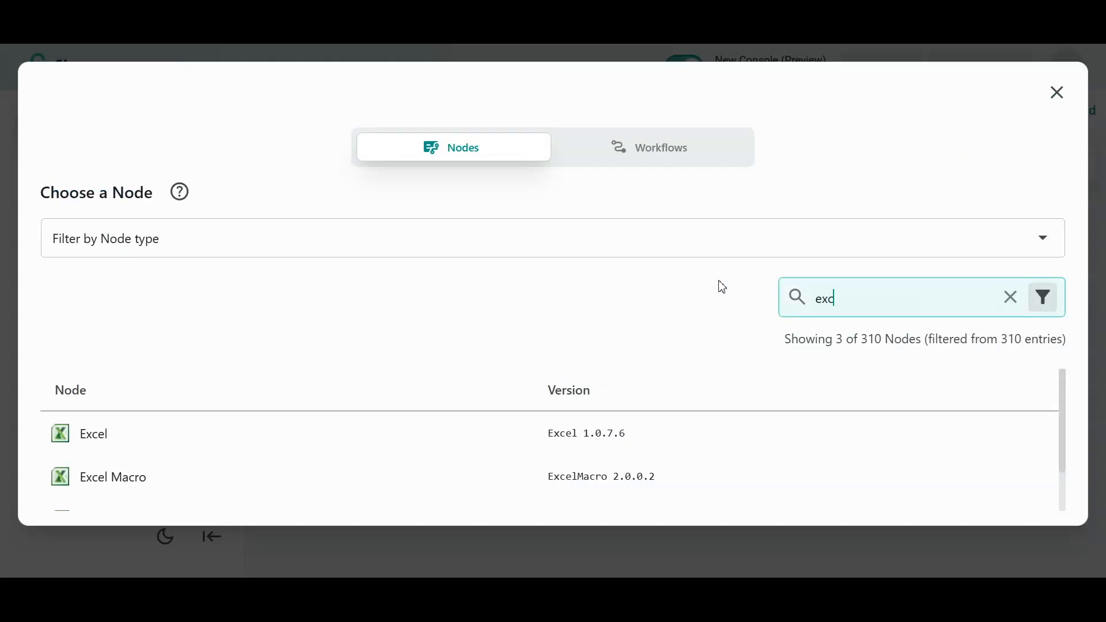
click(248, 431)
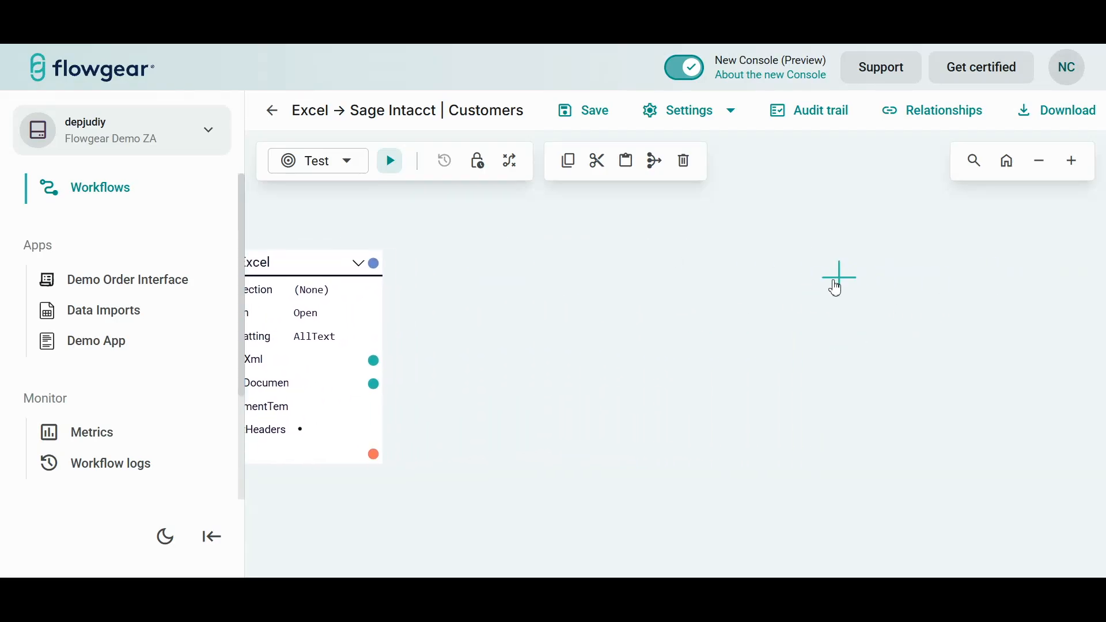
click(838, 279)
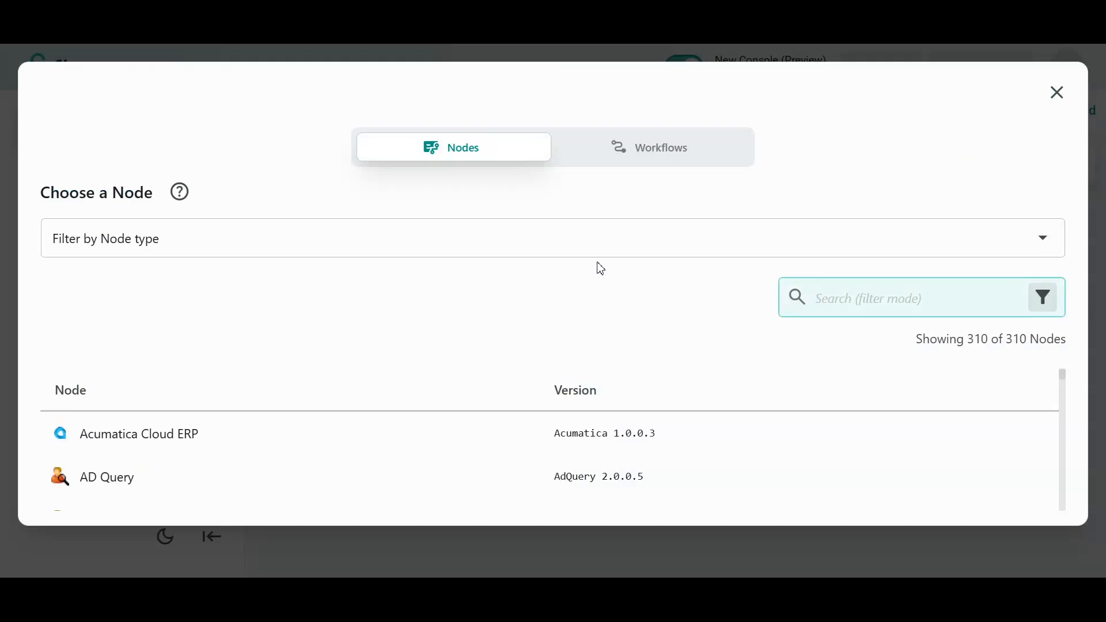
text(sage i)
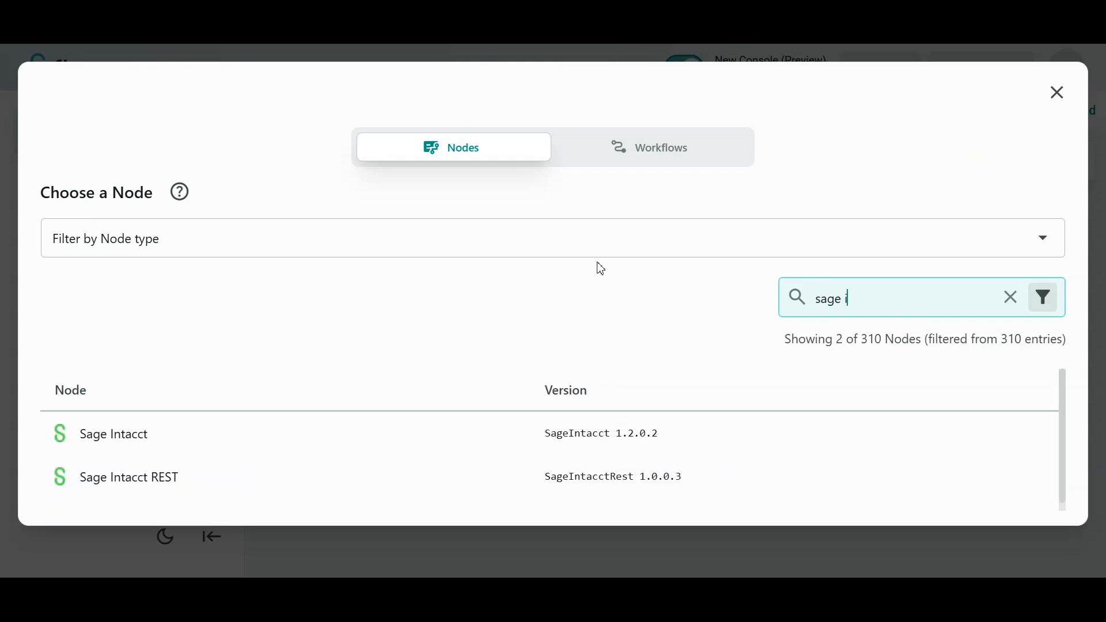
click(260, 432)
Set the File node's connection to the existing laptop connection.
drag(506, 291, 787, 275)
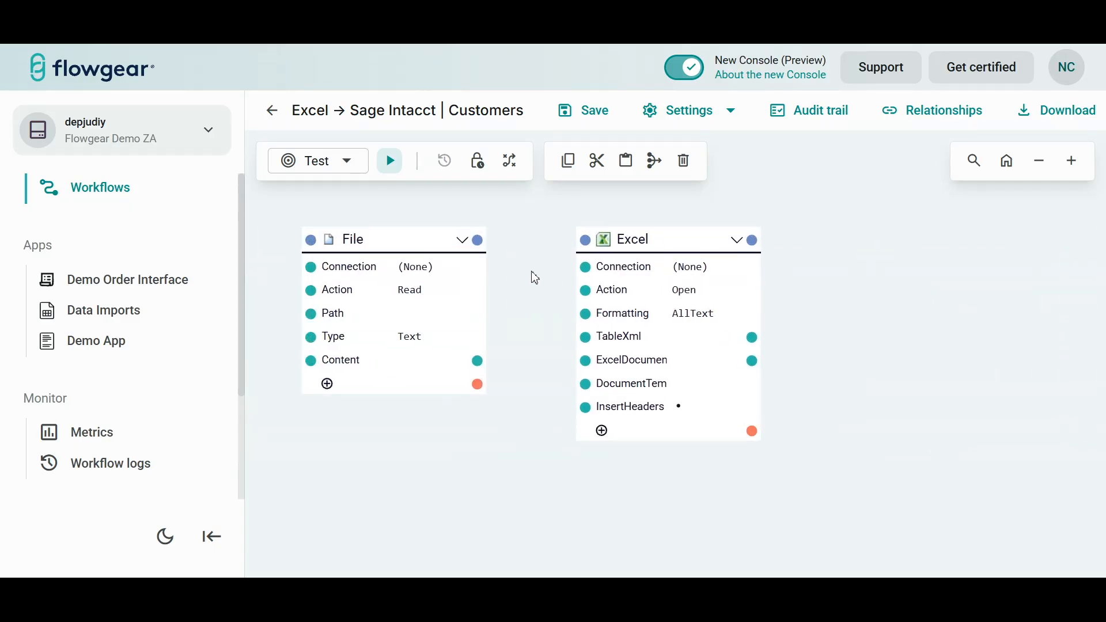
drag(512, 279, 615, 271)
click(541, 259)
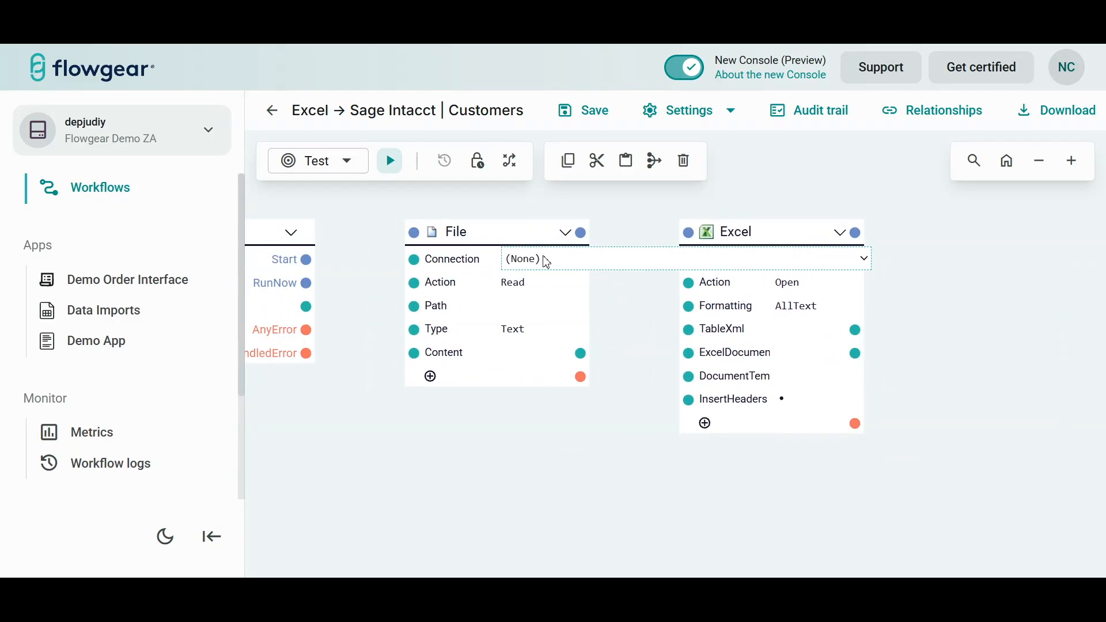
click(541, 259)
scroll(594, 373, down, 5)
scroll(593, 373, down, 3)
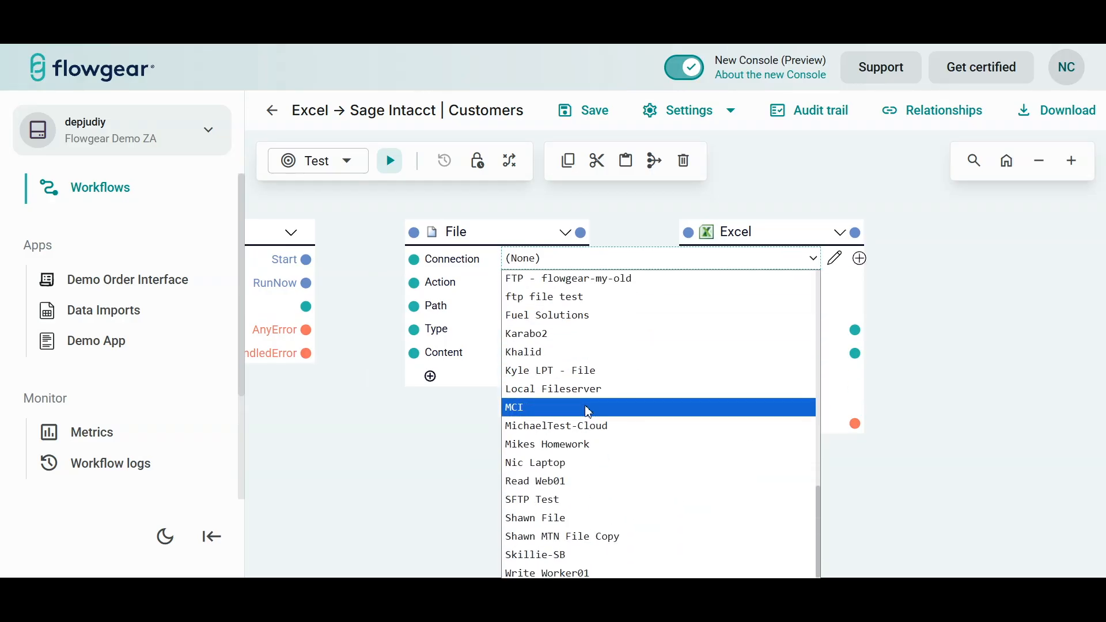
click(563, 460)
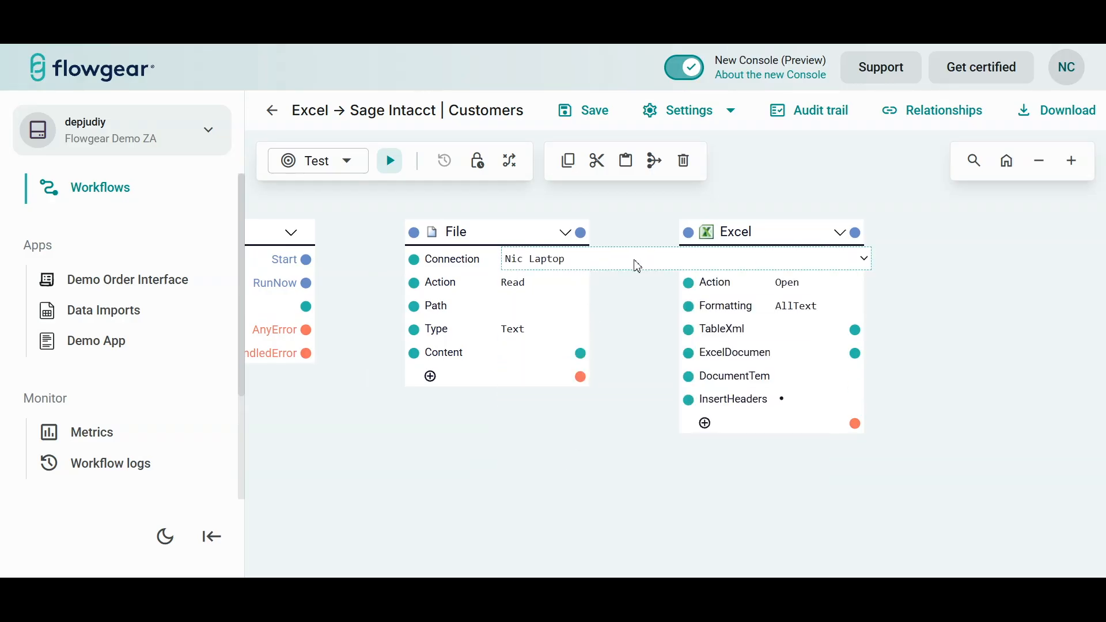
Open the File node's connection configuration, examine its Test environment and DropPoint settings, and return to the workflow.
click(835, 259)
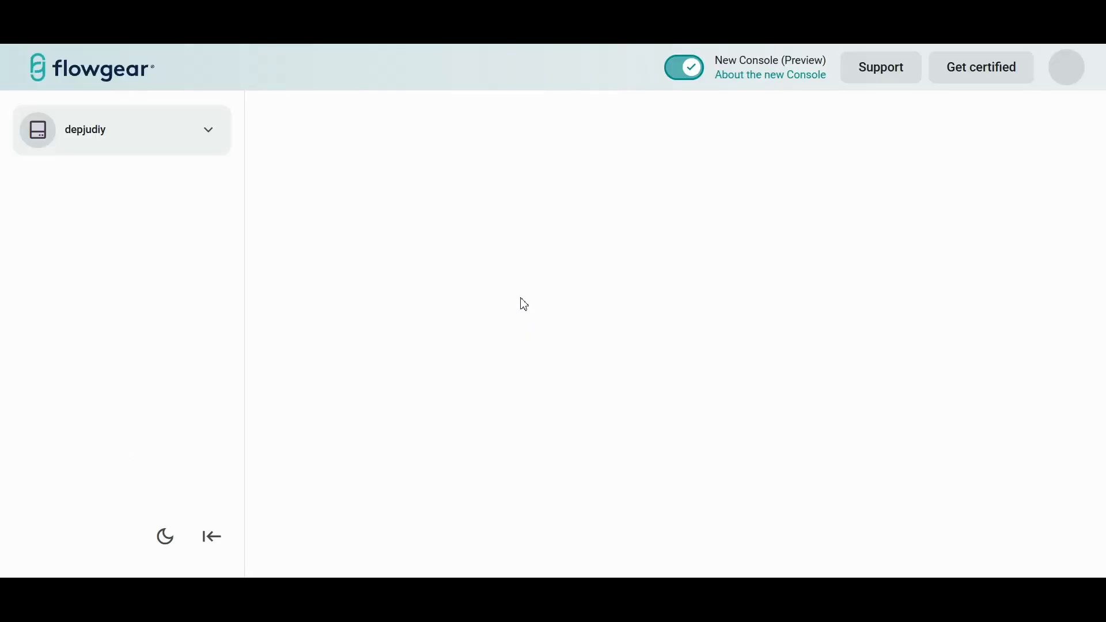
scroll(522, 402, down, 4)
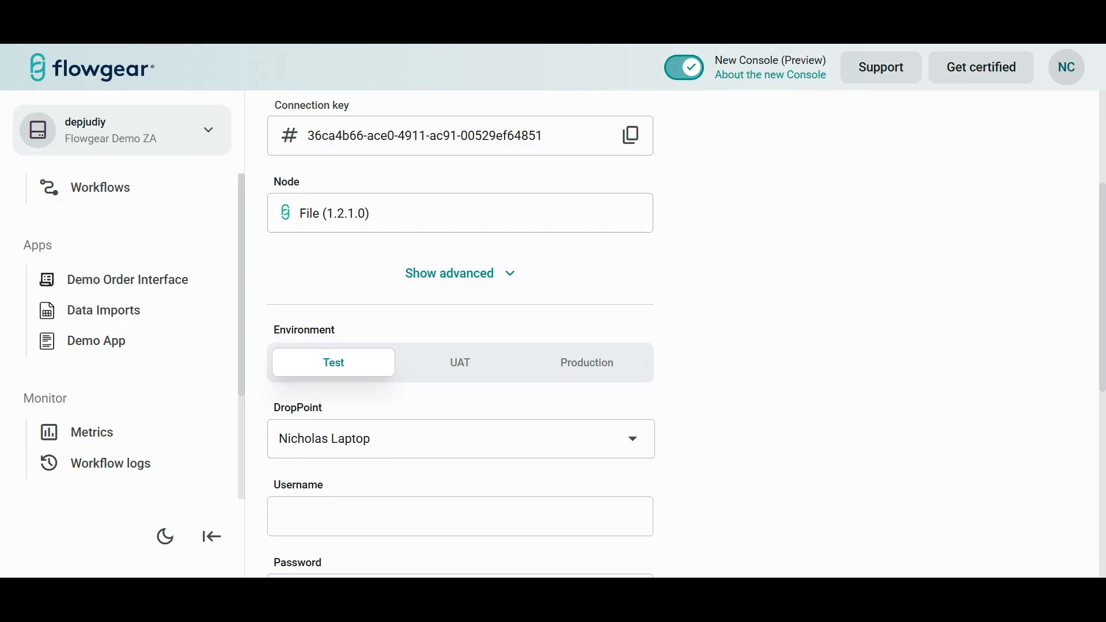
key(ctrl+w)
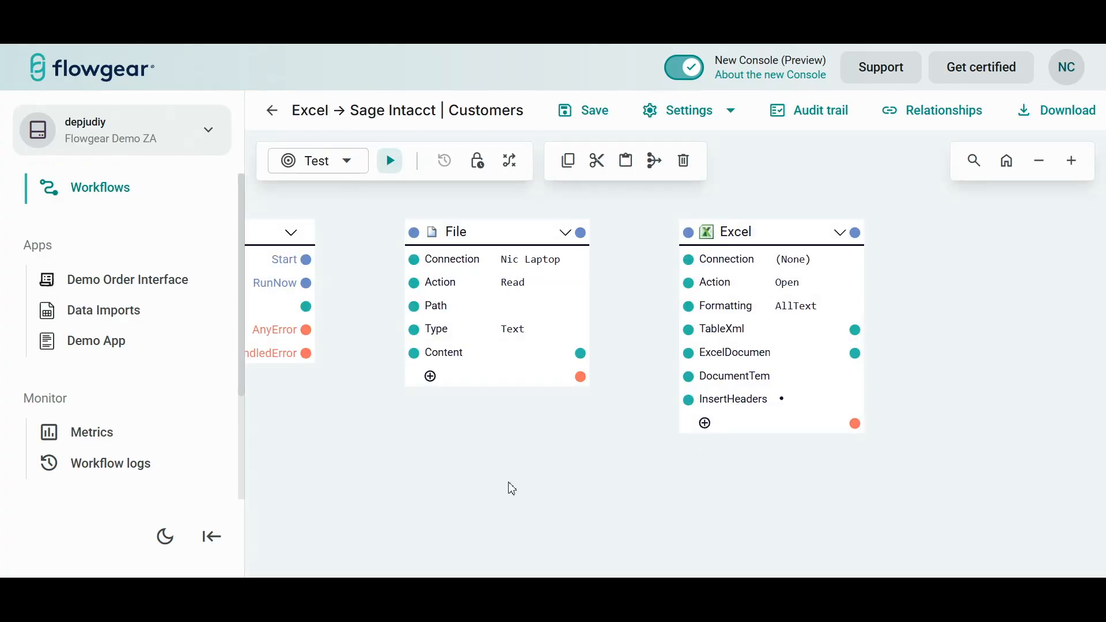
Set the File node's path, without surrounding quotes, to customer_info.xlsx in the personal Downloads folder on drive C.
drag(584, 465, 529, 463)
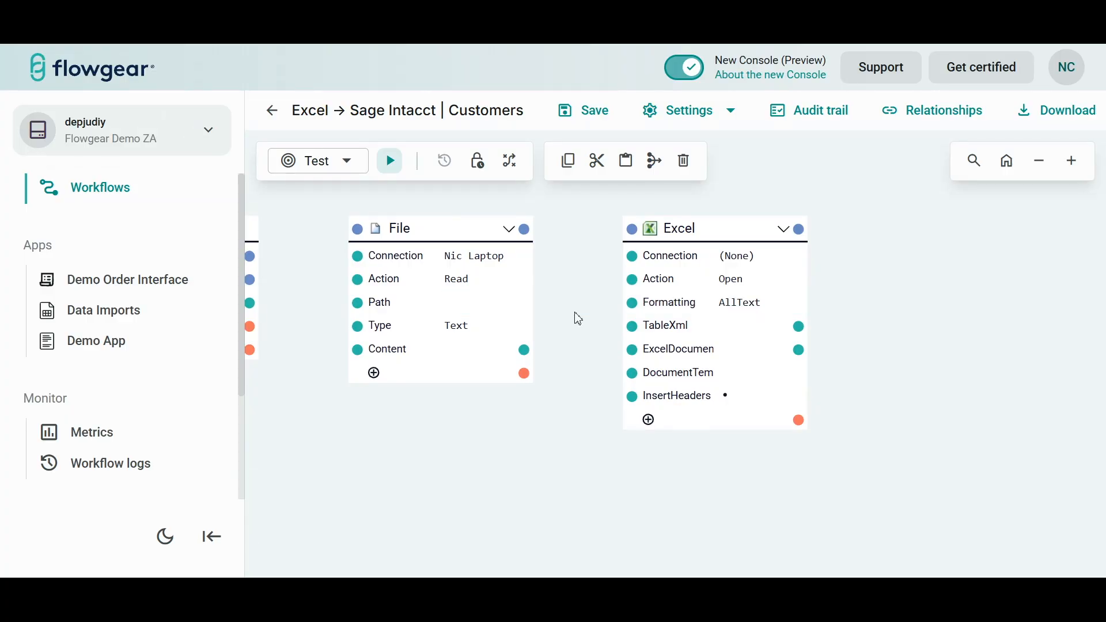
click(496, 300)
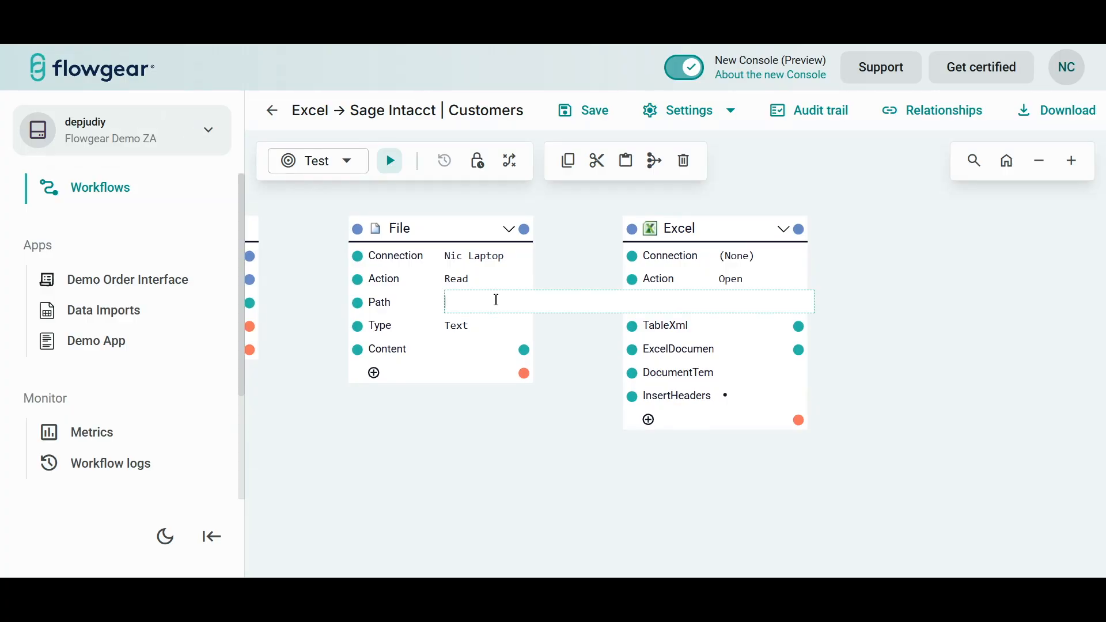
text("C:\Users\nicholas.christodoul\Downloads\customer_info.xlsx")
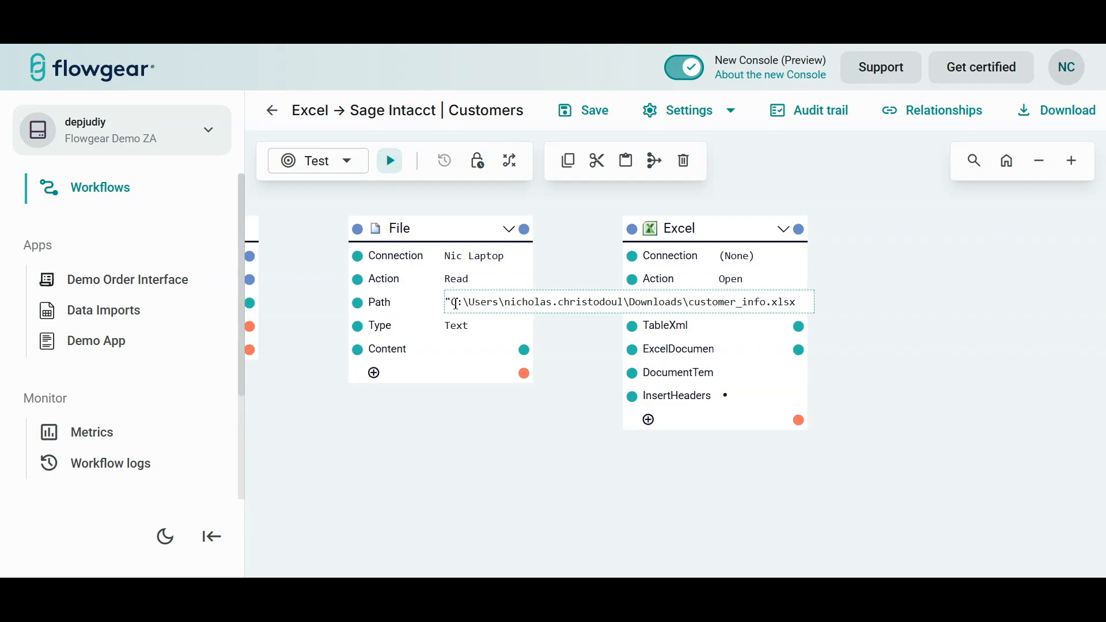
key(BackSpace)
click(306, 311)
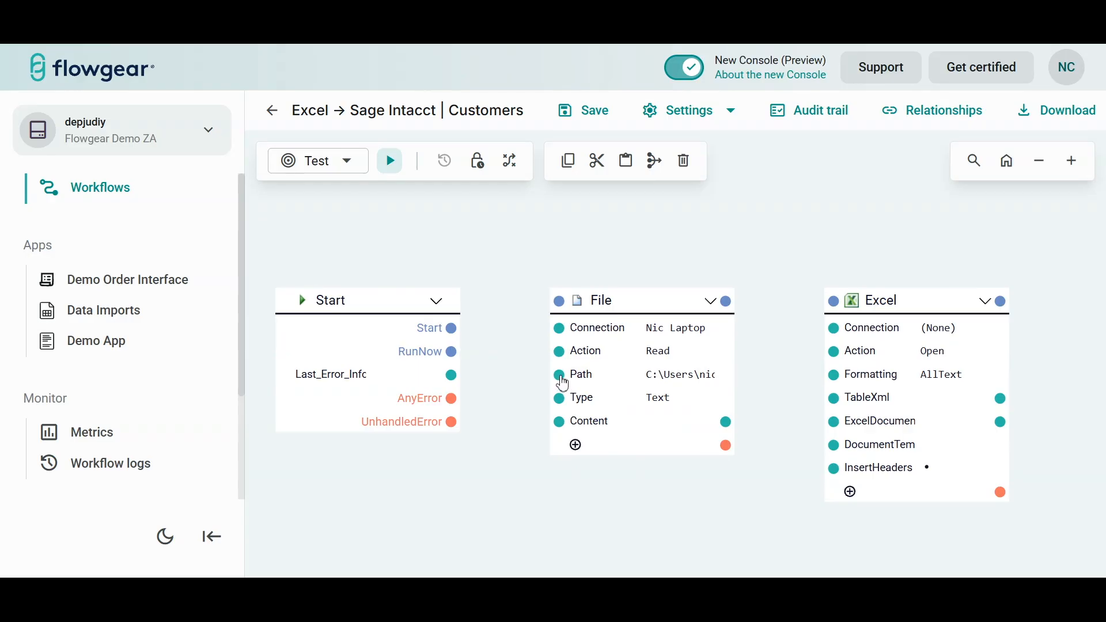
Set the File node's type to Binary.
drag(718, 501, 517, 465)
click(478, 361)
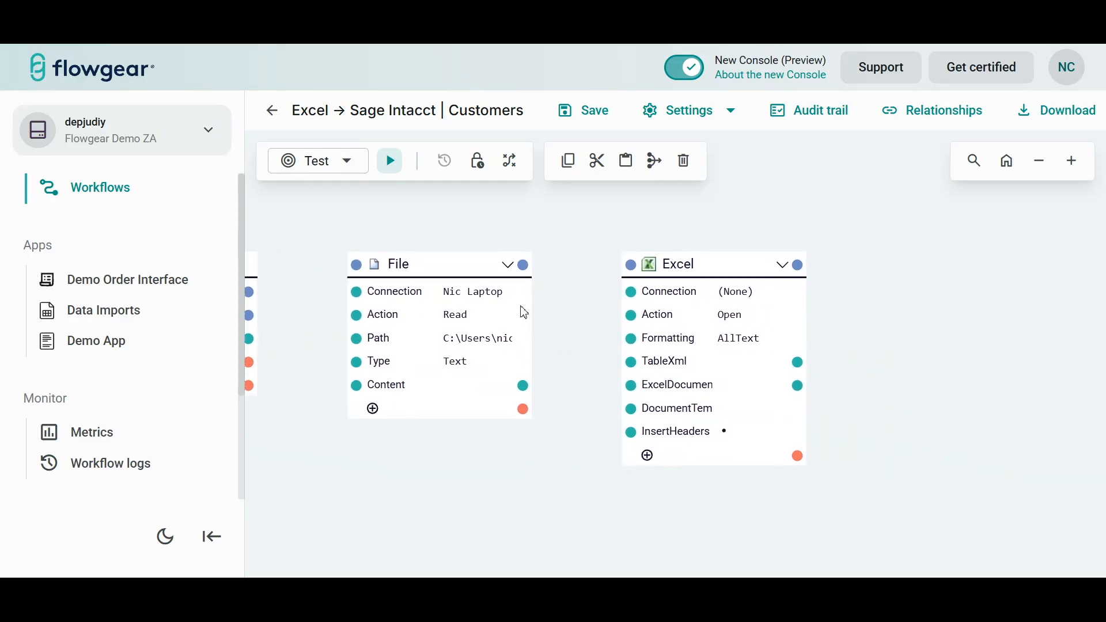
click(488, 367)
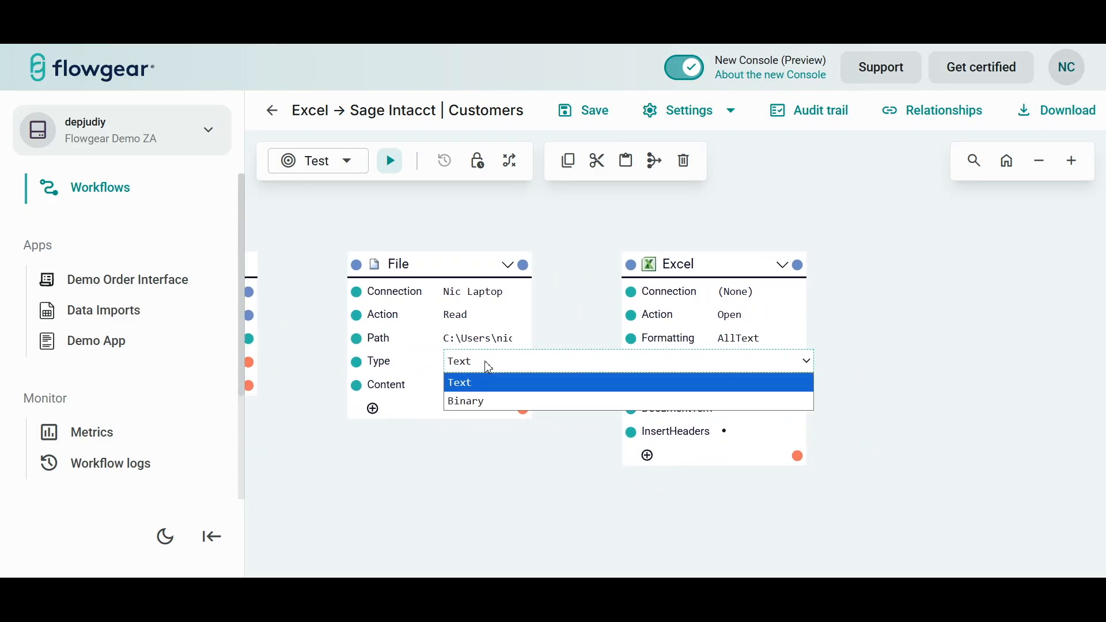
click(481, 397)
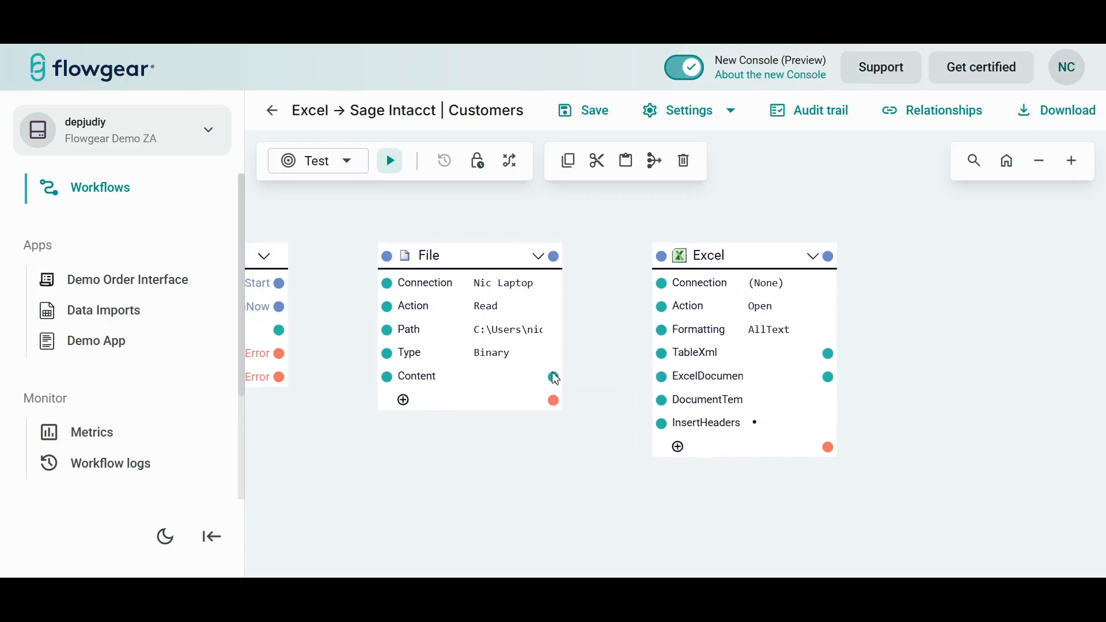
Link the File node's Content to Excel's ExcelDocument, and wire the execution flow from Start's RunNow through File to Excel.
drag(553, 377, 657, 376)
drag(553, 256, 661, 256)
drag(279, 306, 374, 262)
Check the Excel node's Action and Formatting options, and run the workflow in the Test environment.
click(715, 288)
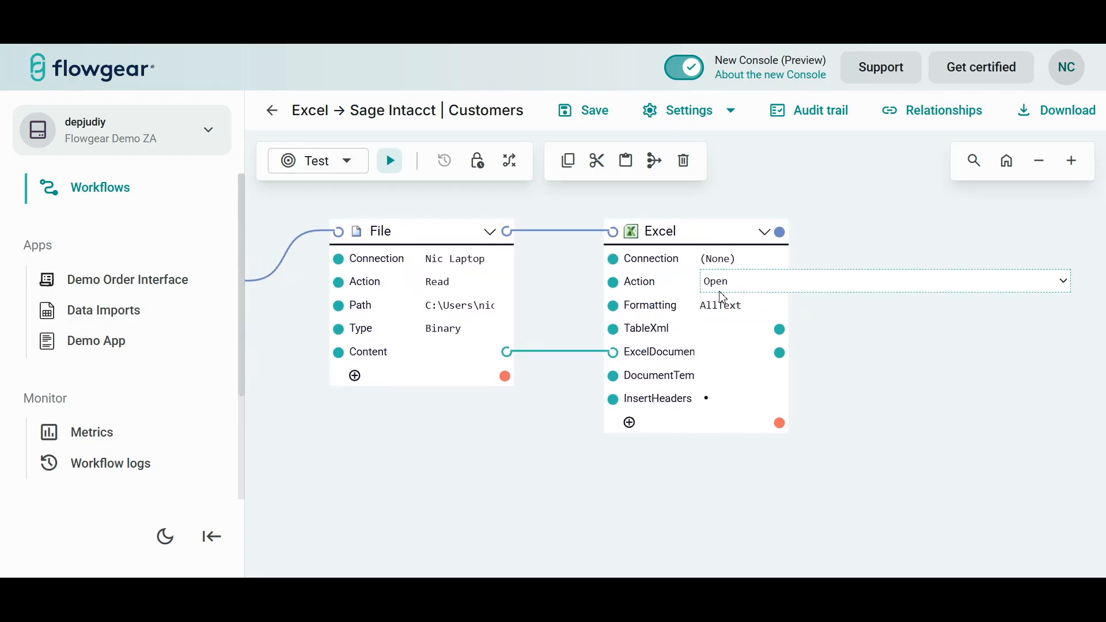
click(728, 291)
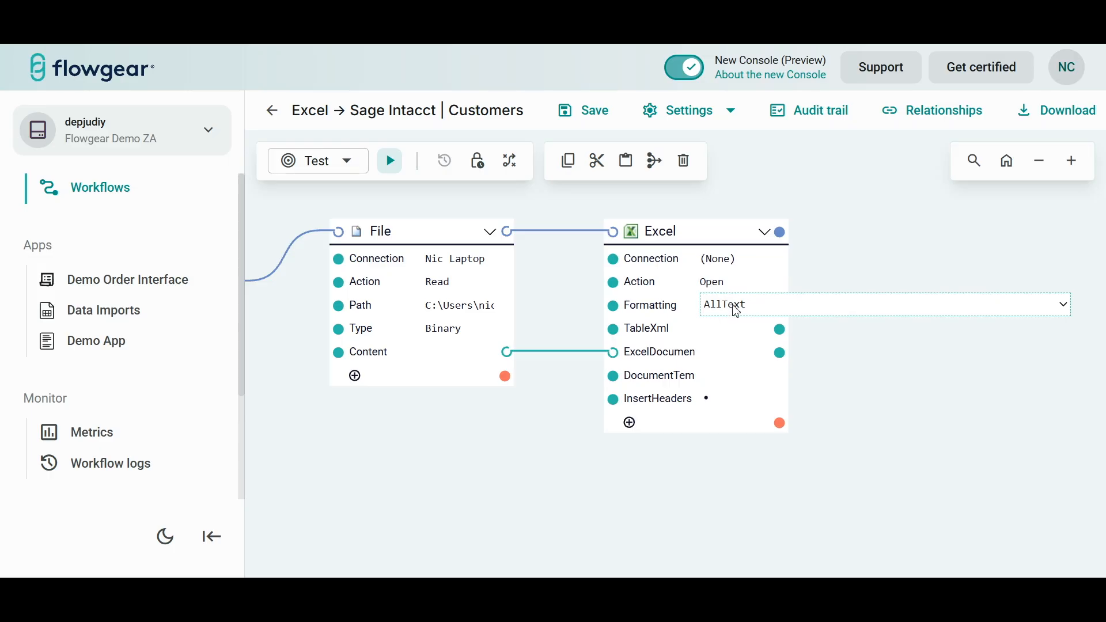
drag(536, 252, 559, 260)
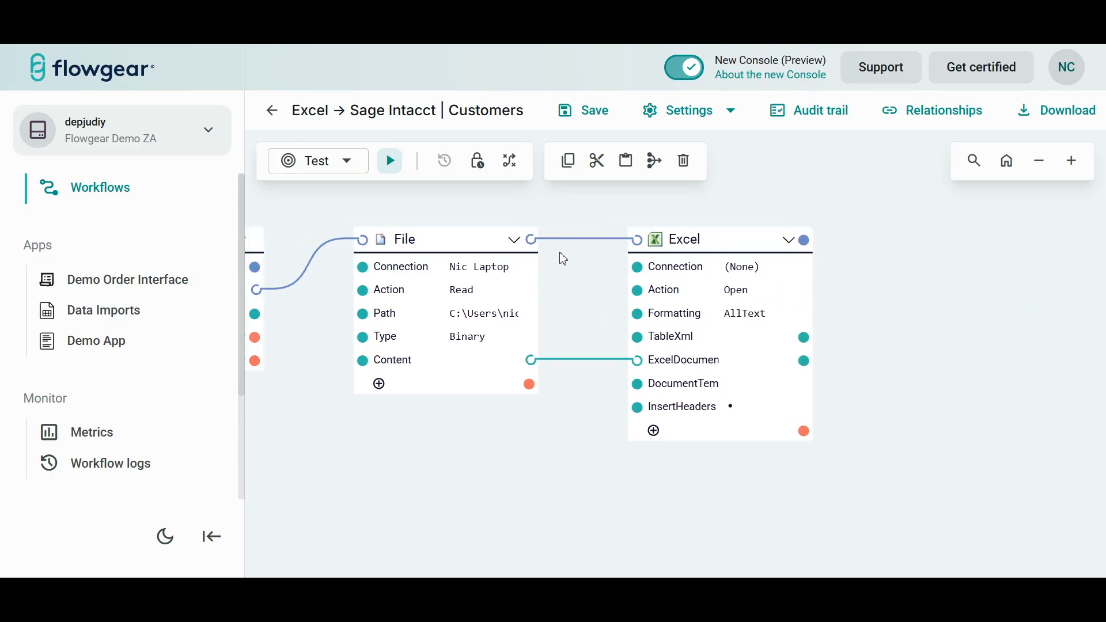
click(391, 162)
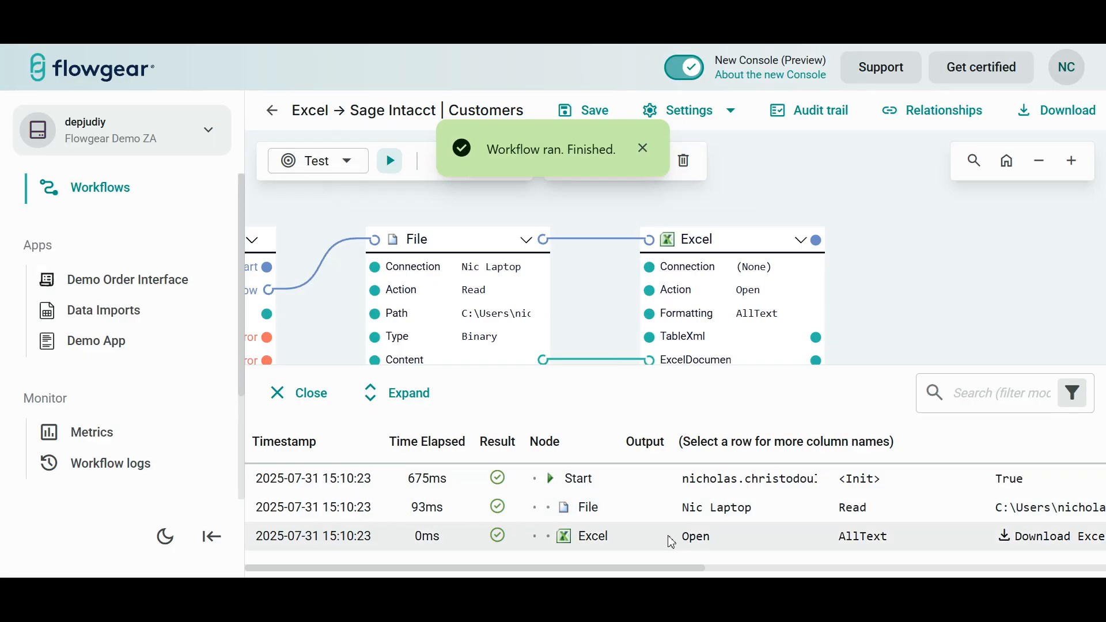
Open the Excel node's TableXml output from the run log, inspect its table, and set it as the node value.
drag(666, 571, 956, 570)
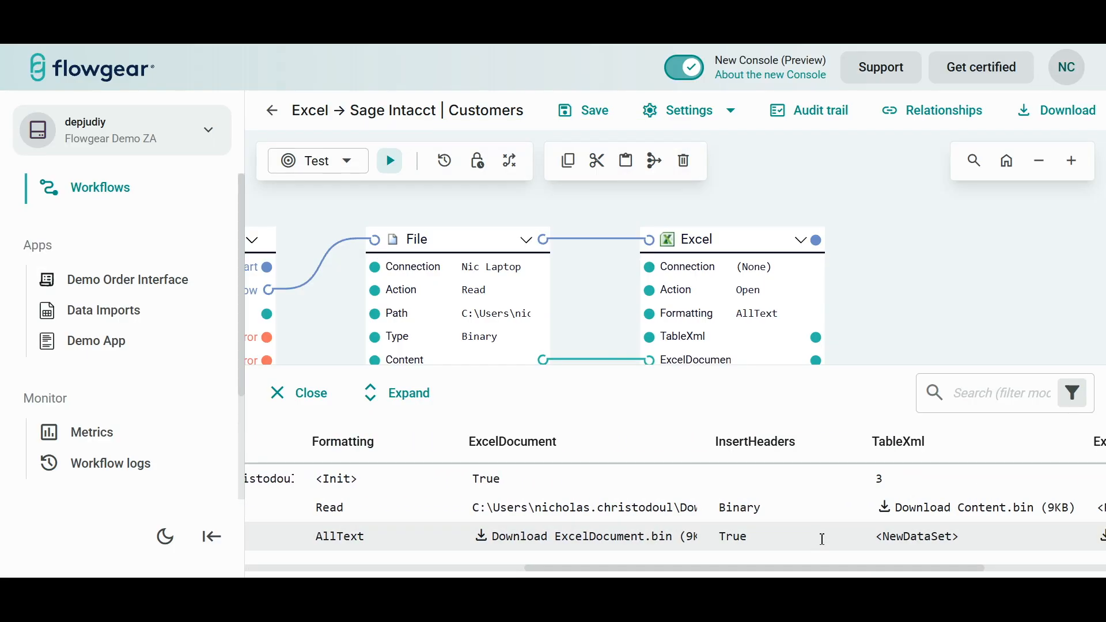
drag(827, 569, 897, 571)
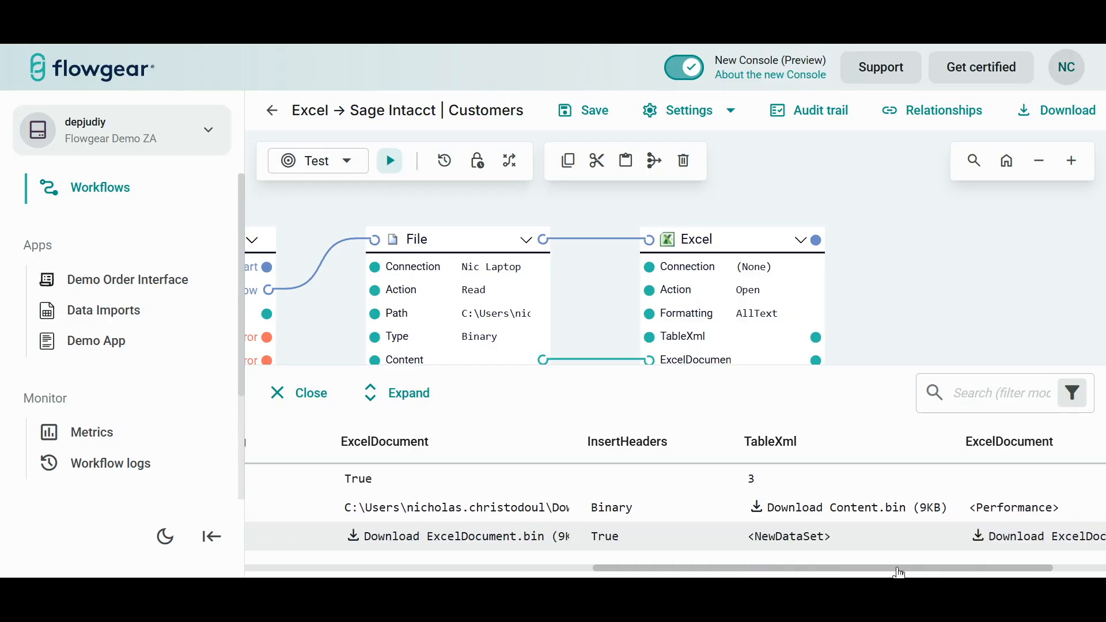
click(789, 537)
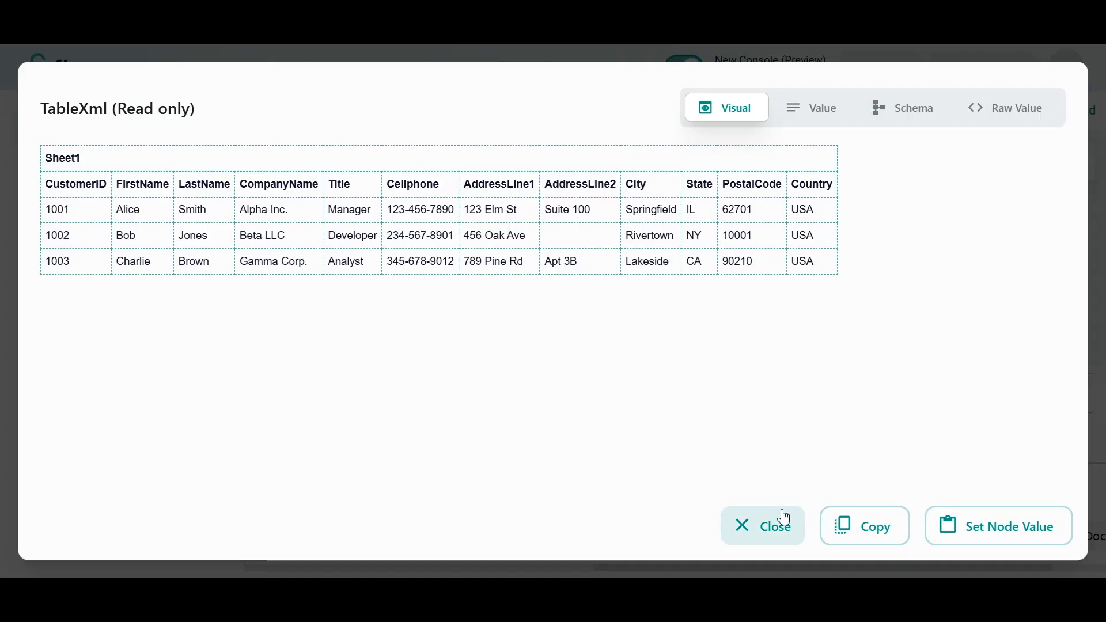
click(779, 522)
click(817, 536)
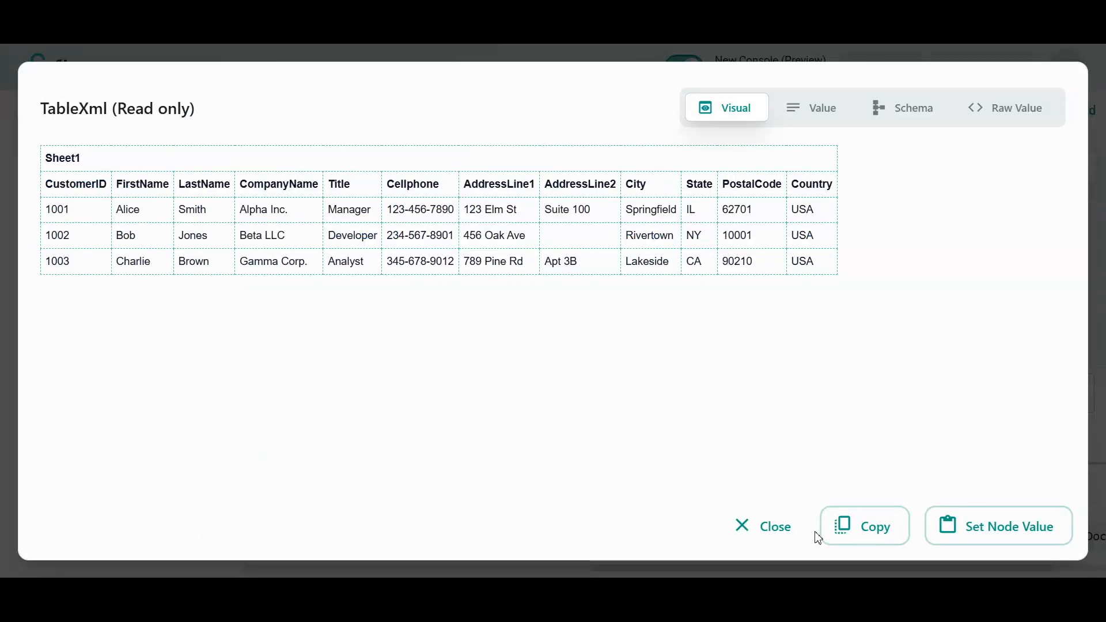
click(986, 534)
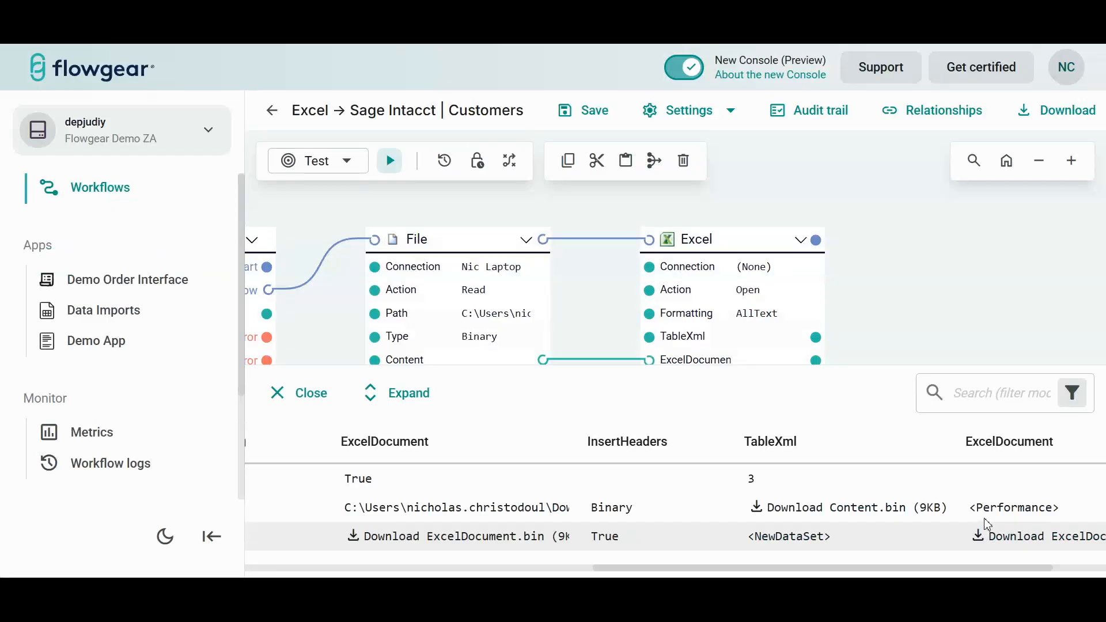
Close the run log and set the Sage Intacct node's connection to Sage Intacct [Sandbox].
mouse_move(611, 262)
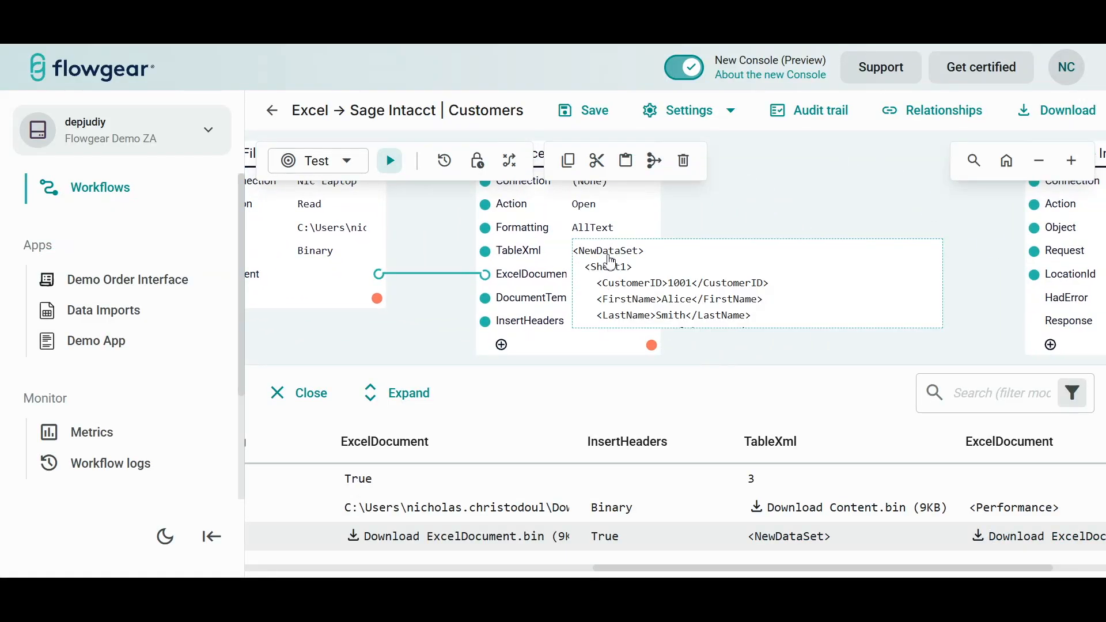
drag(797, 210, 423, 267)
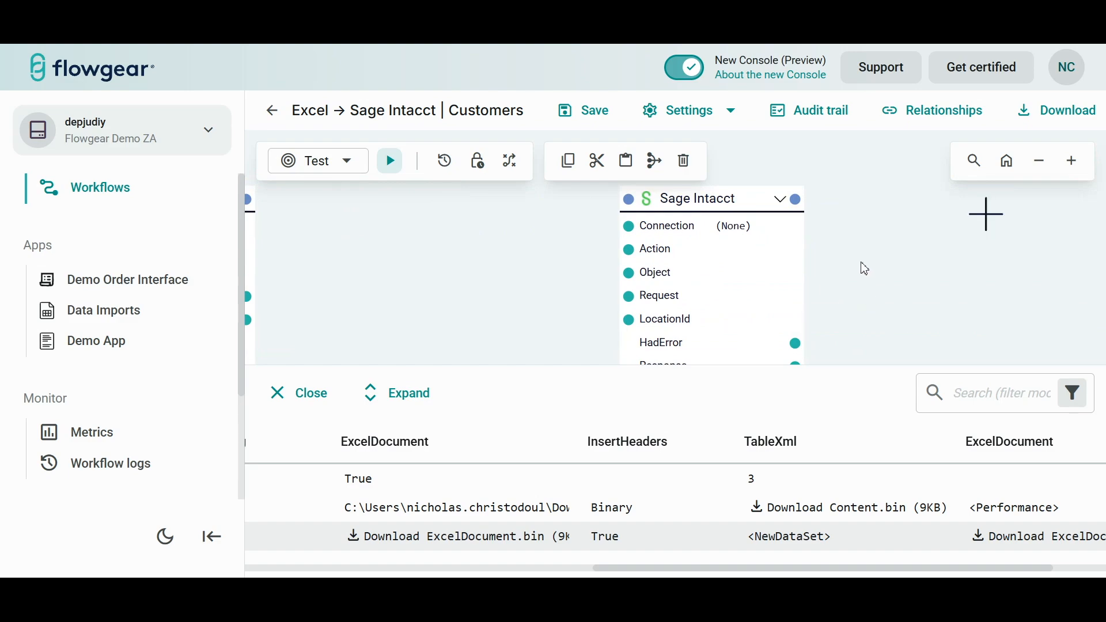
mouse_move(756, 230)
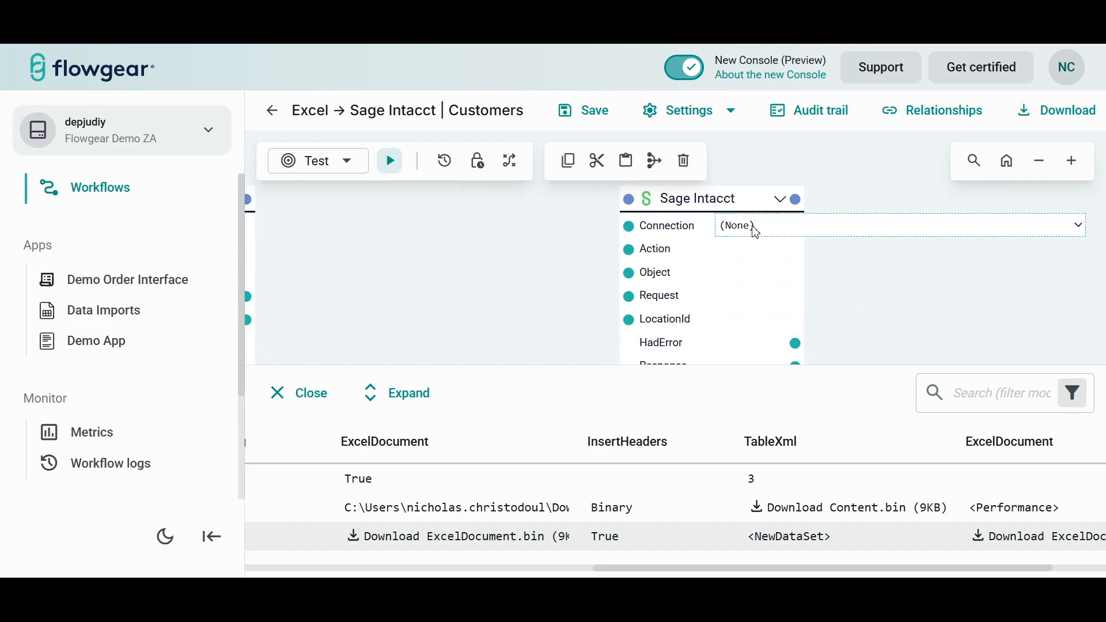
click(311, 394)
click(756, 236)
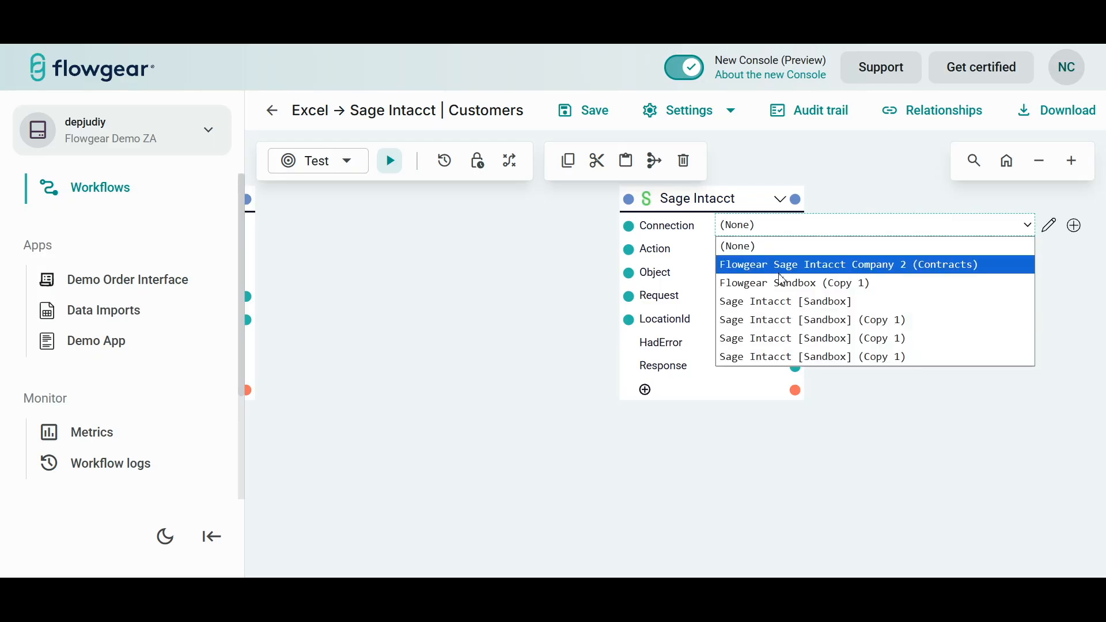
click(788, 302)
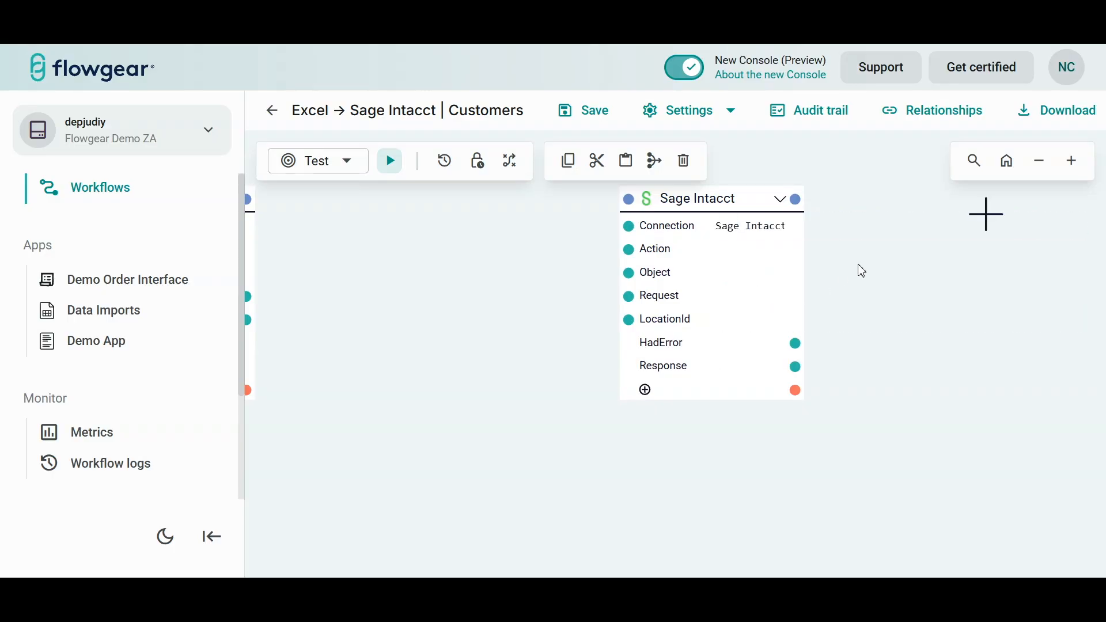
Apply the Create Customer sample to the Sage Intacct node and review its Request XML.
click(786, 206)
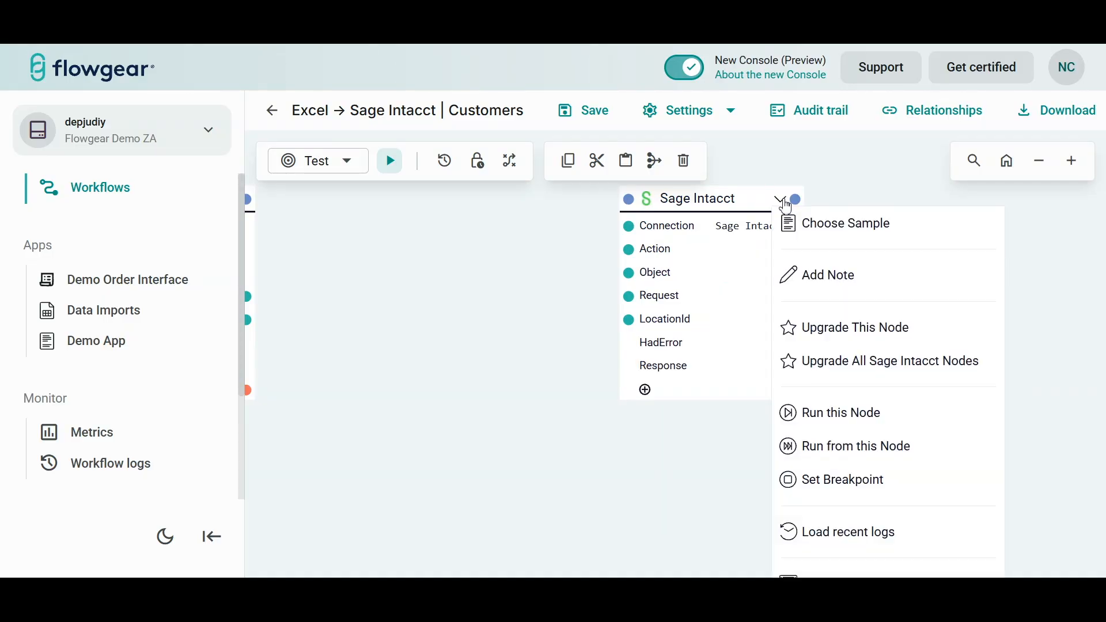
click(824, 240)
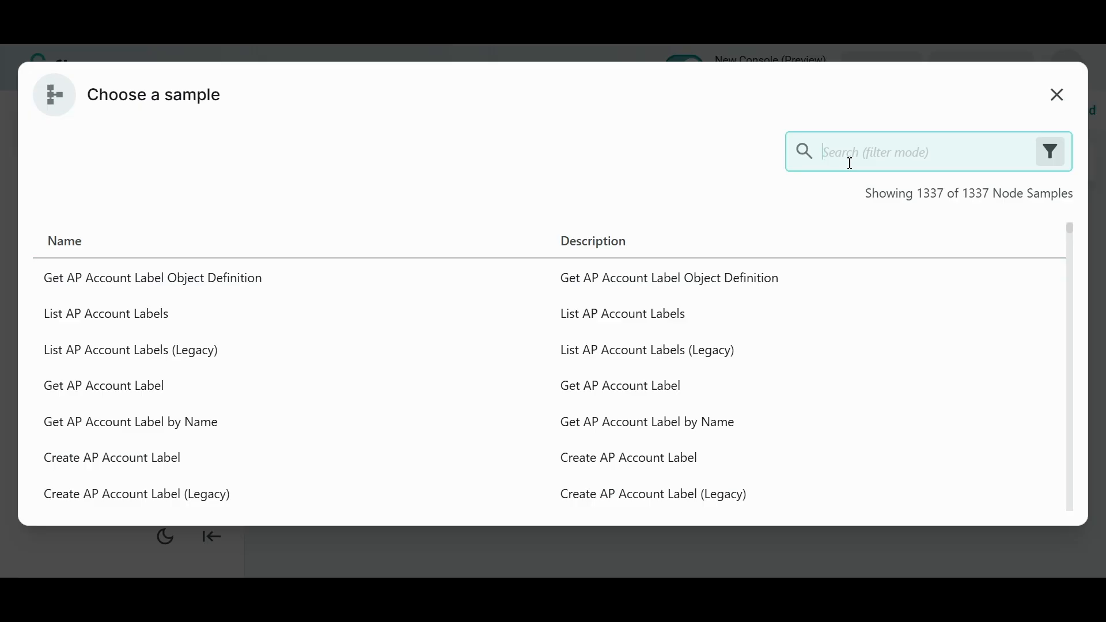
text(create cust)
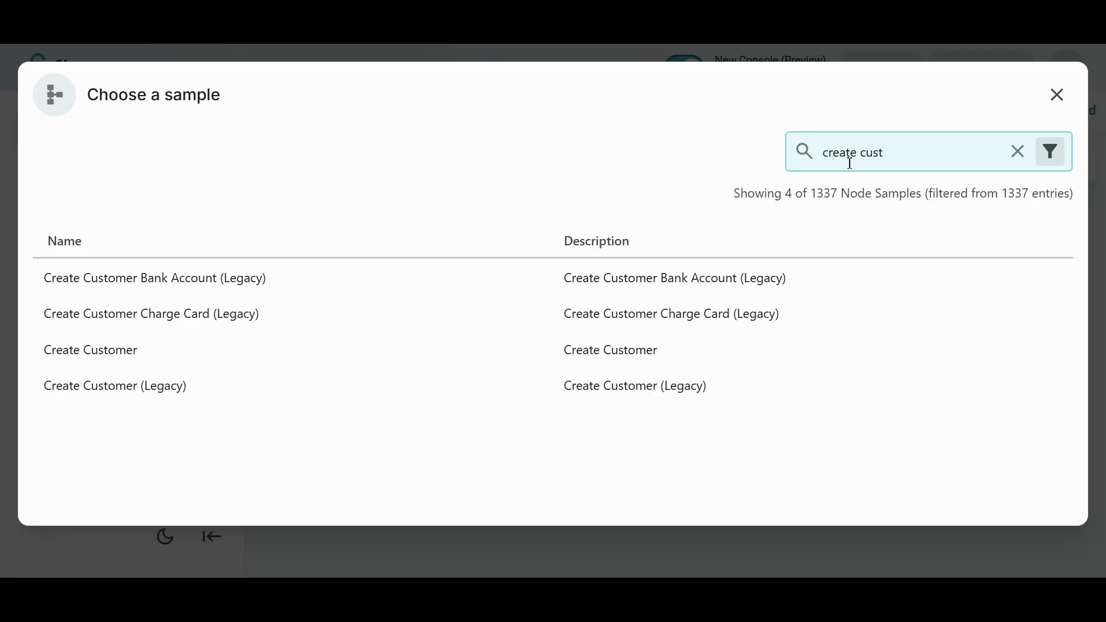
click(602, 355)
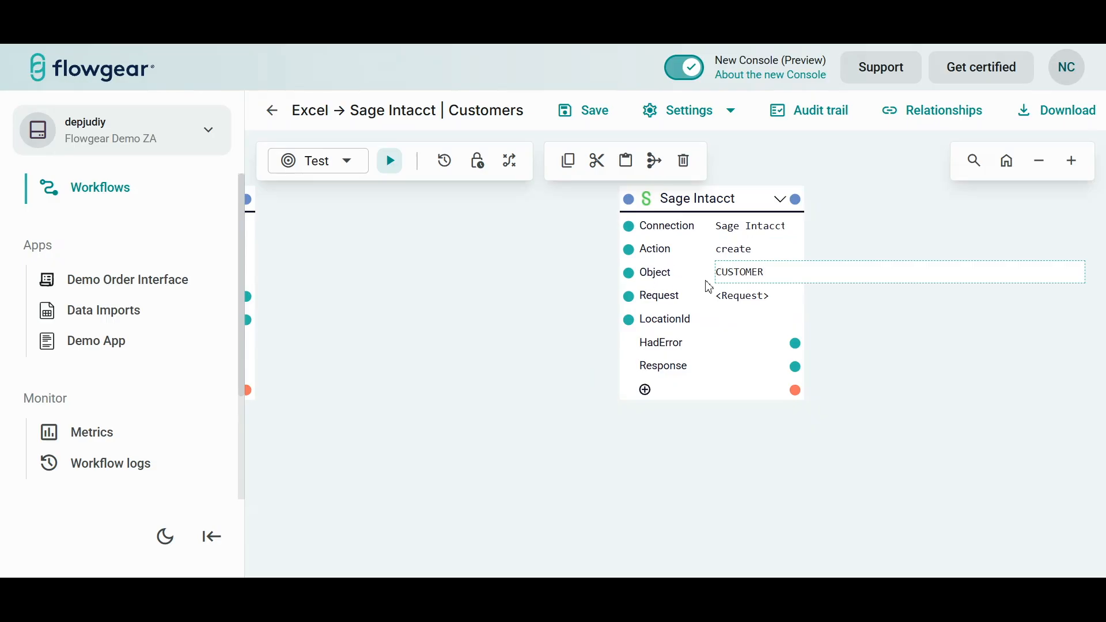
click(735, 308)
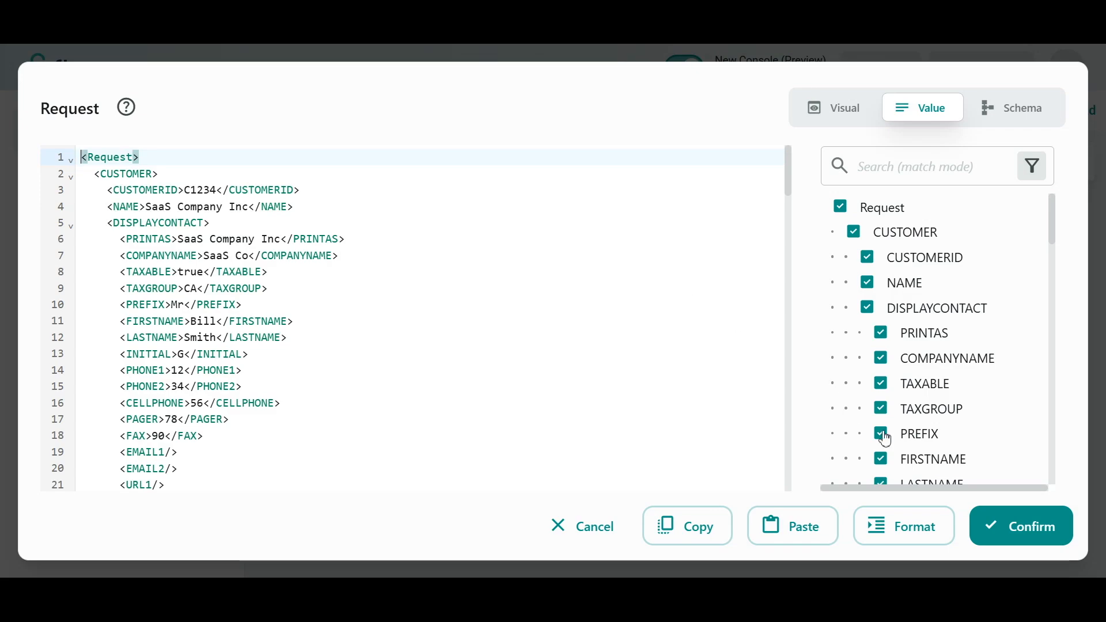
click(995, 525)
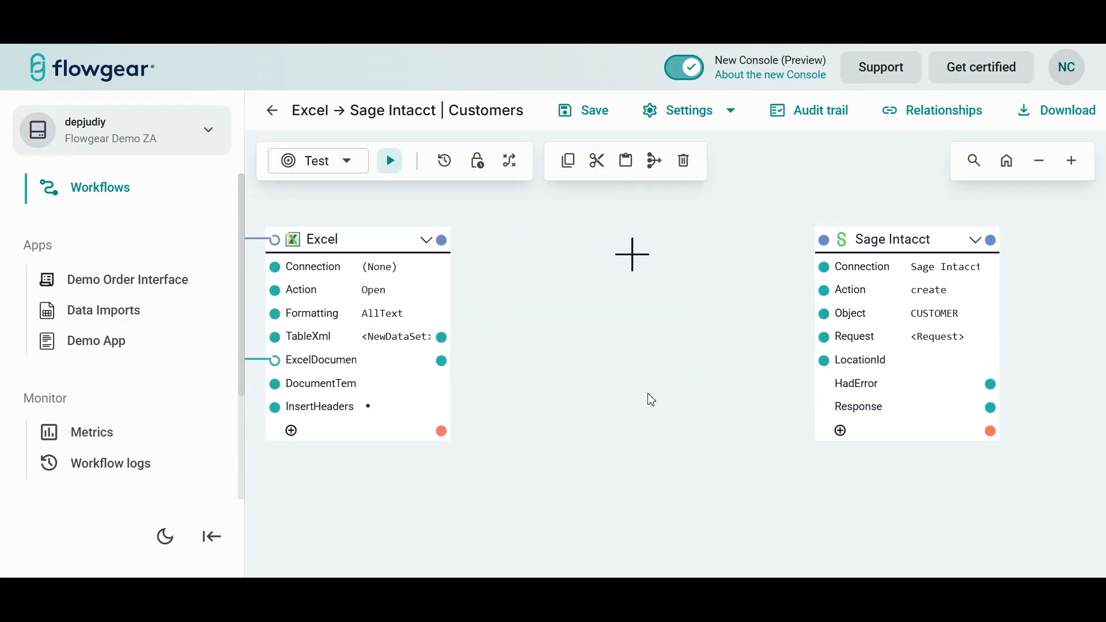
Add a QuickMap node between Excel and Sage Intacct, linking TableXml to its Source and its Result to Request.
click(638, 260)
text(qui)
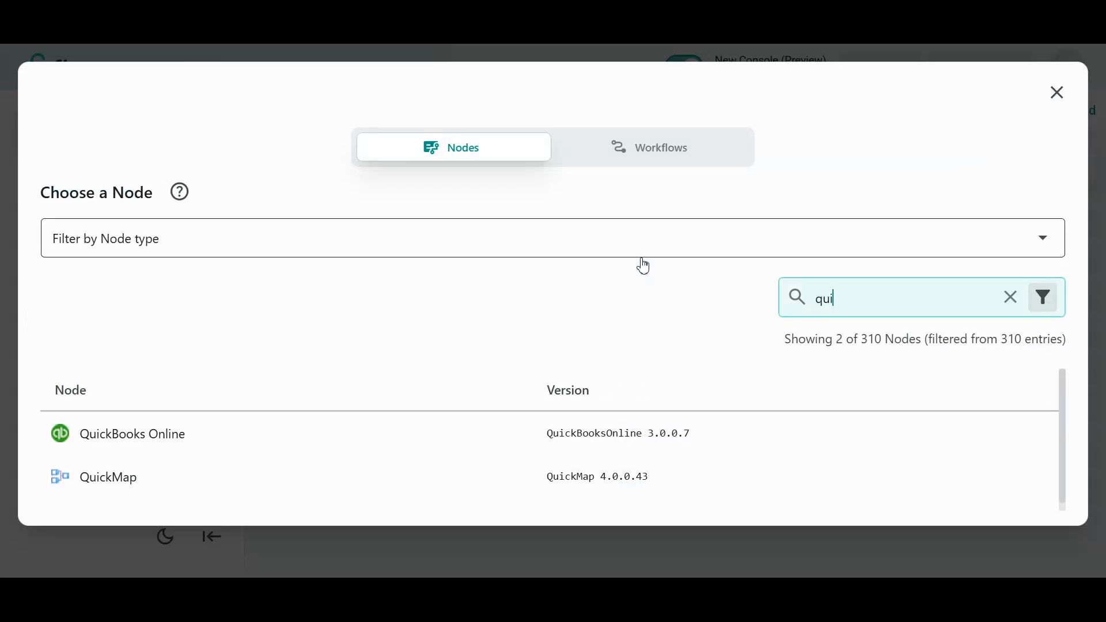
click(207, 480)
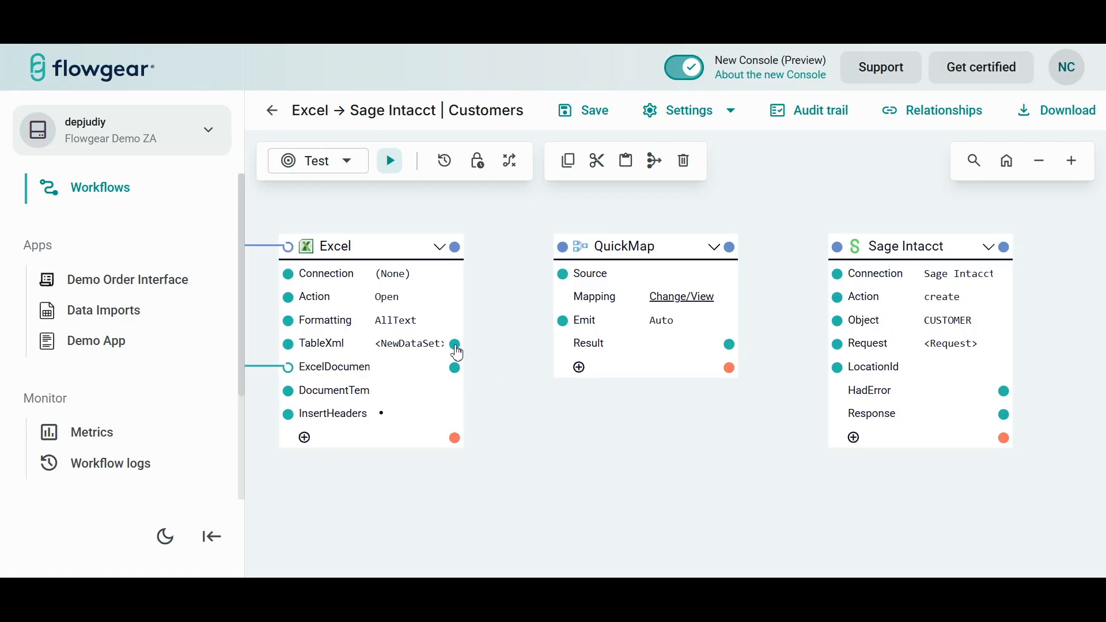
drag(455, 343, 562, 273)
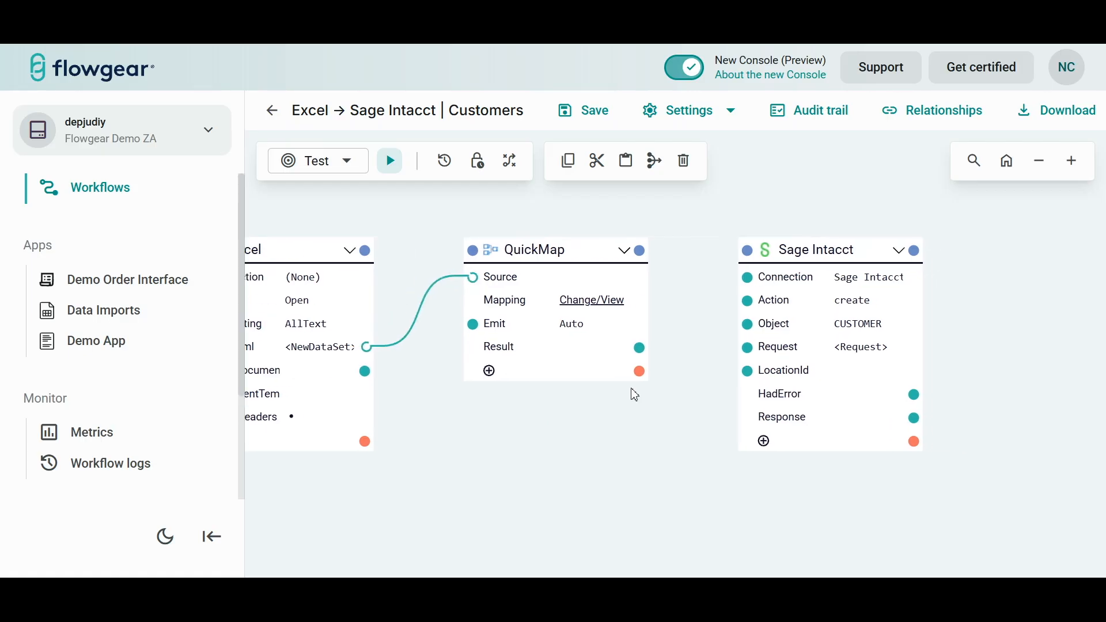
drag(640, 348, 727, 354)
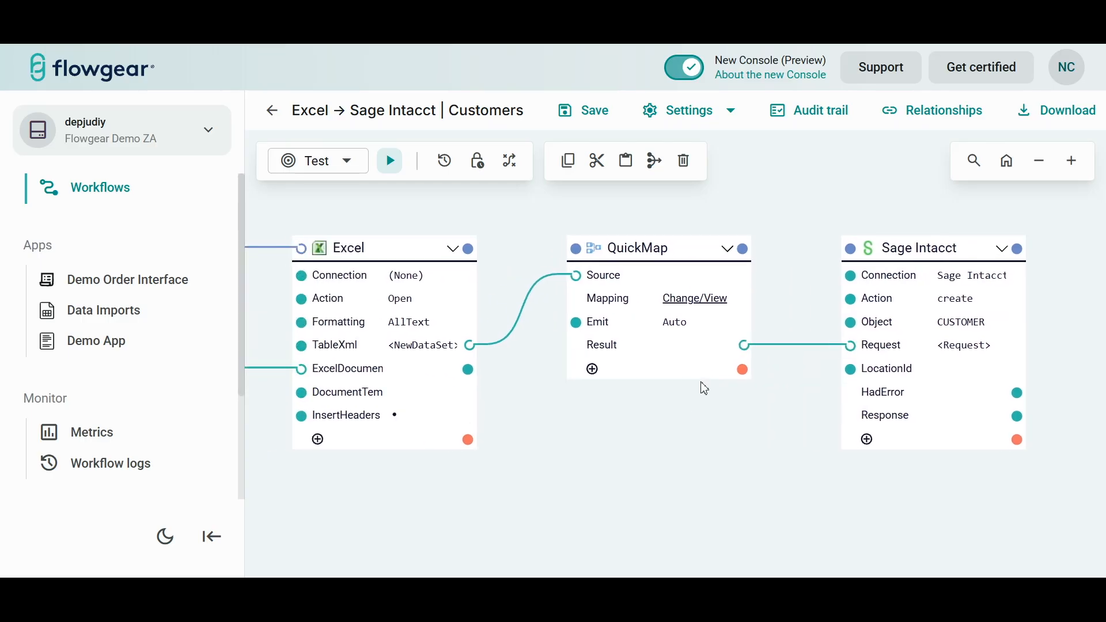
Open the QuickMap mapping and map NewDataSet to Request and Sheet1 to CUSTOMER.
click(698, 309)
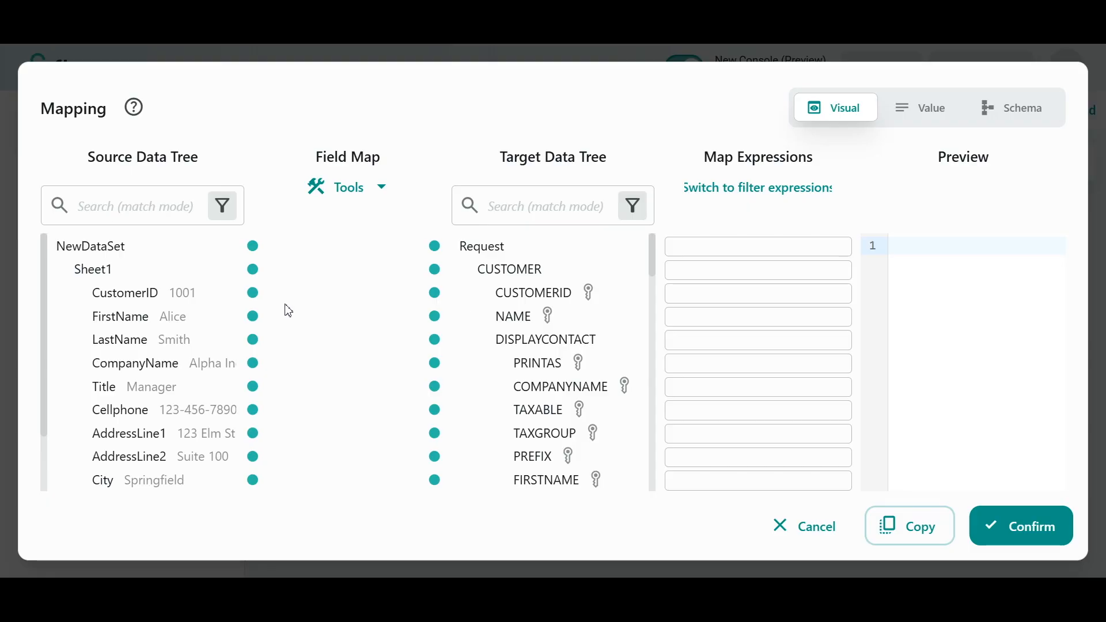
drag(257, 278, 435, 269)
drag(255, 246, 436, 259)
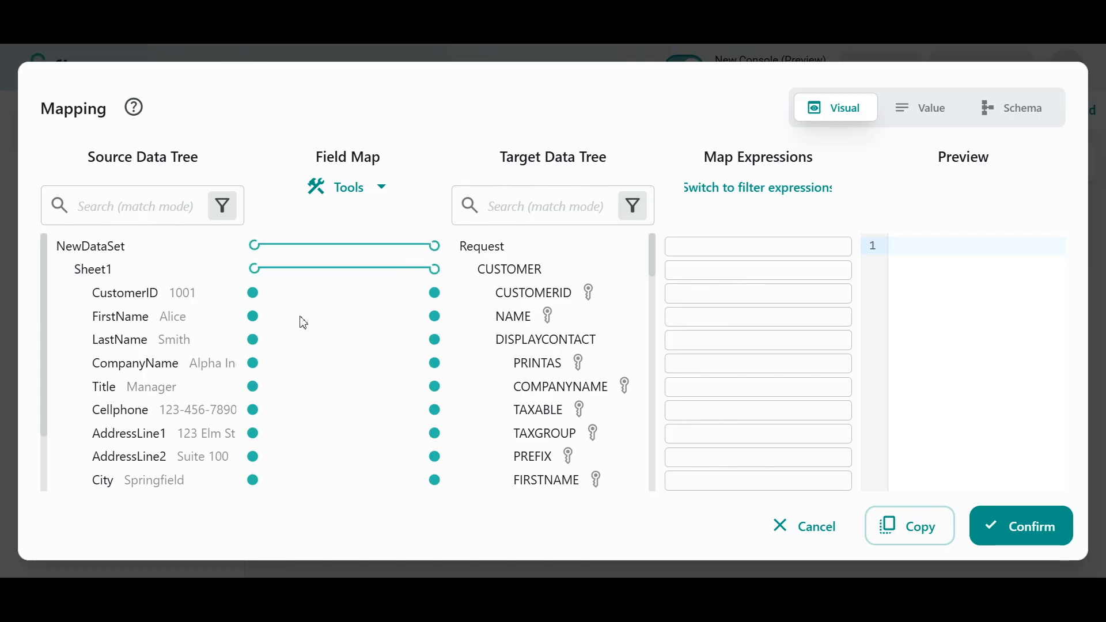
Map FirstName to the target fields NAME, FIRSTNAME and LASTNAME, and check the mapping preview.
drag(254, 317, 436, 317)
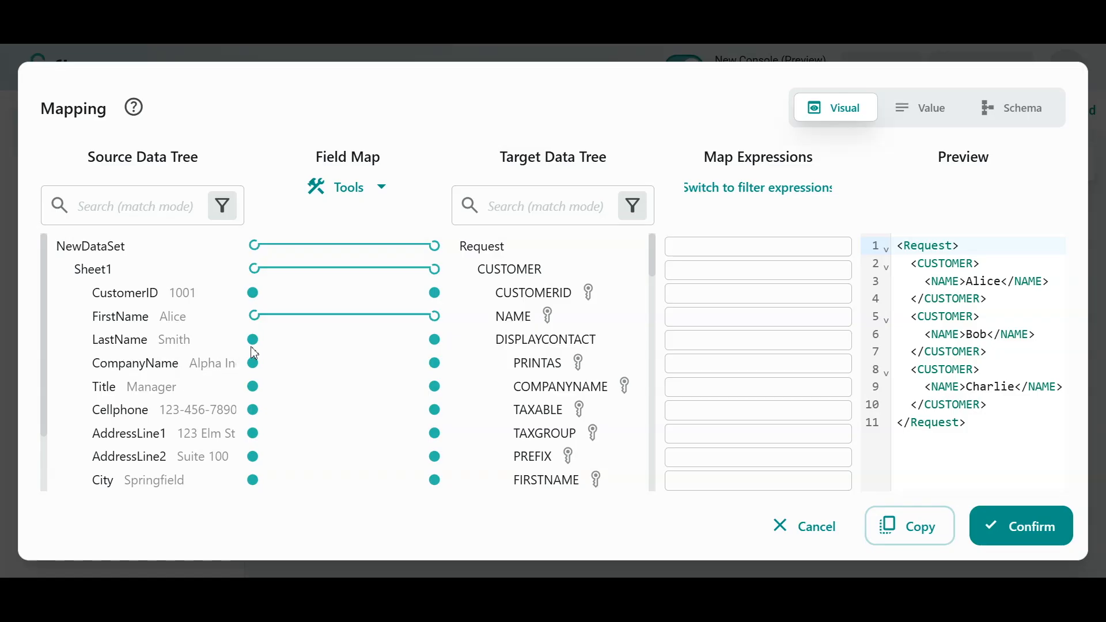
drag(254, 345, 366, 330)
drag(254, 316, 435, 480)
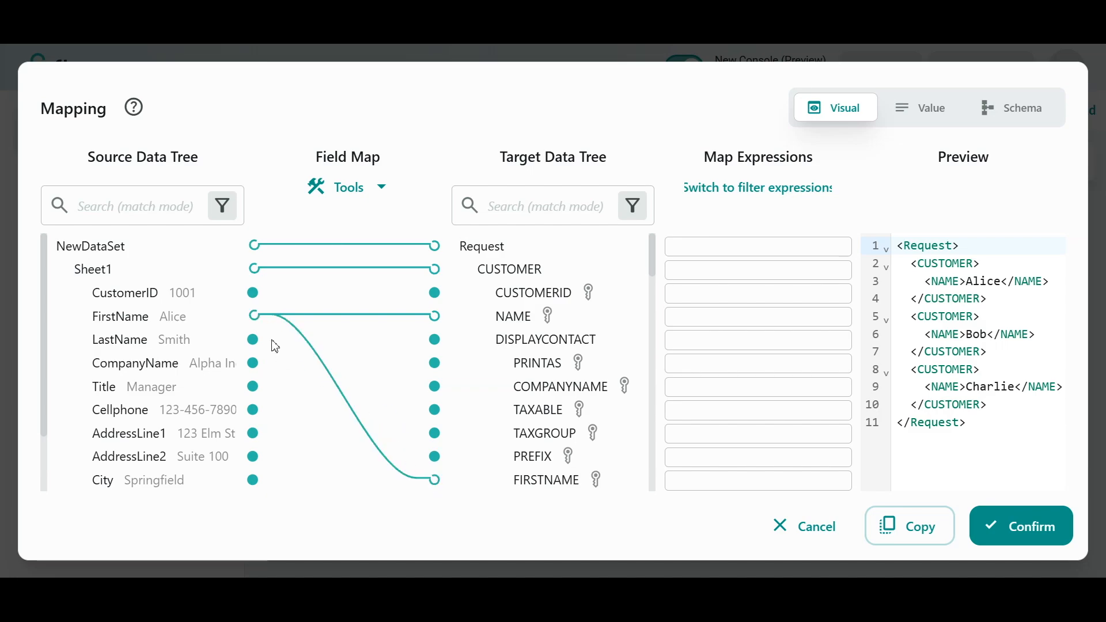
scroll(536, 447, down, 1)
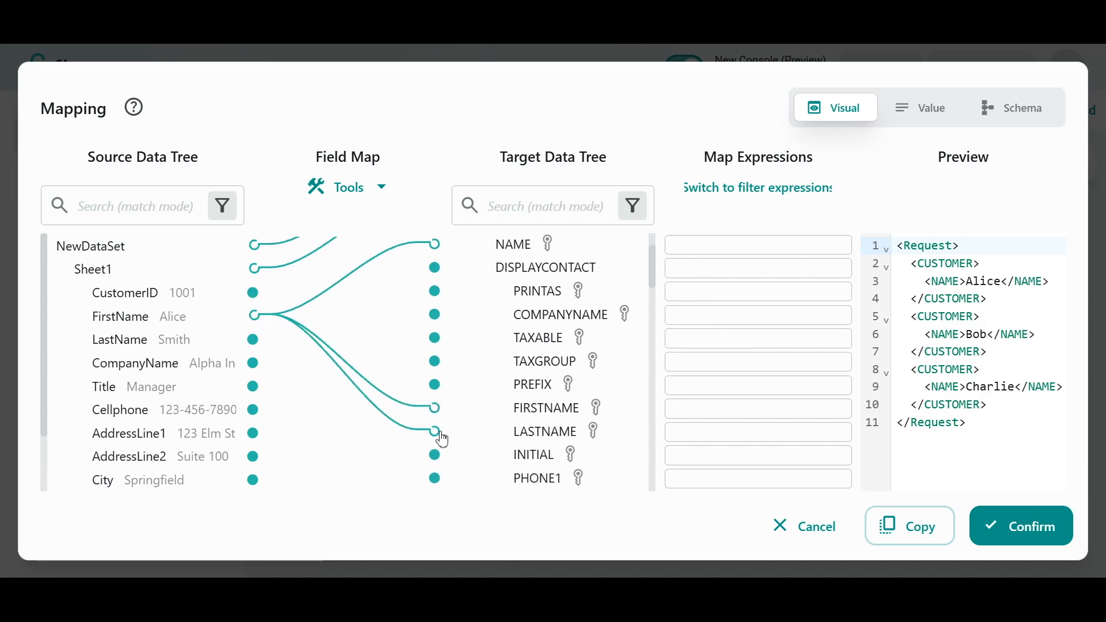
drag(901, 247, 913, 369)
click(970, 370)
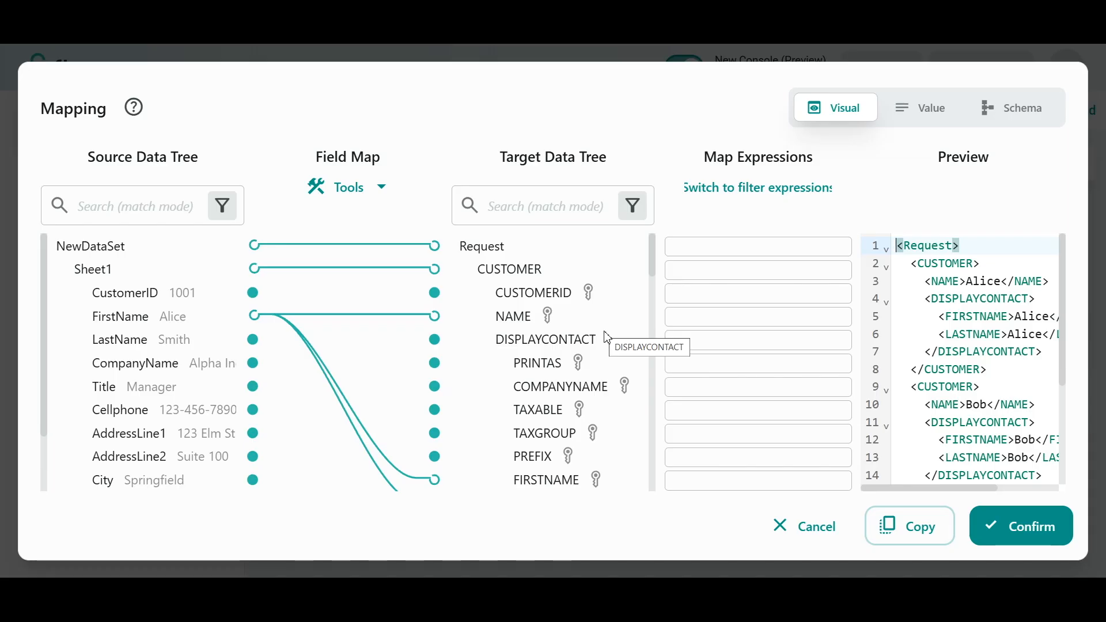
Open the full list of mapping functions from the CUSTOMERID map expression and browse it.
click(711, 297)
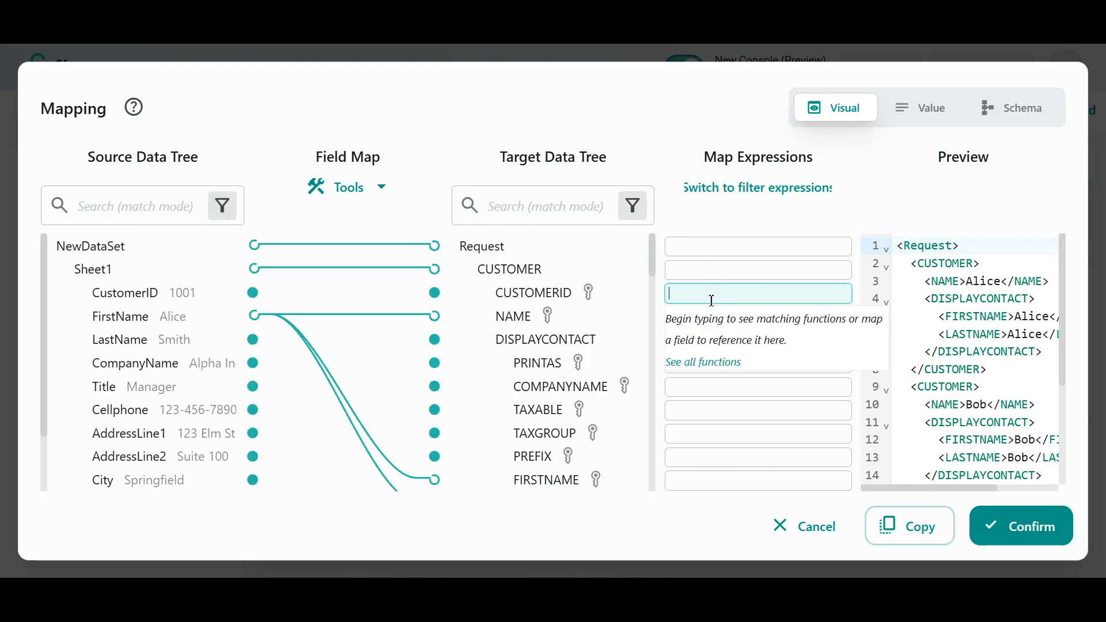
click(702, 363)
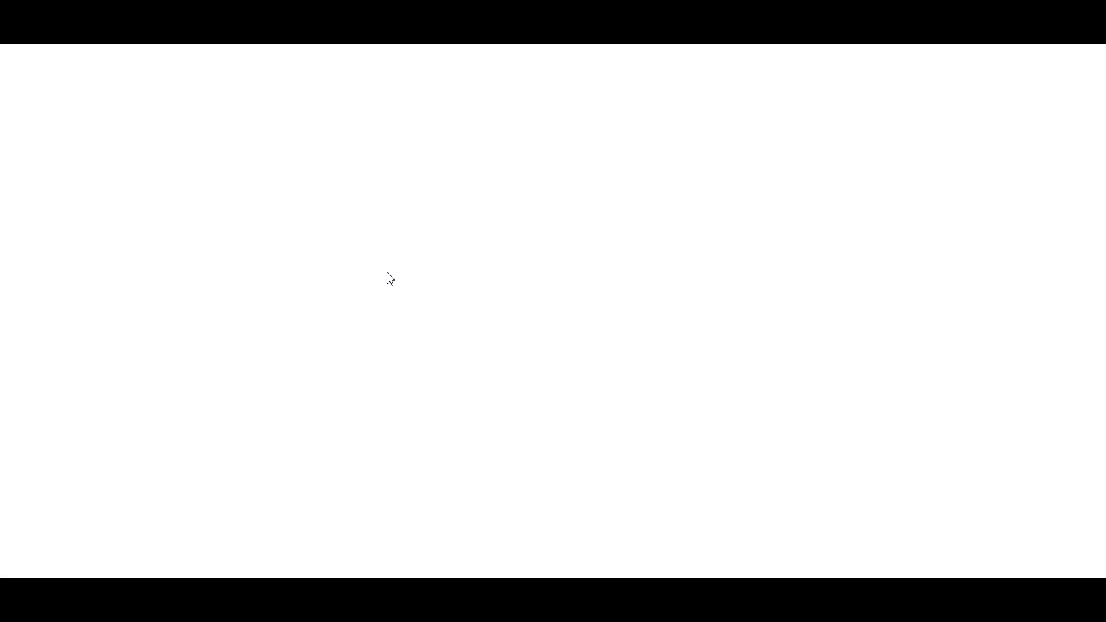
scroll(284, 236, down, 4)
scroll(285, 237, down, 5)
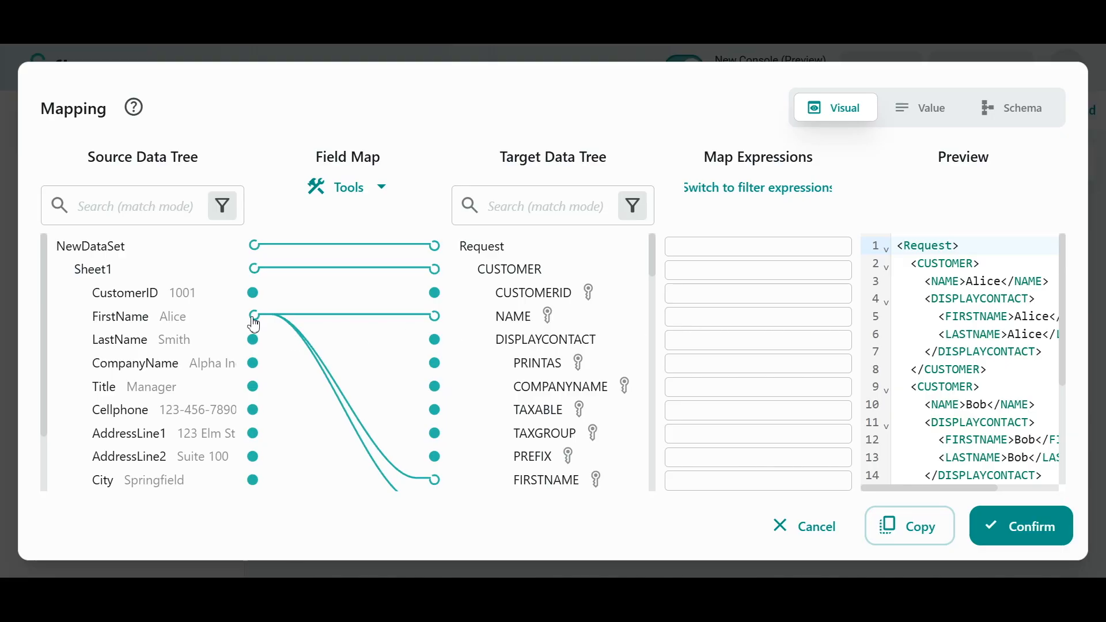
Map LastName to NAME as well and set NAME's expression to {FirstName} + " " + {LastName}.
drag(254, 340, 426, 321)
click(712, 316)
click(709, 348)
text(+ ")
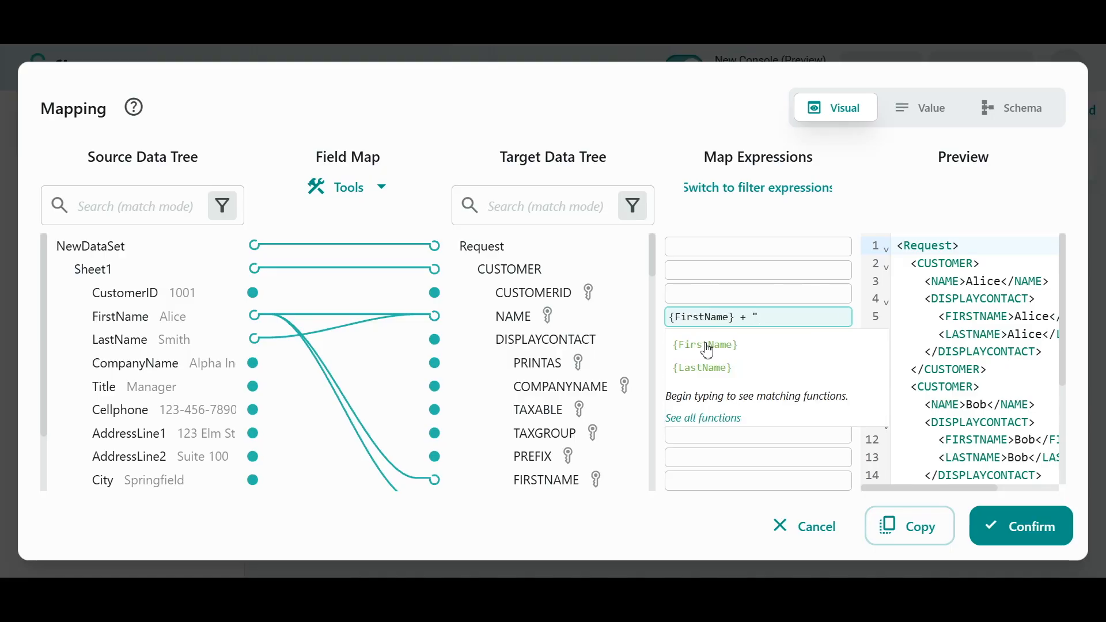
text( " +)
click(707, 369)
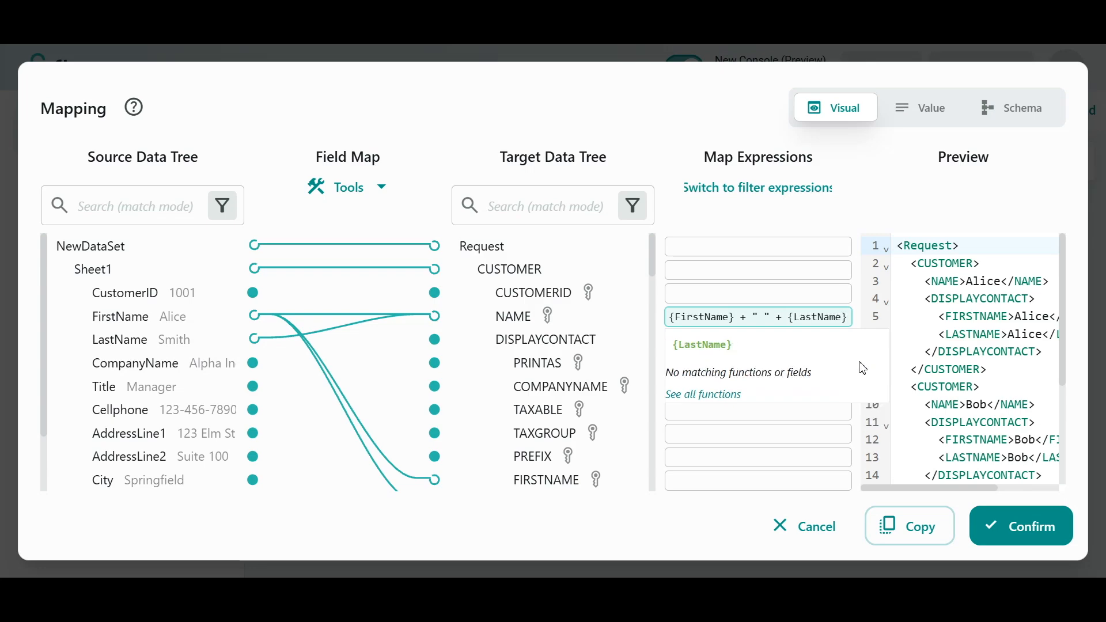
click(950, 379)
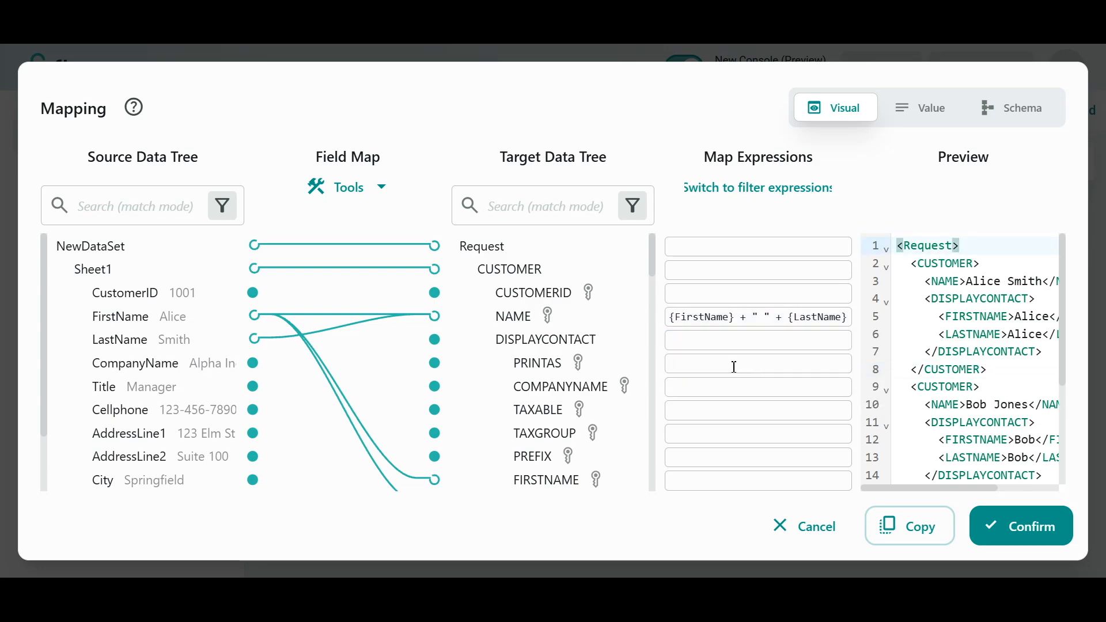
Map CompanyName to COMPANYNAME and set its expression to TRIM({CompanyName}).
scroll(639, 384, down, 1)
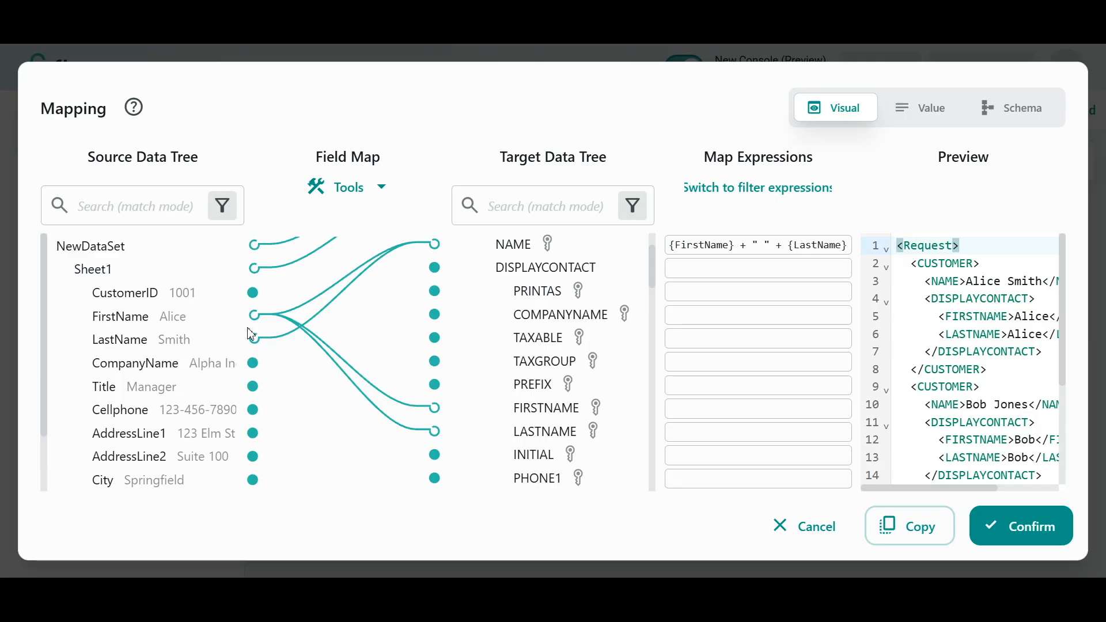
drag(253, 364, 435, 314)
click(691, 315)
text(TRIM)
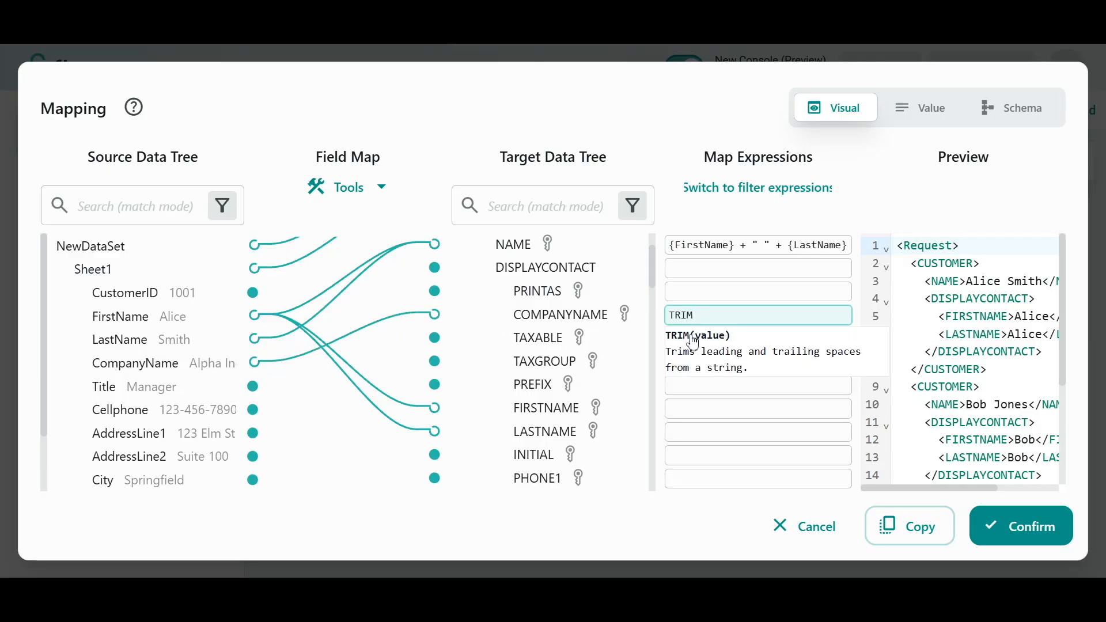
click(693, 344)
click(693, 345)
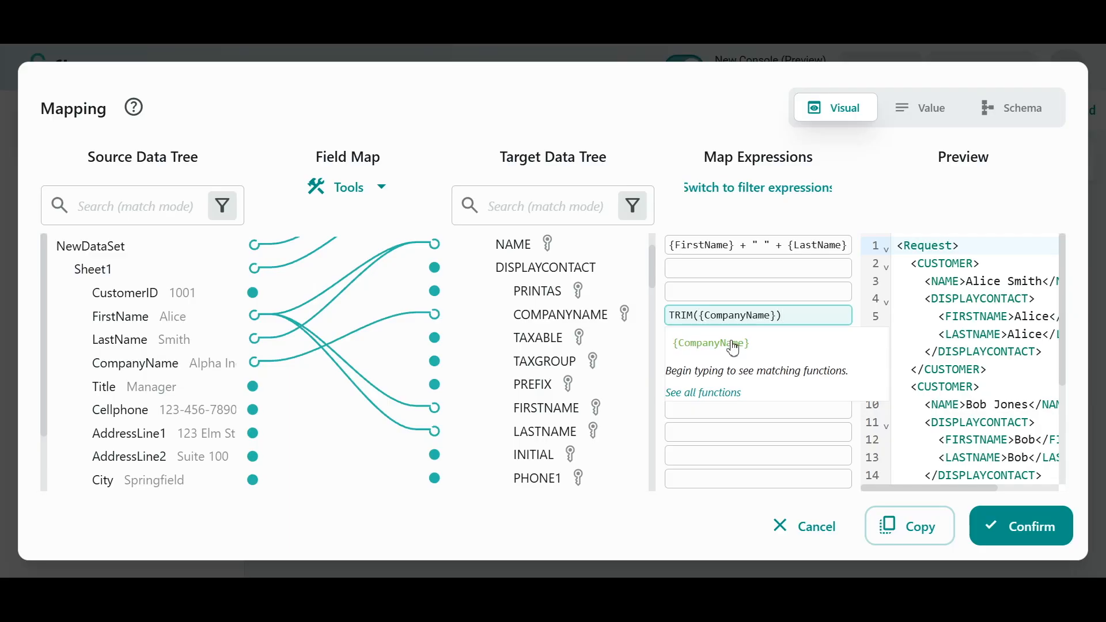
click(946, 369)
Map the source CustomerID to the target CUSTOMERID.
scroll(499, 340, up, 1)
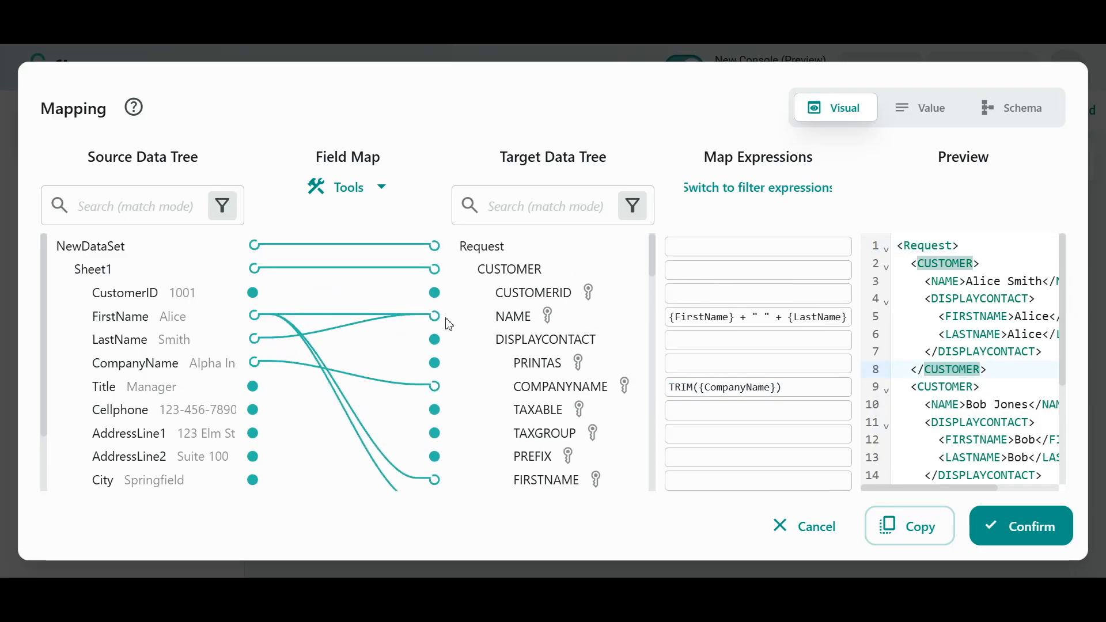
drag(252, 292, 435, 293)
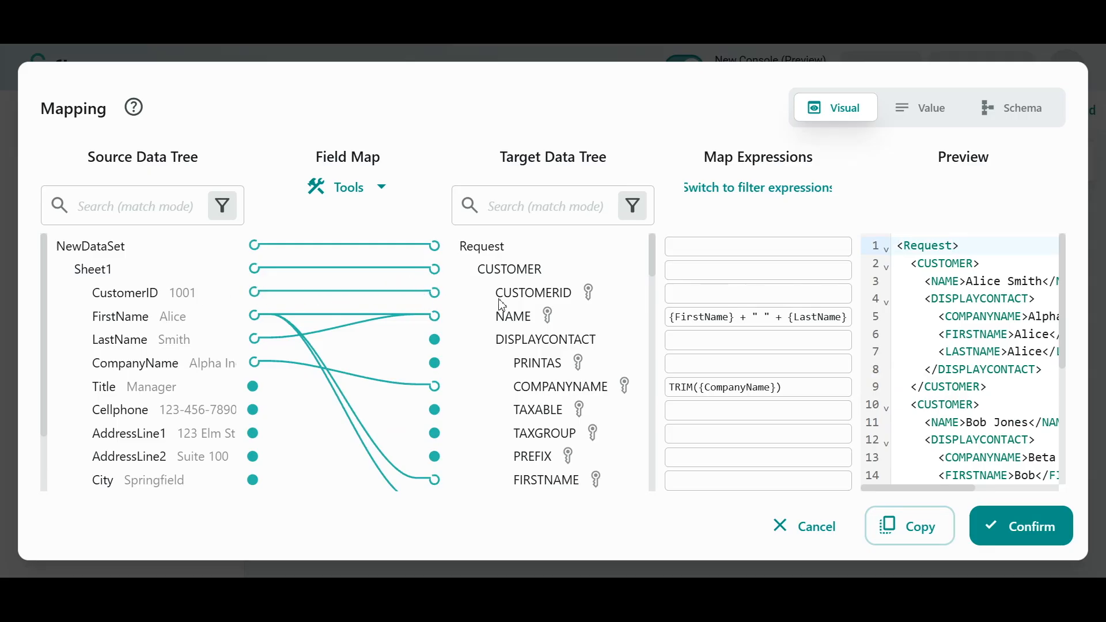
Check the LOOKUP function's syntax in the CUSTOMERID map expression, and clear the entry.
click(703, 296)
text(LOOK)
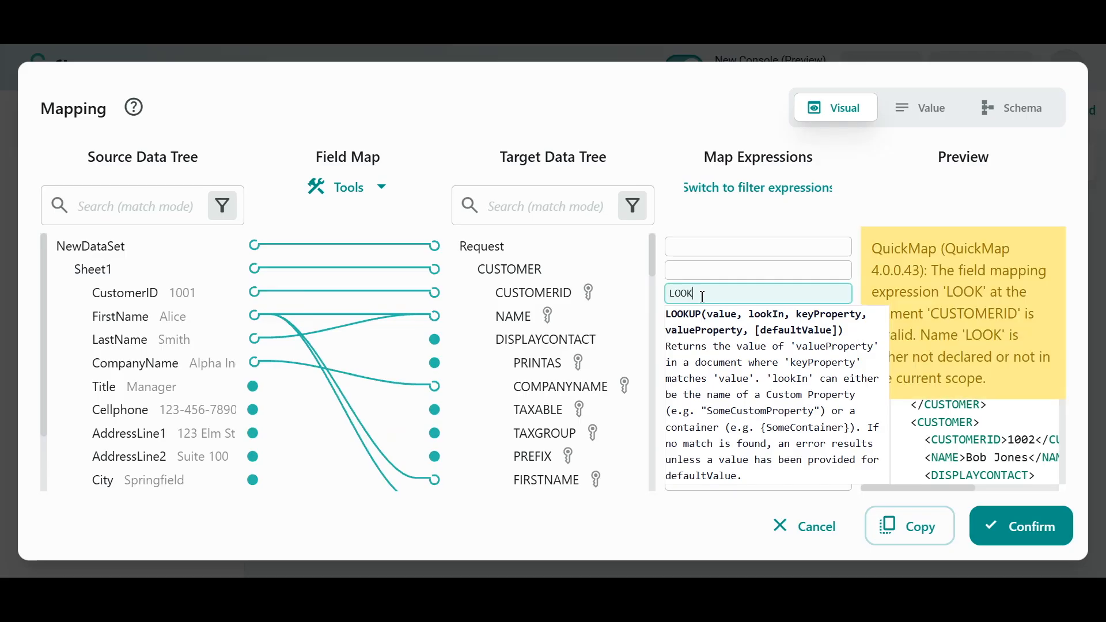
double_click(703, 296)
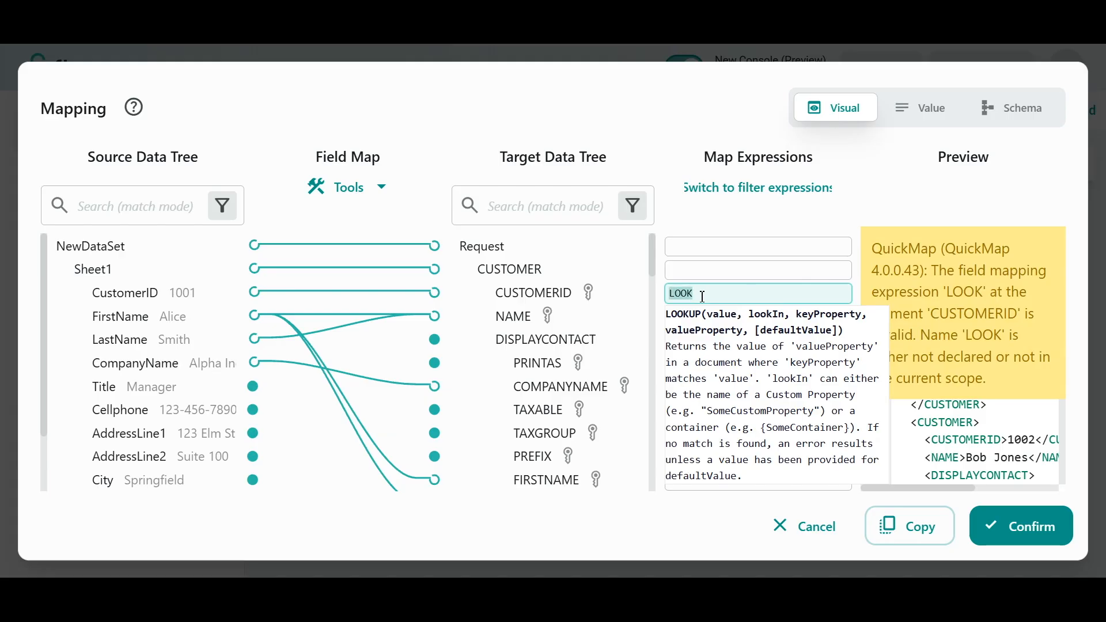
key(BackSpace)
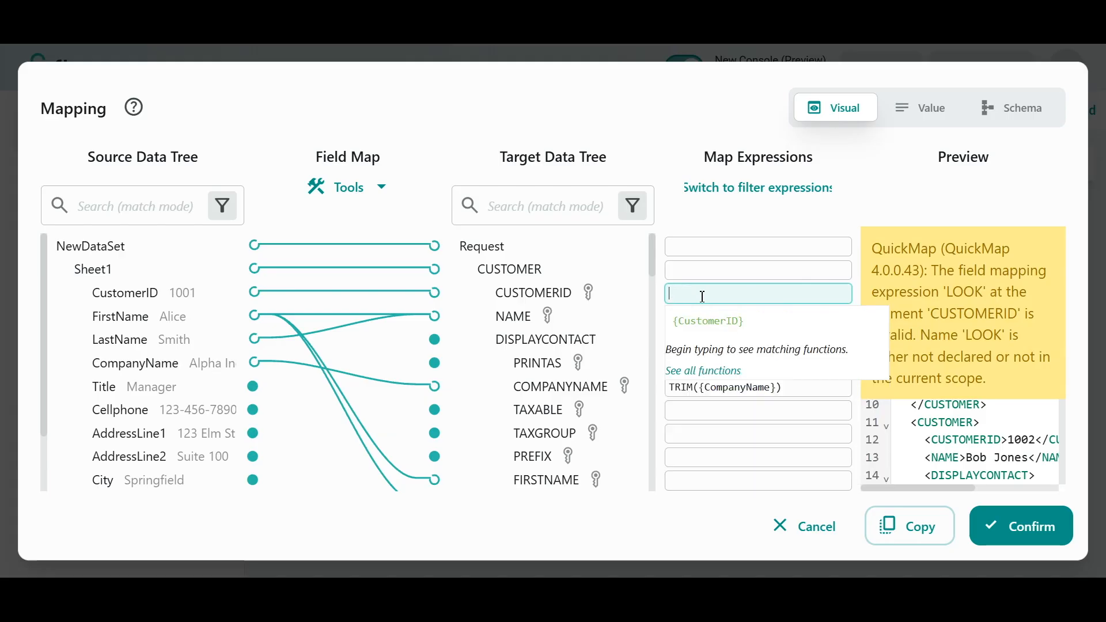
Review the first customer's entries in the mapping's XML preview and confirm the mapping.
click(729, 455)
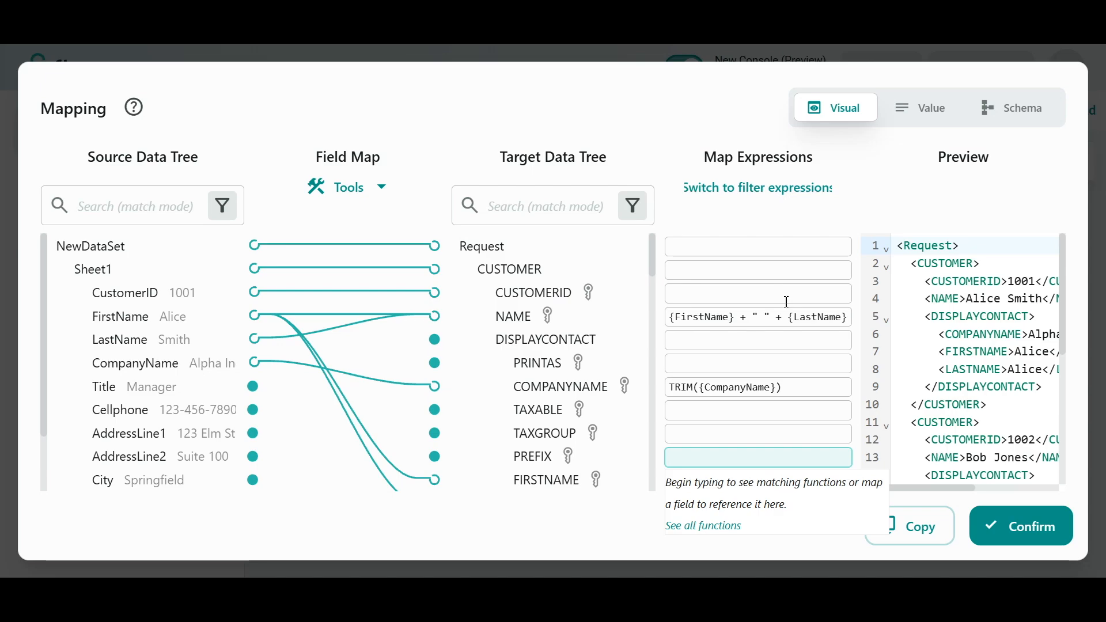
drag(935, 282, 939, 351)
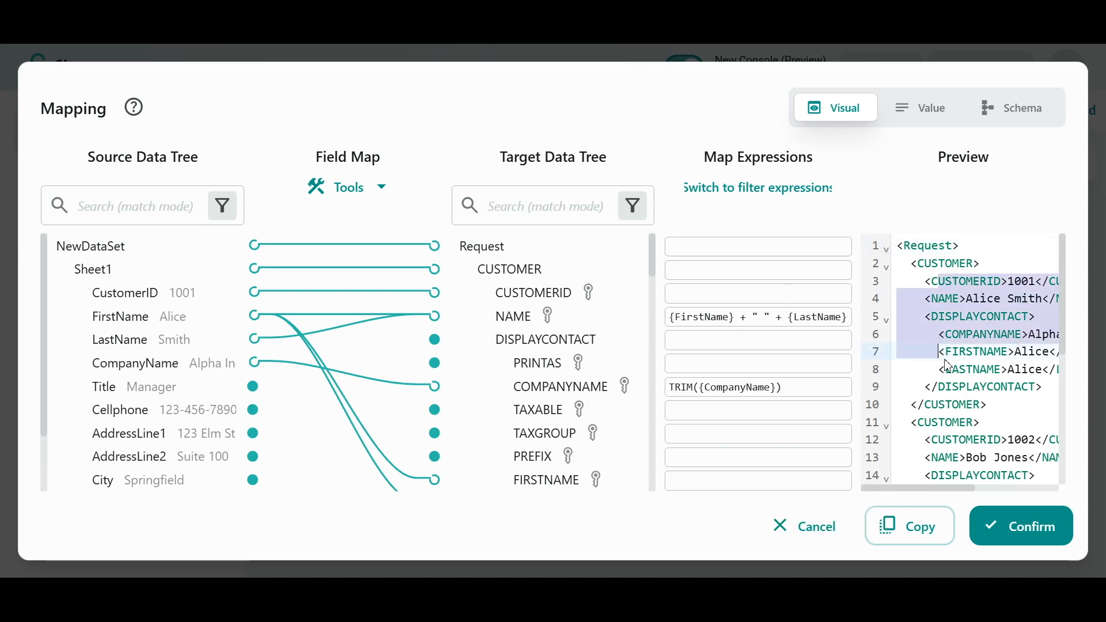
click(1028, 529)
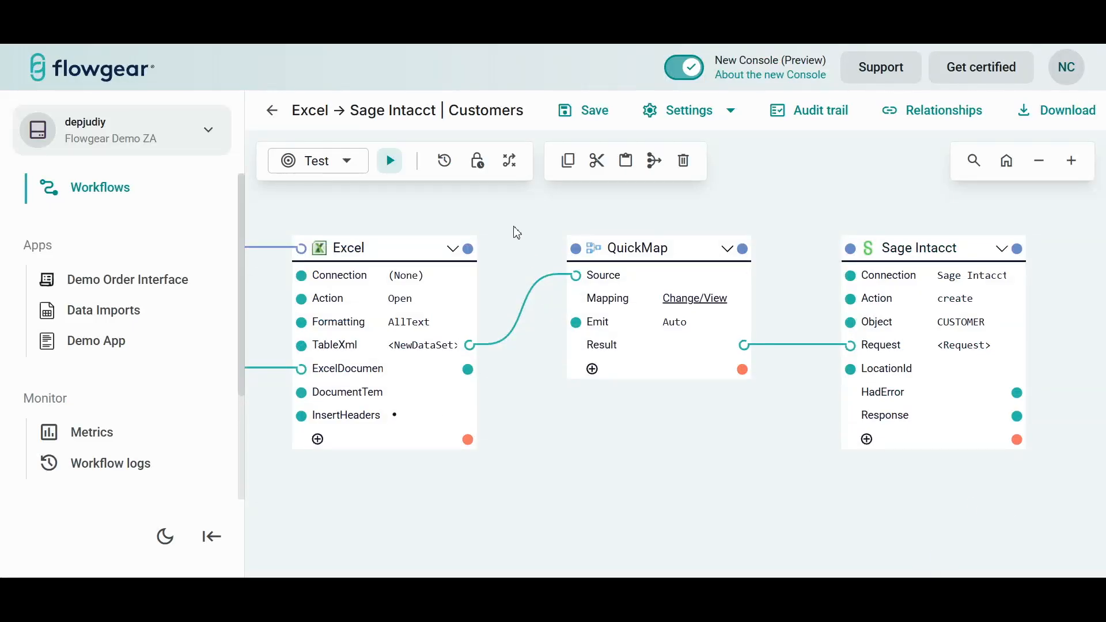
Connect the execution flow from Excel to QuickMap and on to Sage Intacct, and run the workflow.
drag(468, 249, 575, 248)
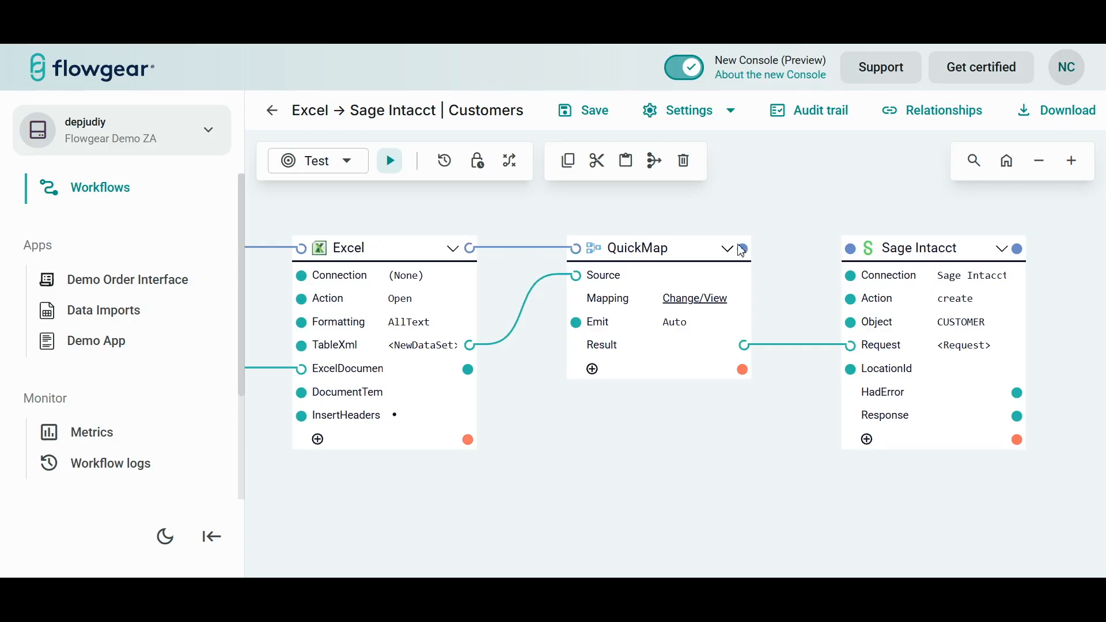
drag(741, 249, 850, 249)
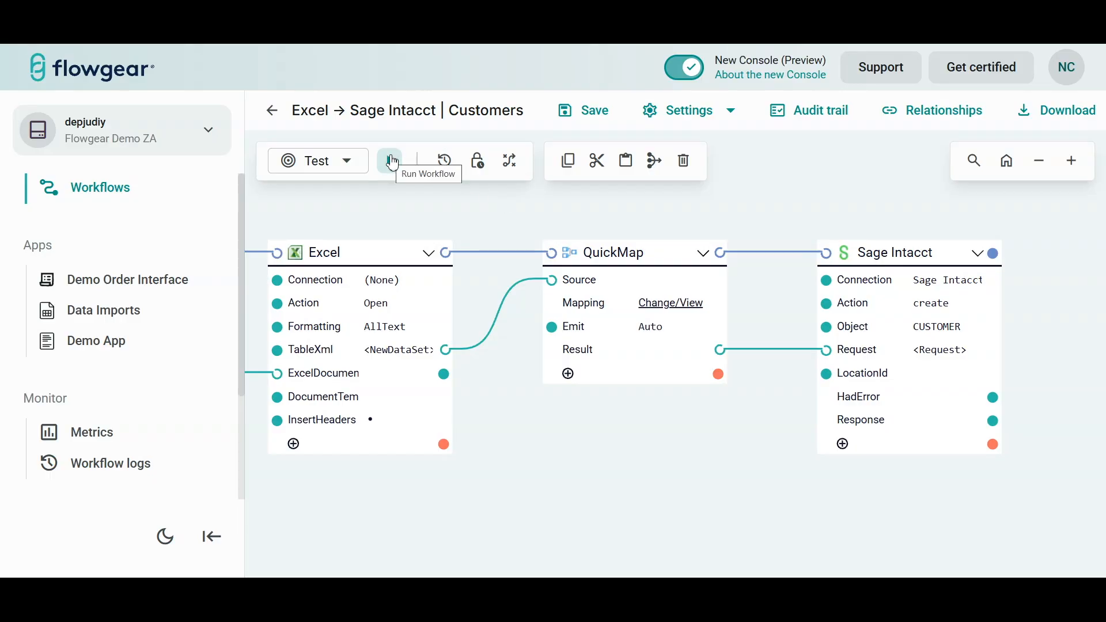
click(390, 162)
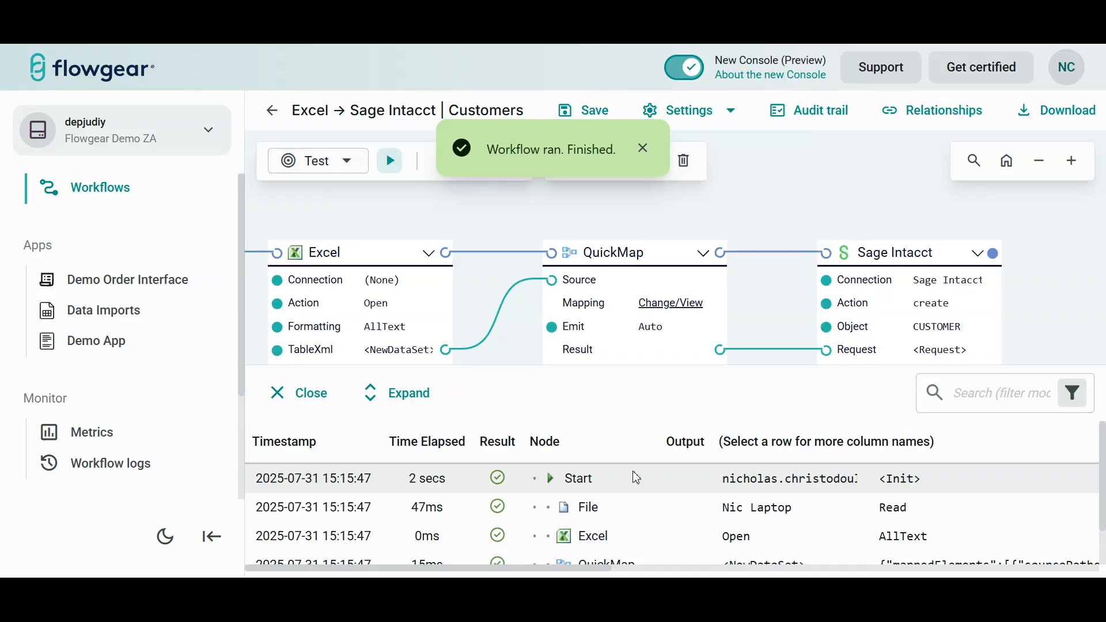
Examine the Response of the Sage Intacct node in the run log and close it.
scroll(662, 494, down, 1)
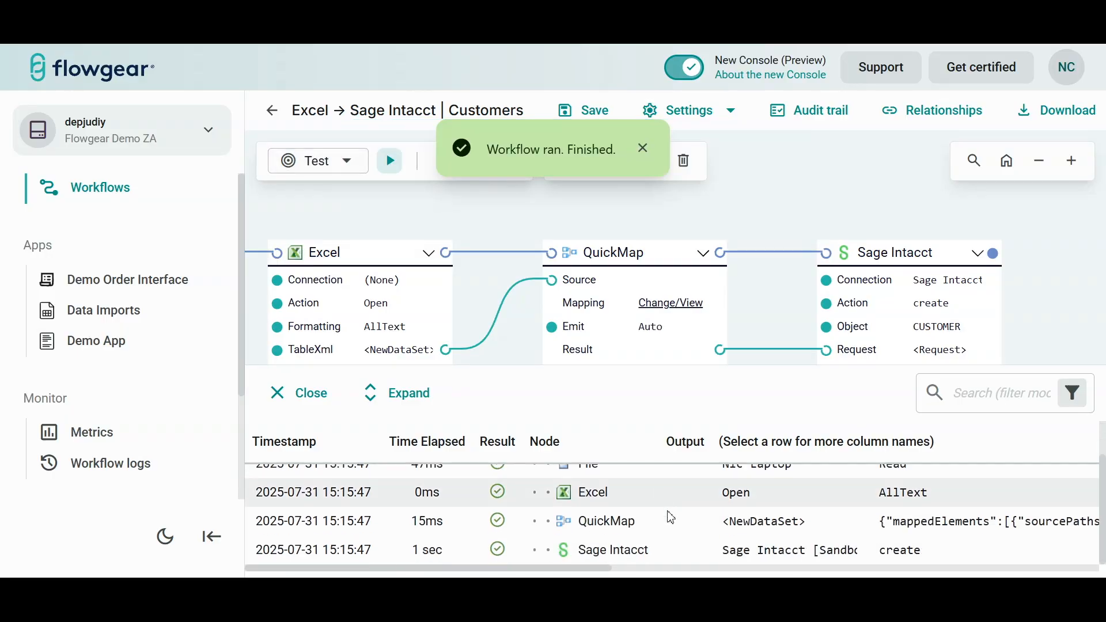
drag(614, 573, 1086, 572)
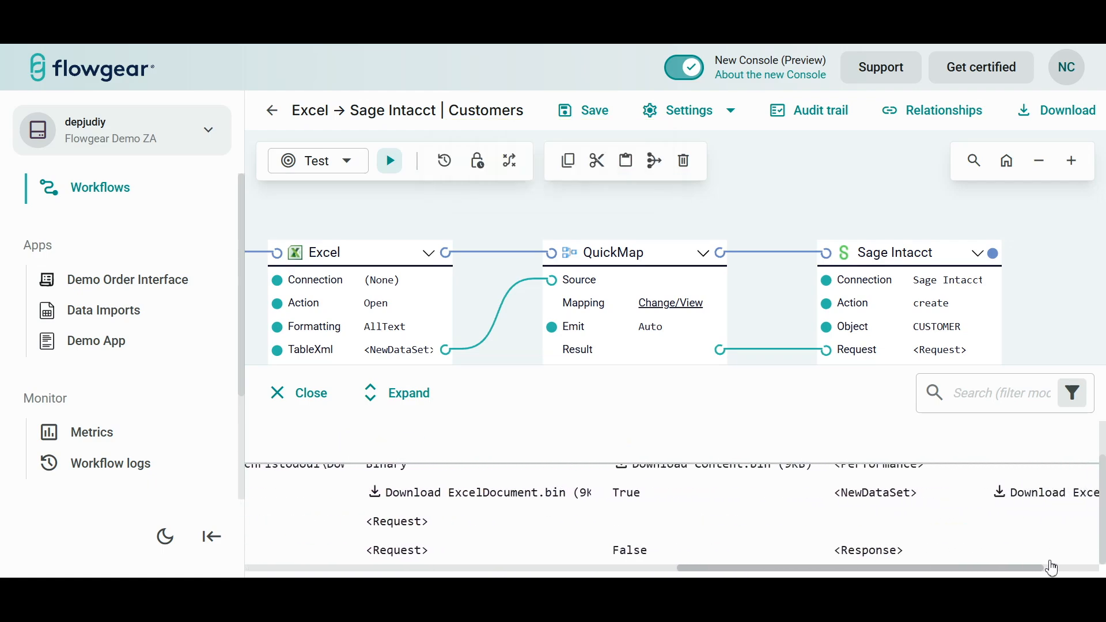
click(823, 552)
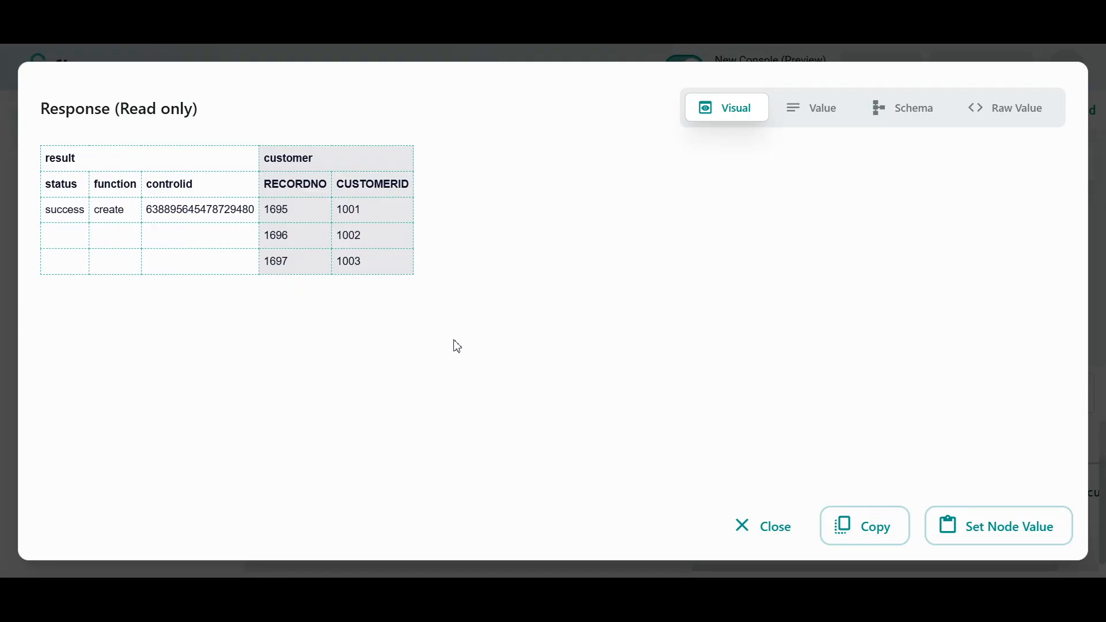
click(750, 525)
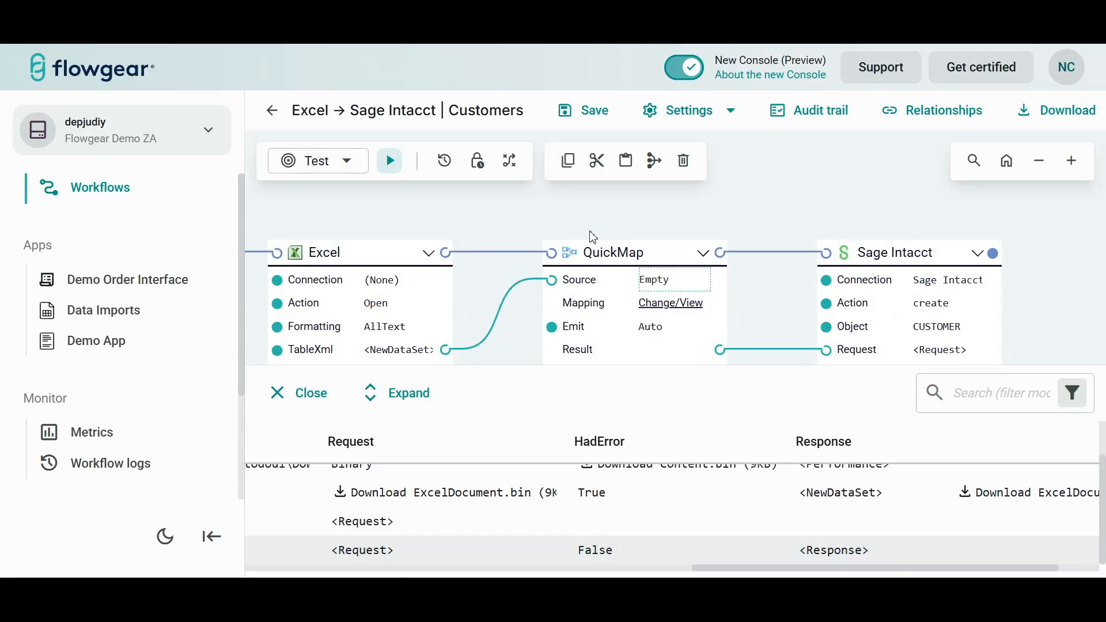
Filter the node chooser by the Trigger type, look through the available trigger nodes, and close the chooser.
drag(519, 227, 597, 218)
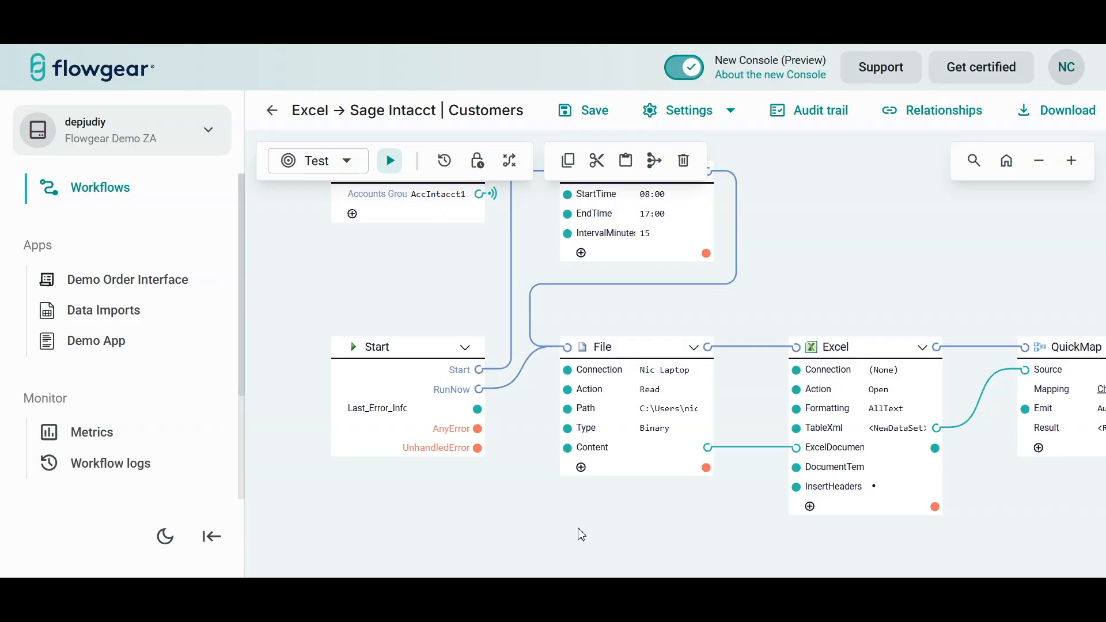
drag(864, 181, 795, 204)
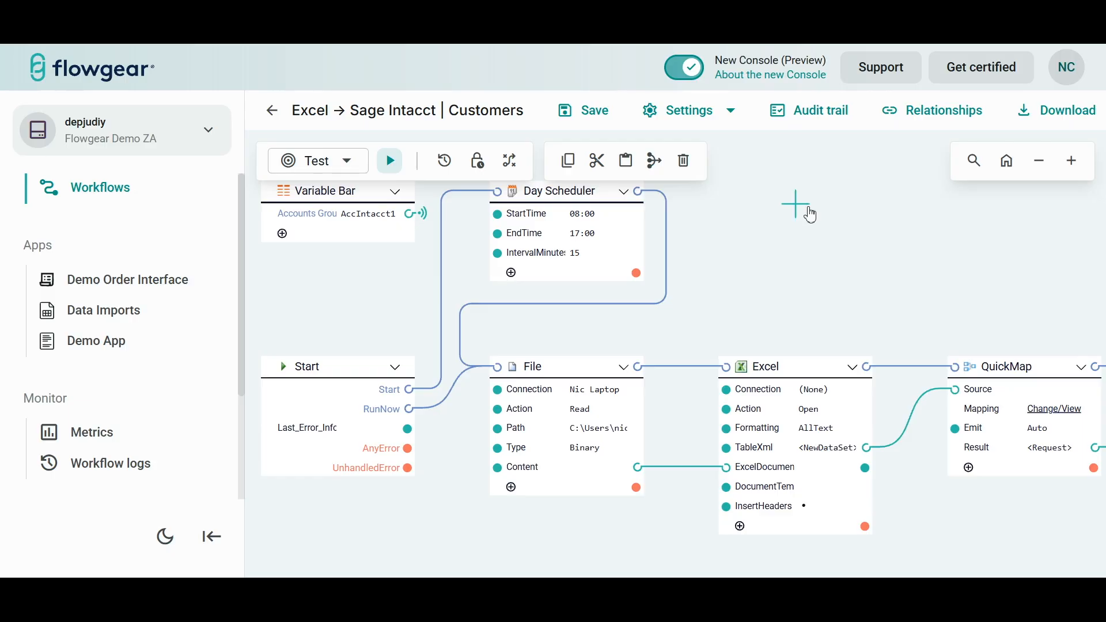
click(810, 213)
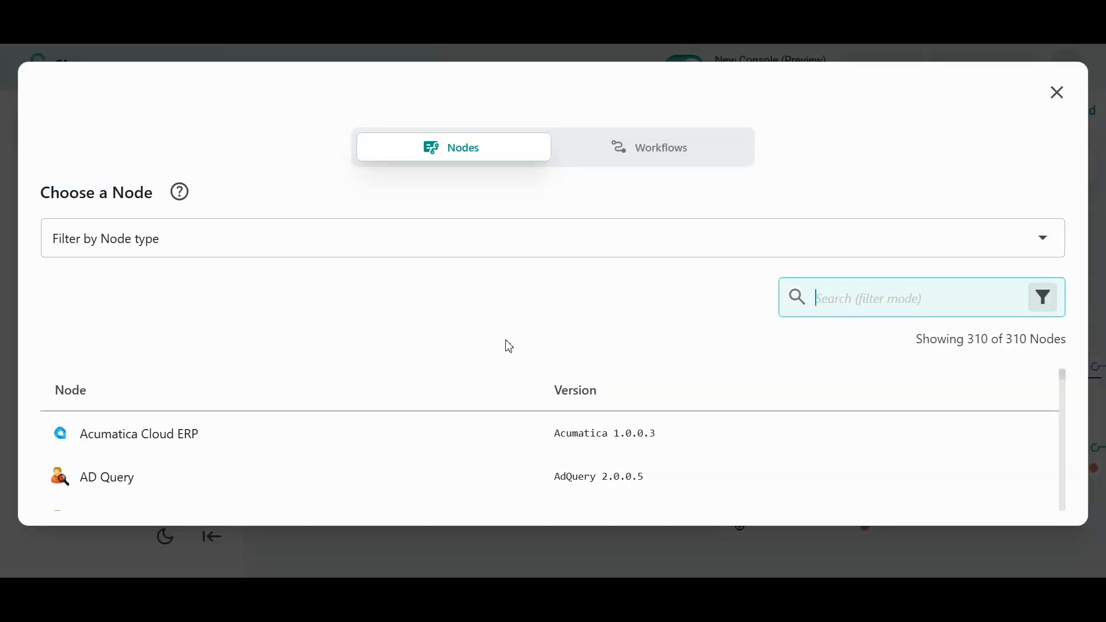
text(tr)
key(BackSpace)
key(BackSpace)
click(348, 240)
click(154, 392)
scroll(266, 433, down, 2)
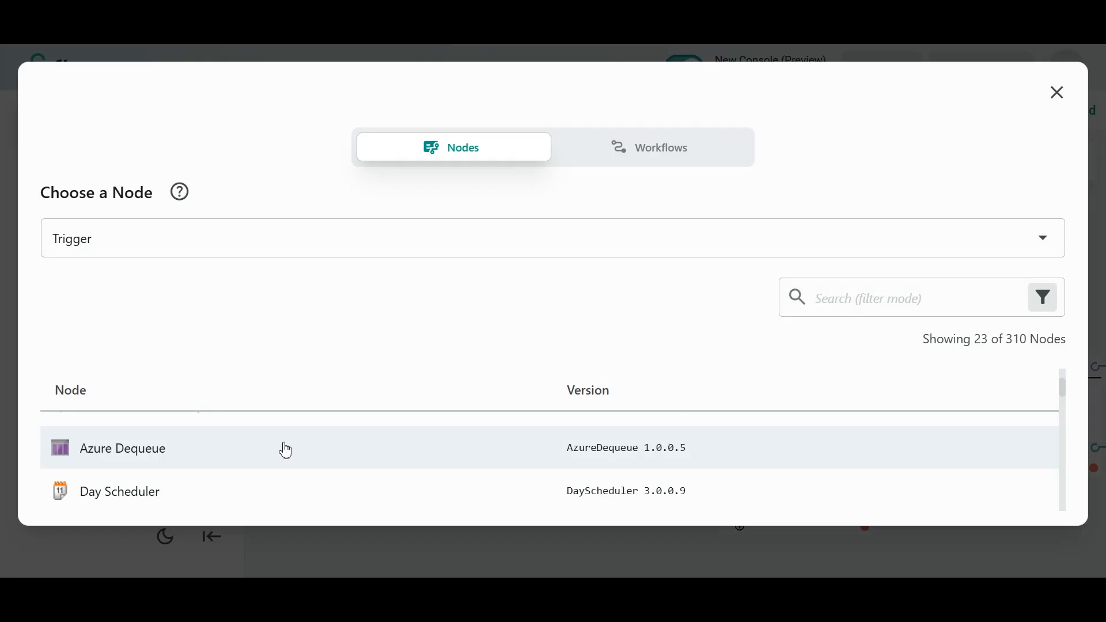
click(1057, 92)
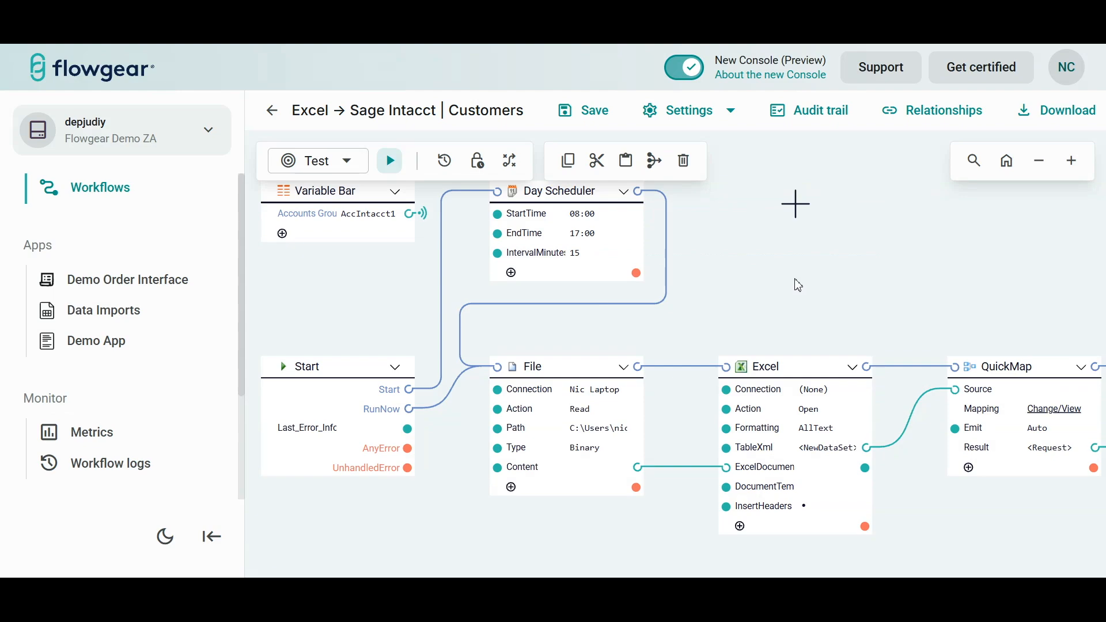
Examine the workflow's chain from QuickMap through For Each, Sage Intacct and If Equal to Set Key-Value 2.
drag(823, 289, 494, 254)
drag(808, 271, 449, 228)
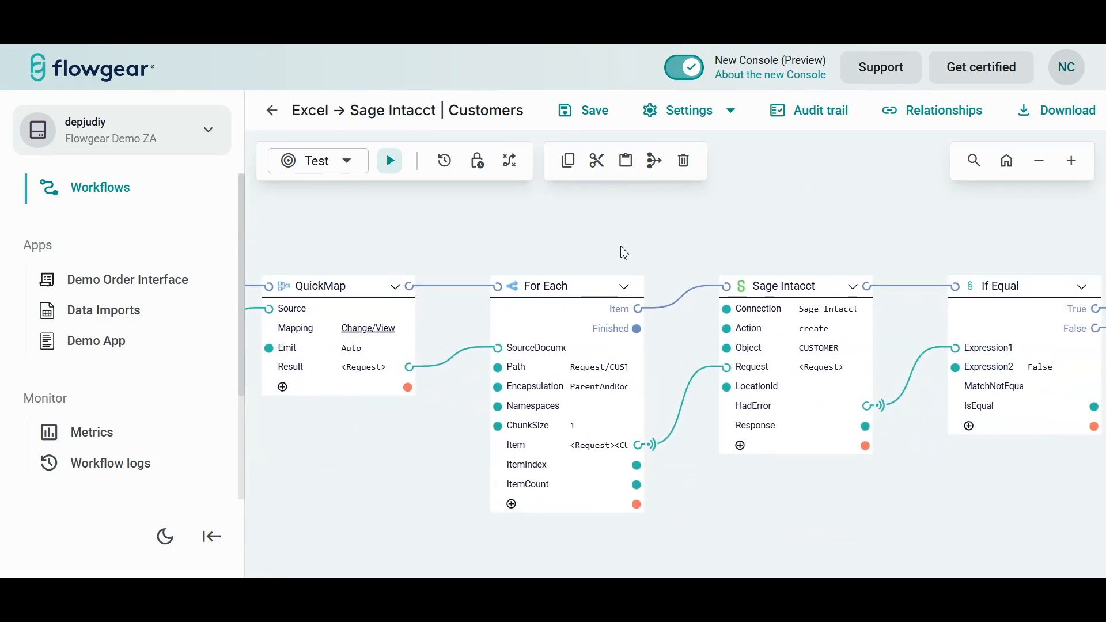
drag(551, 237, 599, 244)
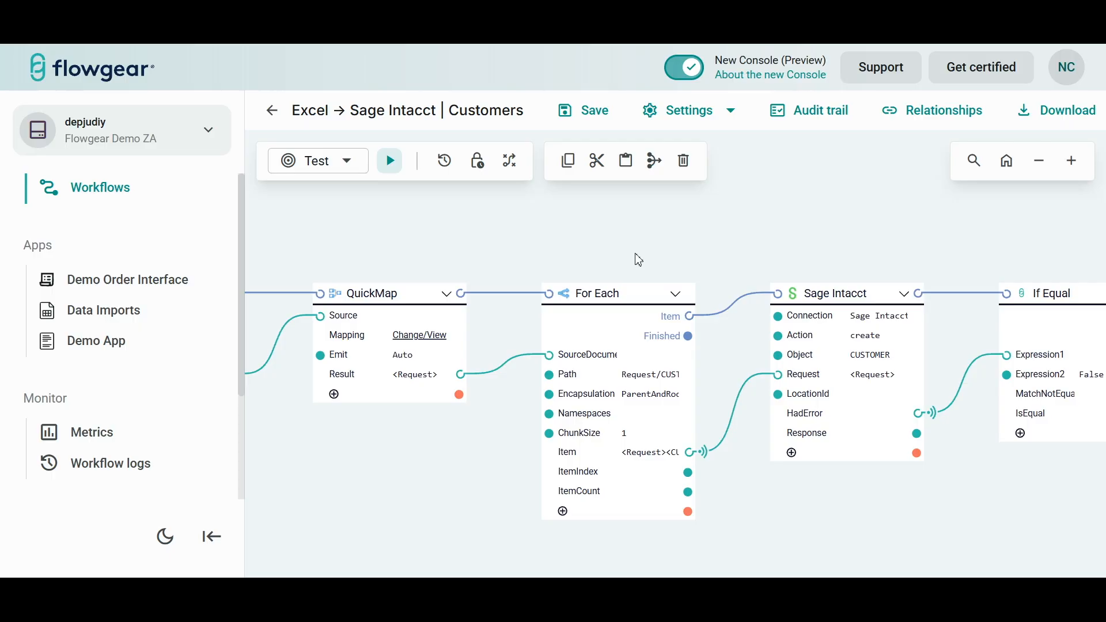
drag(743, 250, 543, 245)
drag(640, 244, 555, 245)
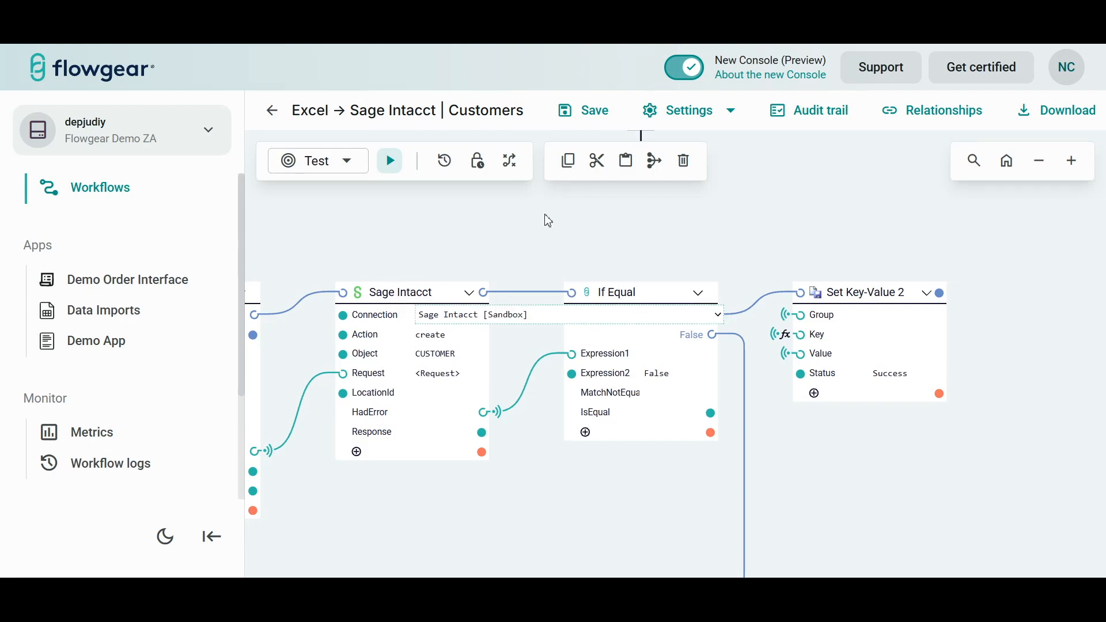
drag(846, 470, 805, 436)
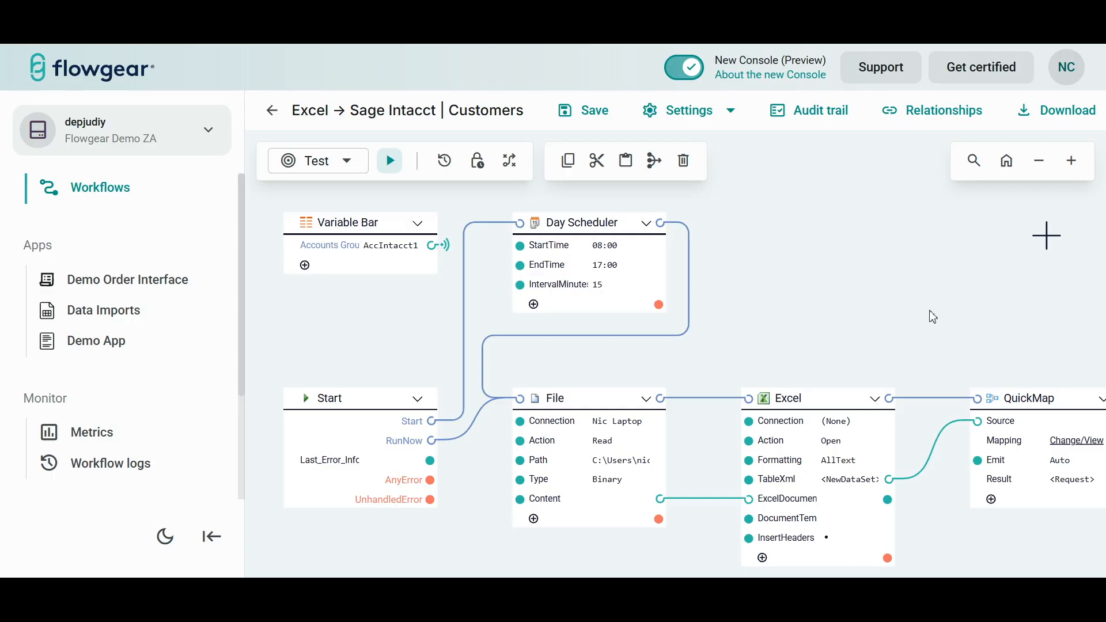
Browse the unfiltered list of nodes in the node chooser and close it.
drag(830, 215, 686, 227)
click(668, 244)
scroll(375, 429, down, 10)
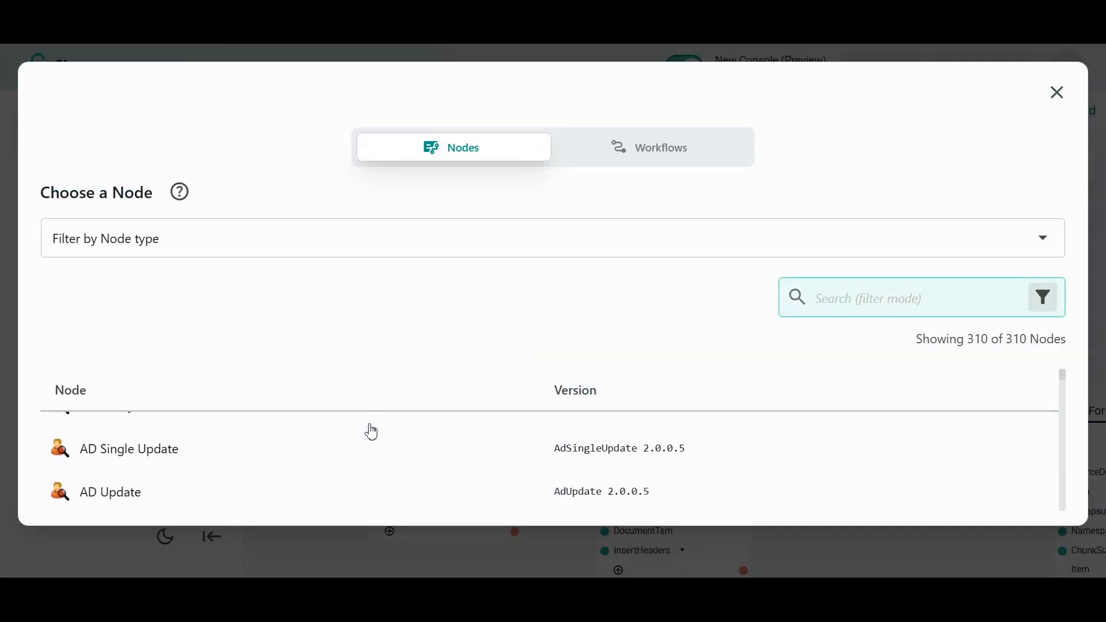
scroll(380, 426, down, 3)
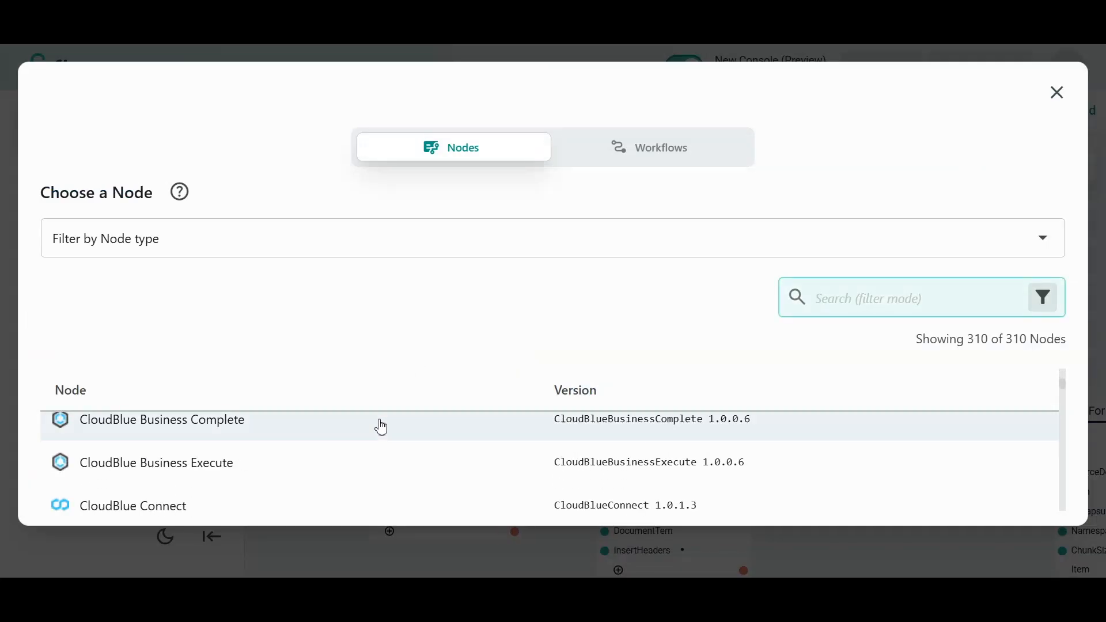
click(1057, 94)
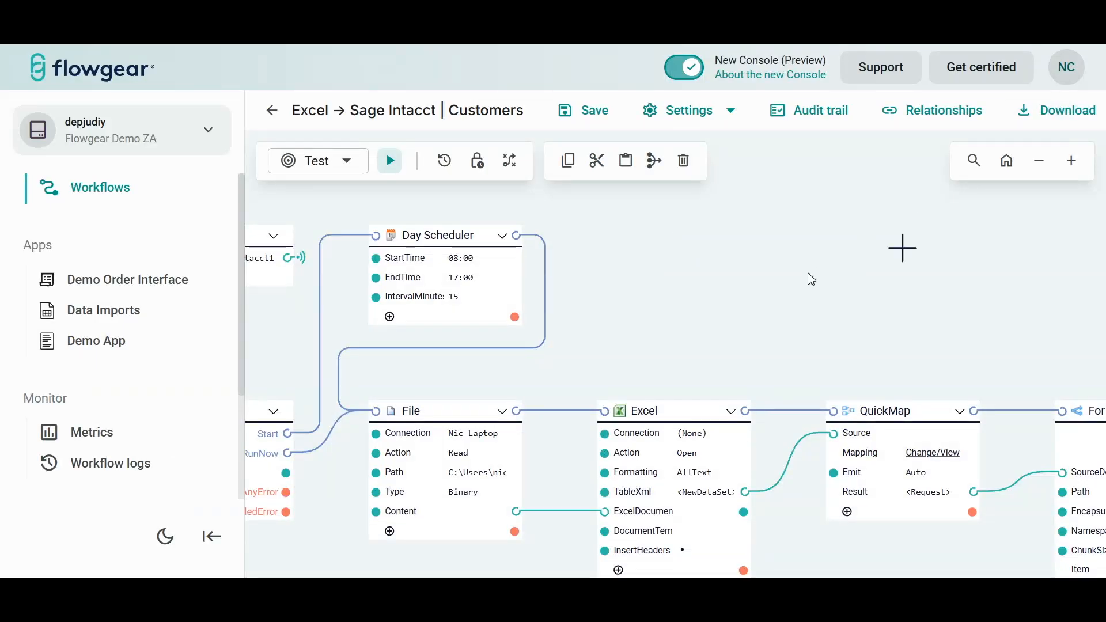